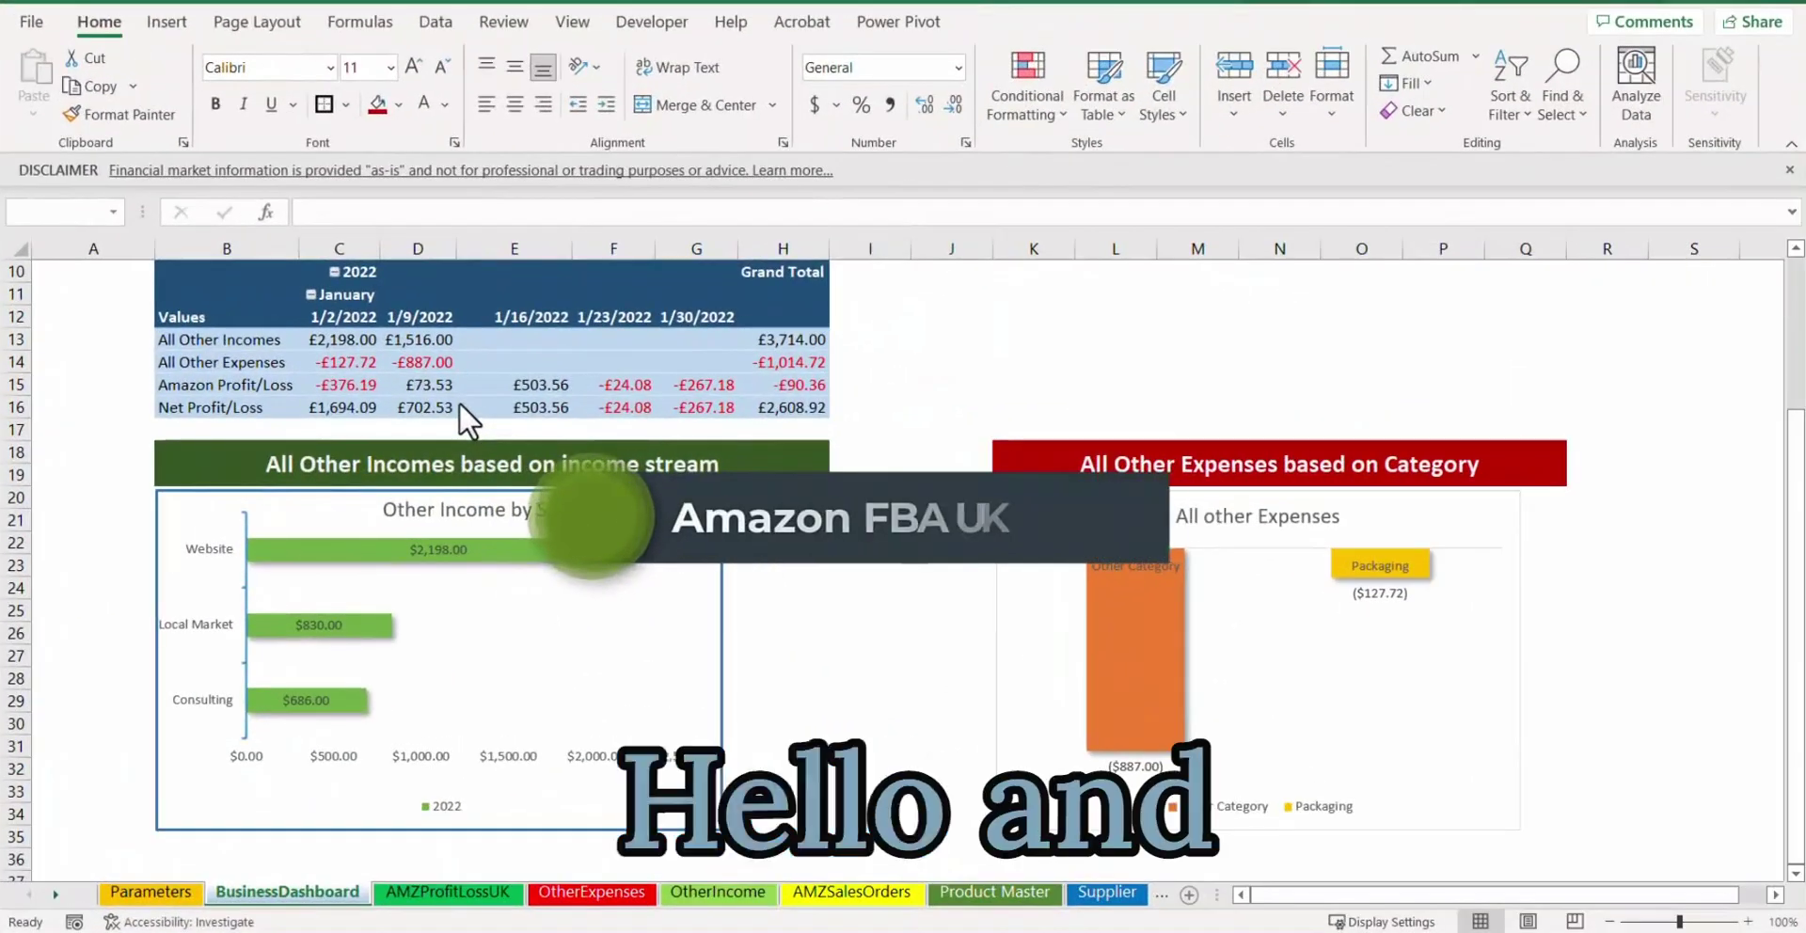
Scroll up and down through the current sheet to review its contents
{"action": "mouse_move", "coordinate": [713, 531]}
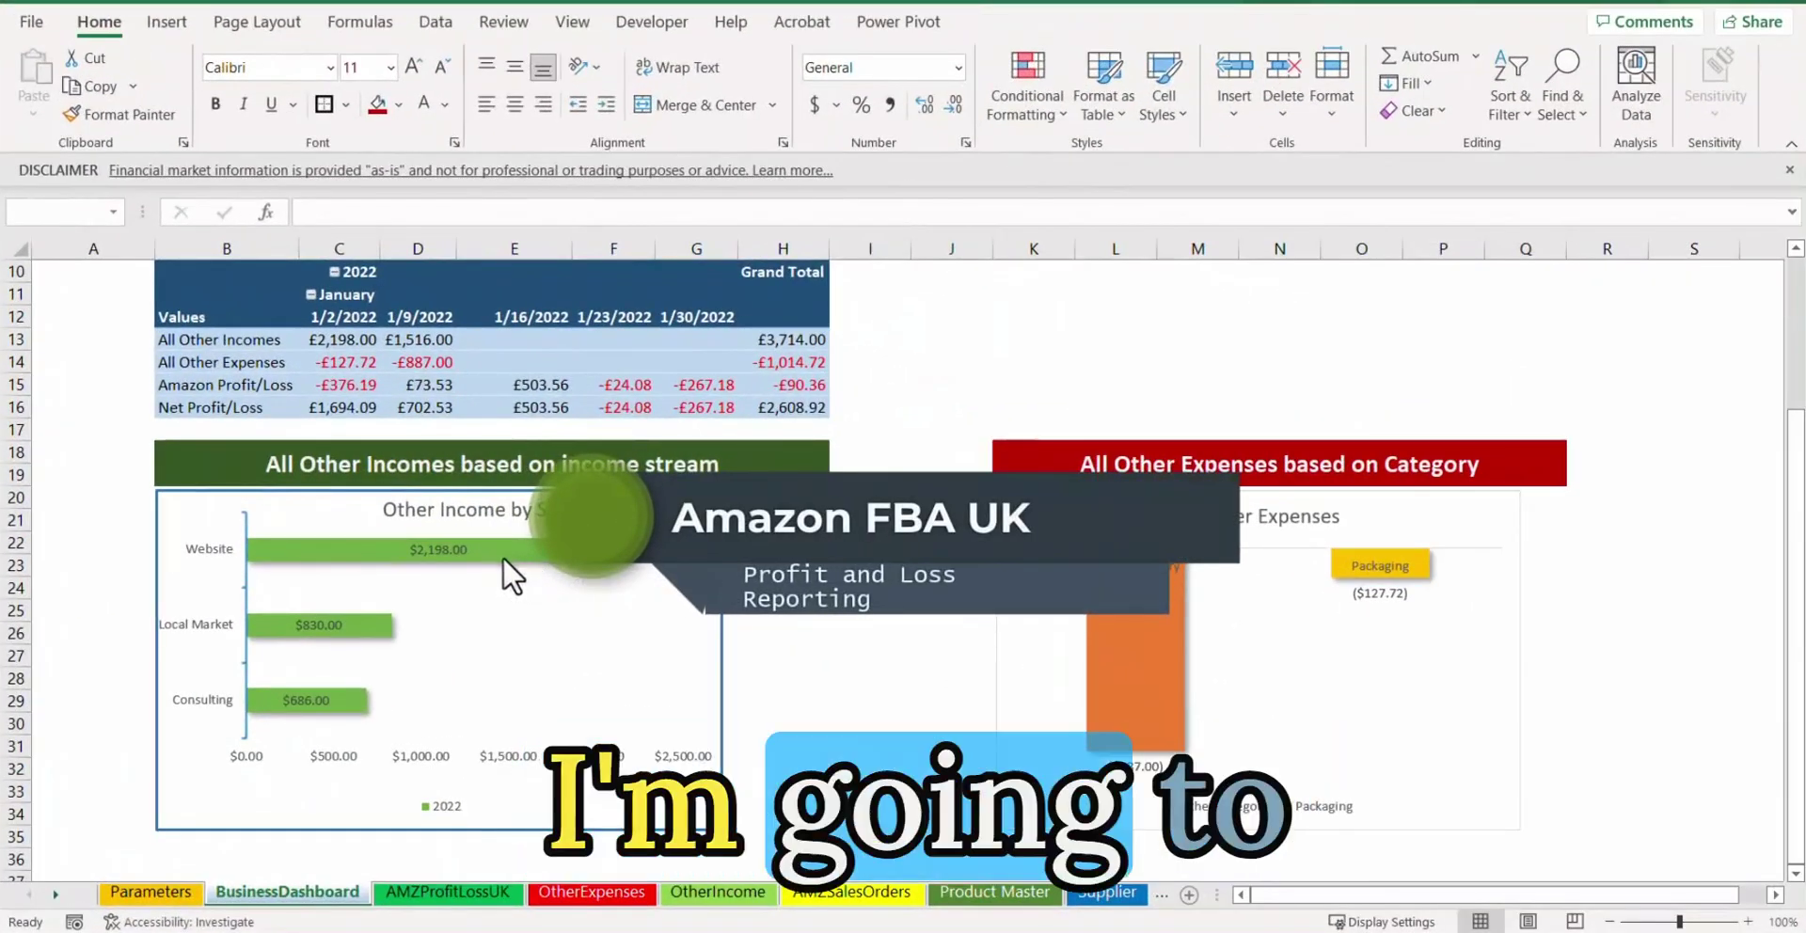
{"action": "scroll", "coordinate": [164, 570], "scroll_direction": "down", "scroll_amount": 1}
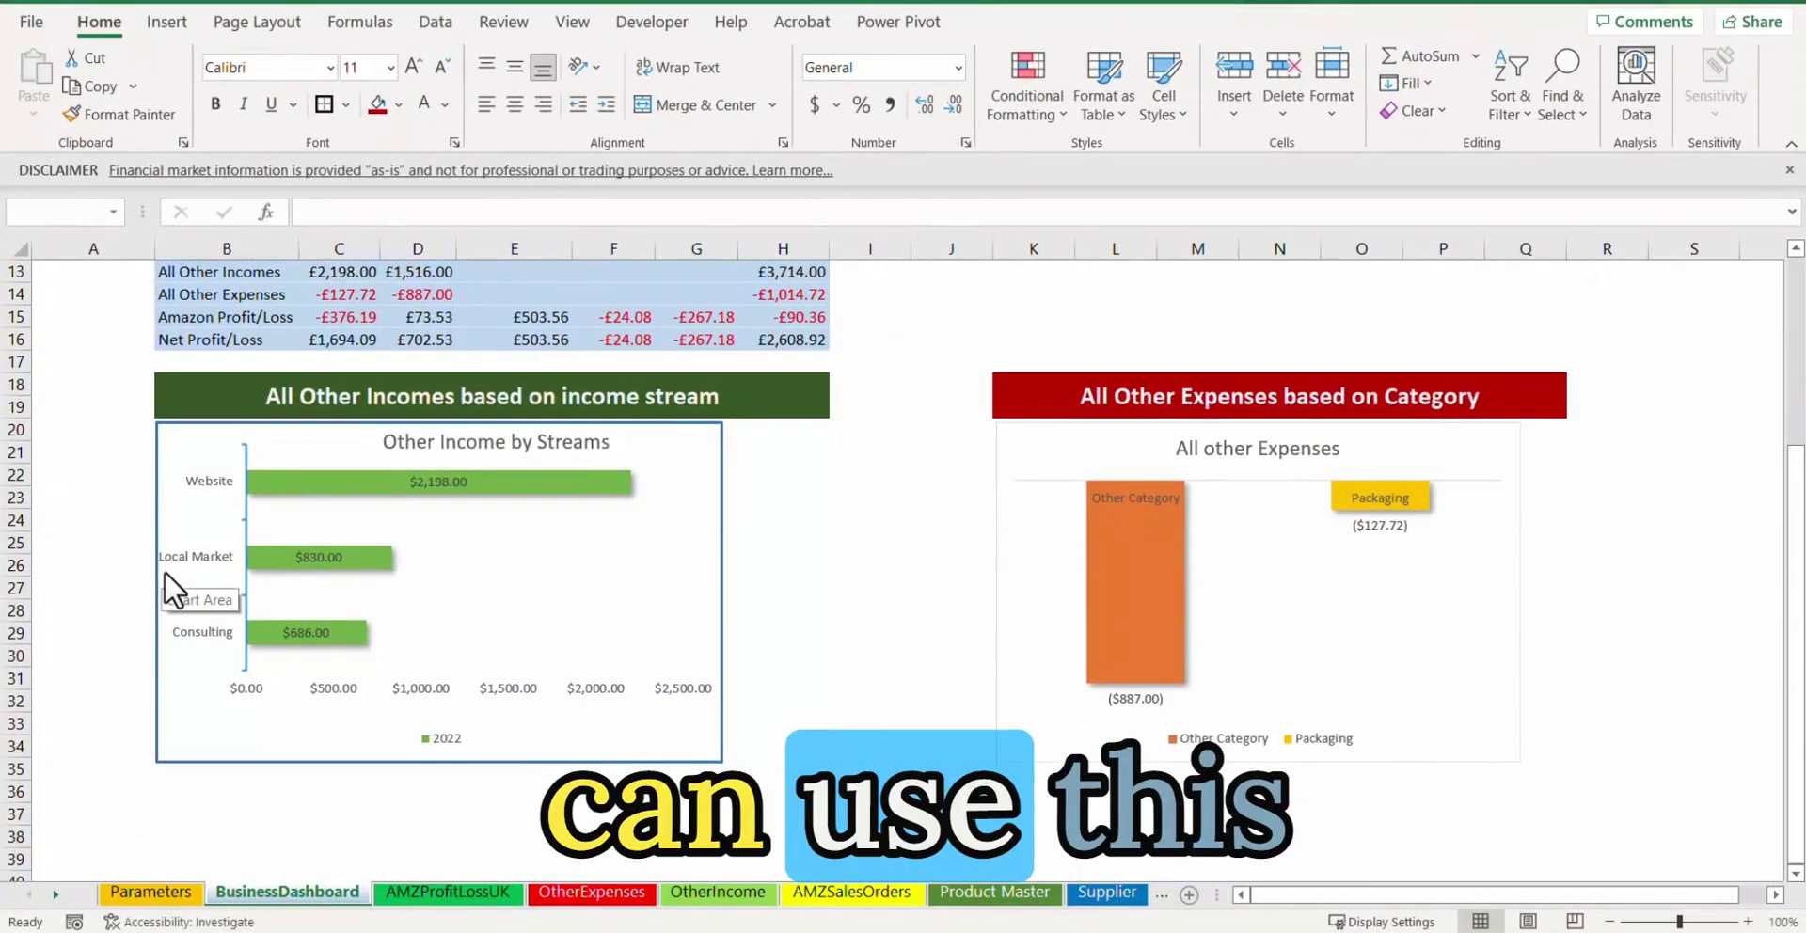
{"action": "scroll", "coordinate": [163, 570], "scroll_direction": "up", "scroll_amount": 3}
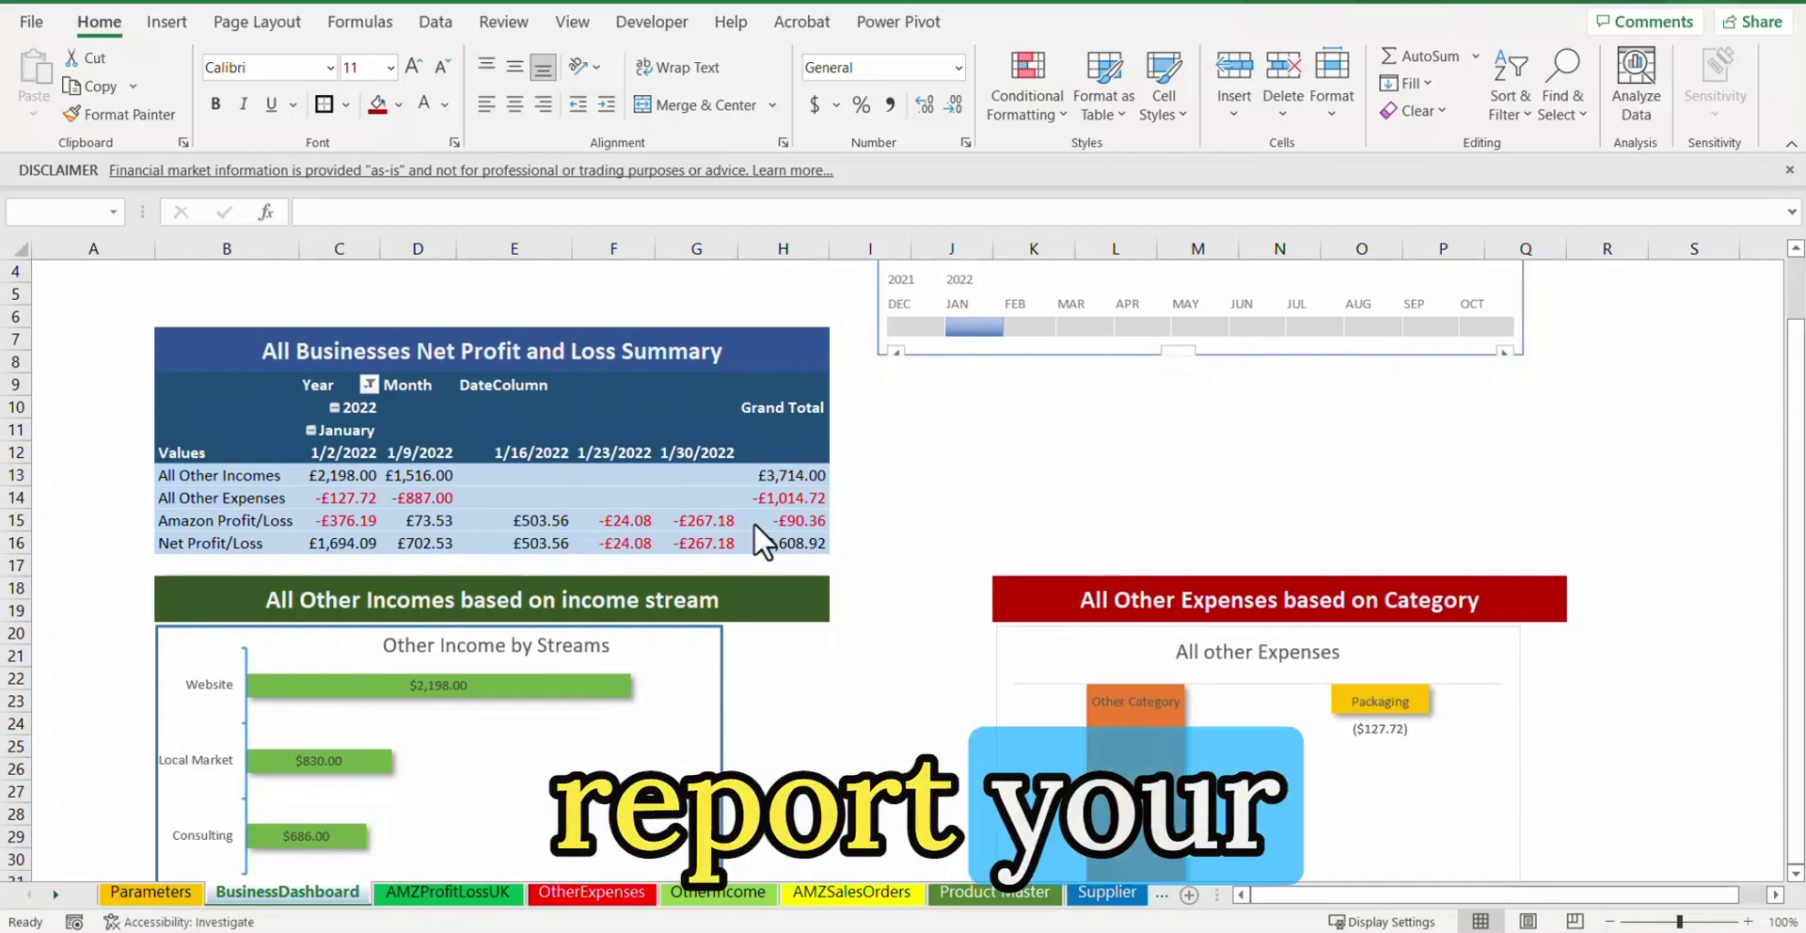
{"action": "scroll", "coordinate": [753, 522], "scroll_direction": "down", "scroll_amount": 1}
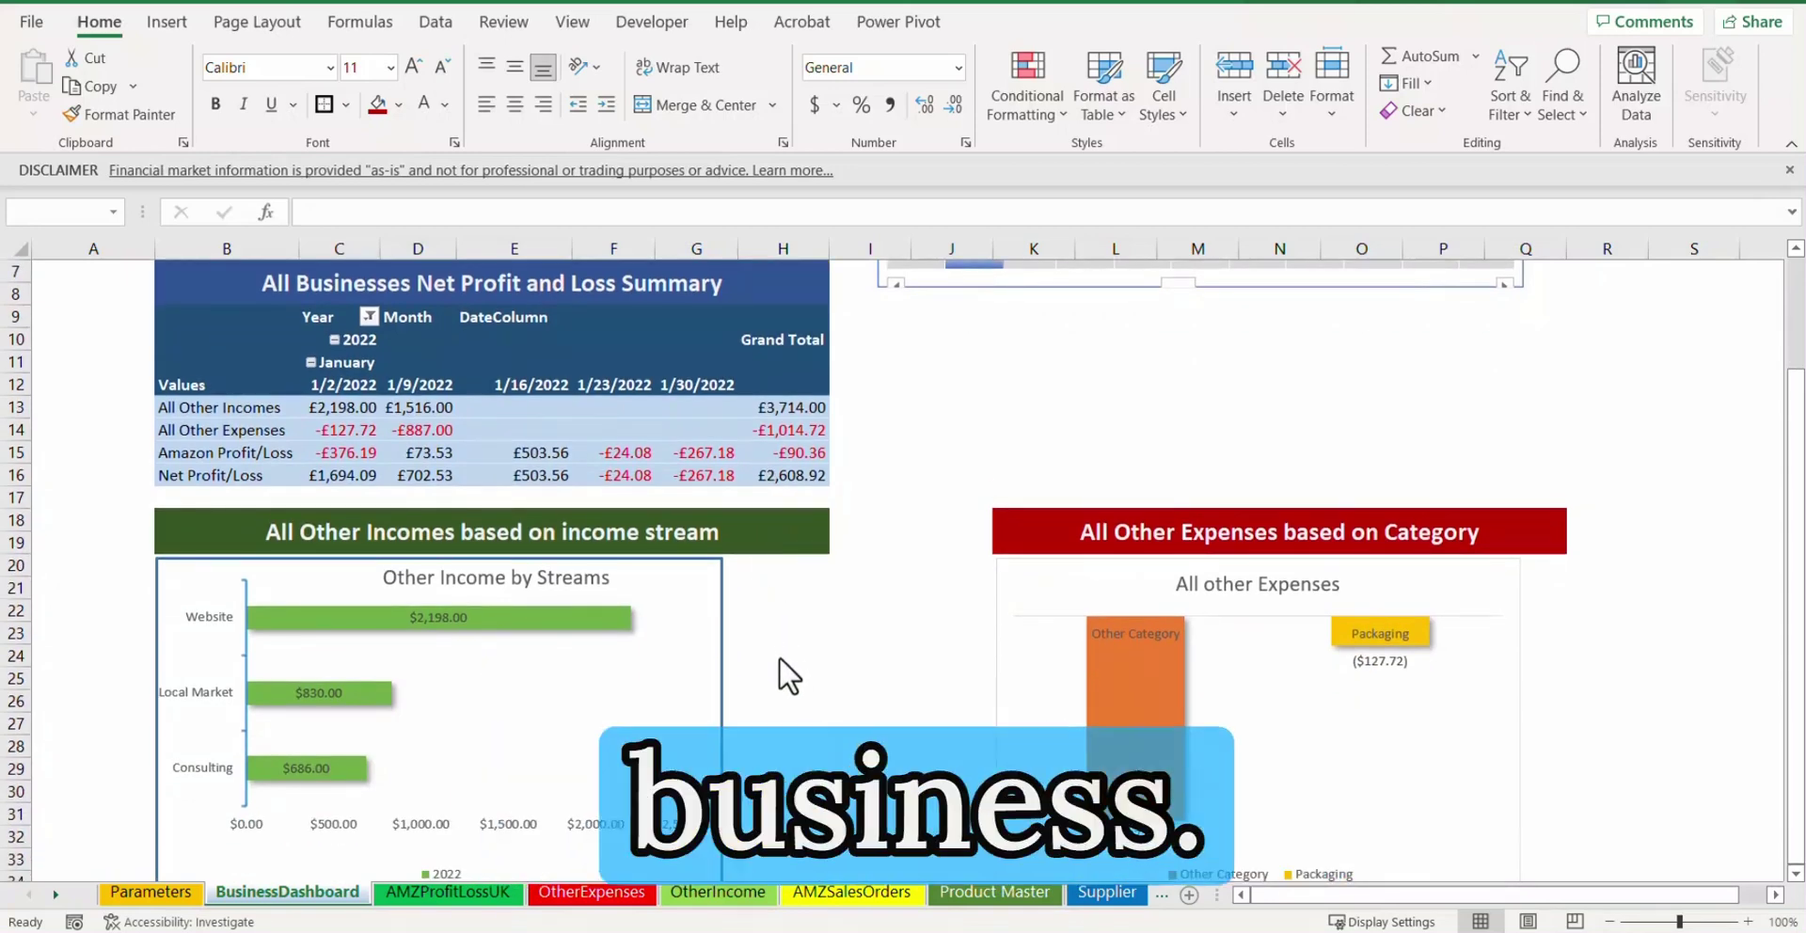
{"action": "scroll", "coordinate": [779, 657], "scroll_direction": "down", "scroll_amount": 2}
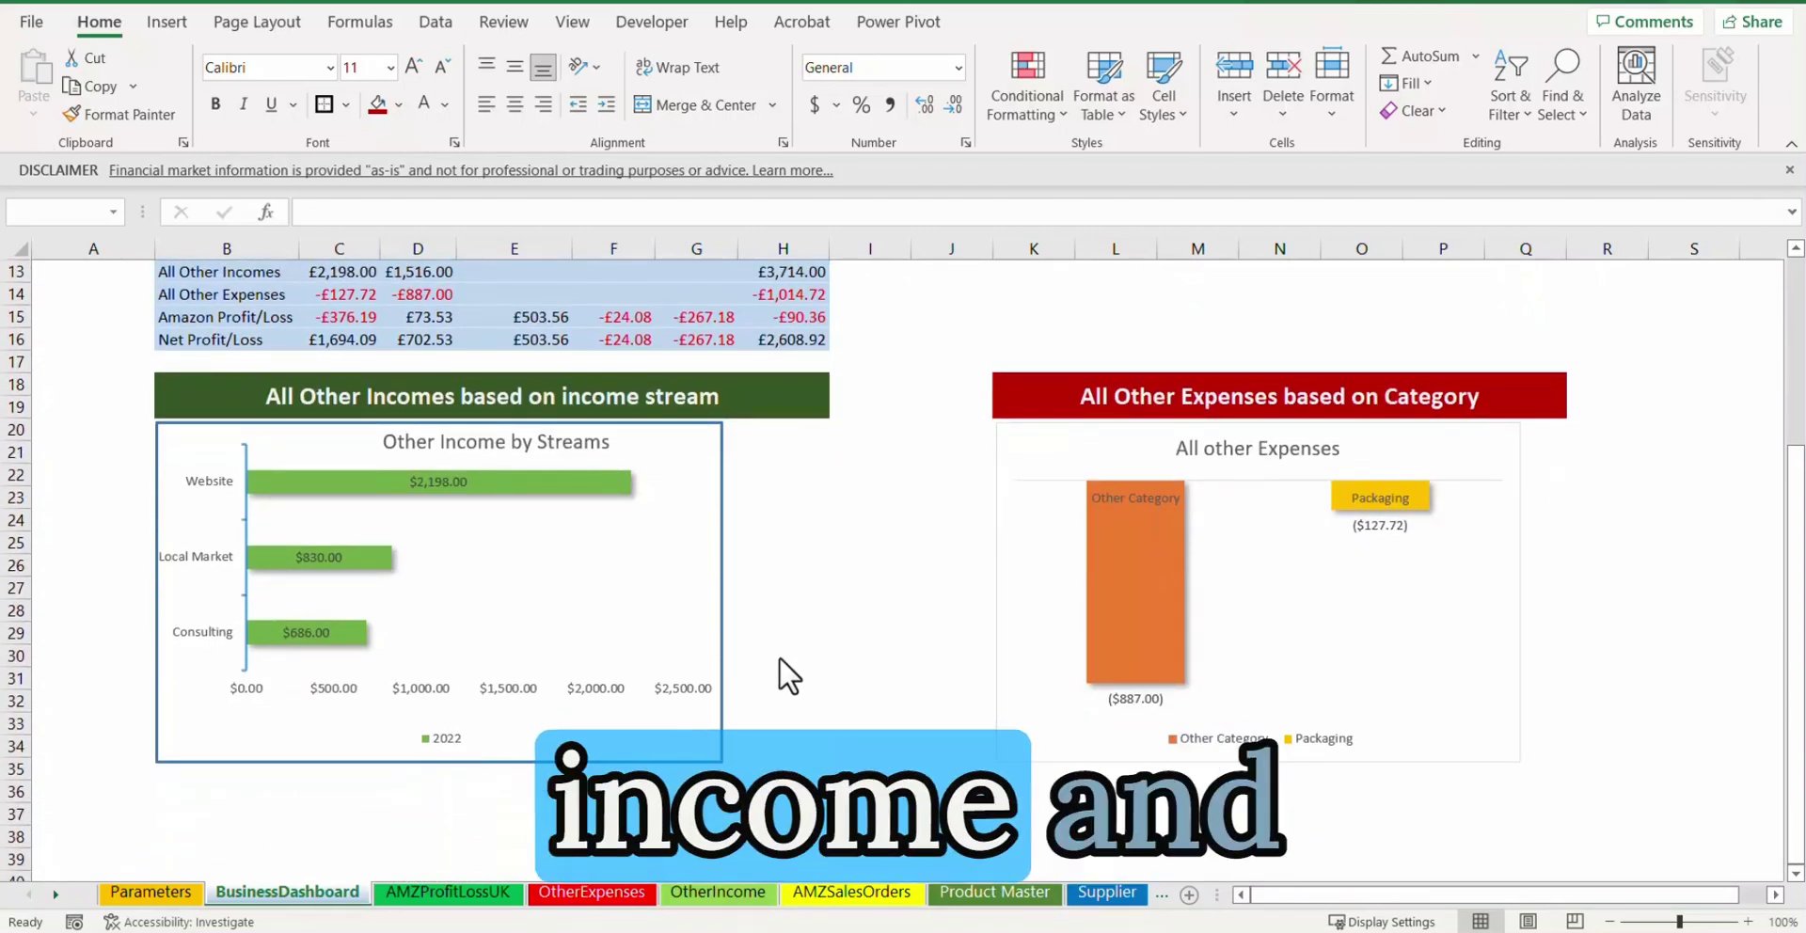
{"action": "scroll", "coordinate": [324, 523], "scroll_direction": "up", "scroll_amount": 2}
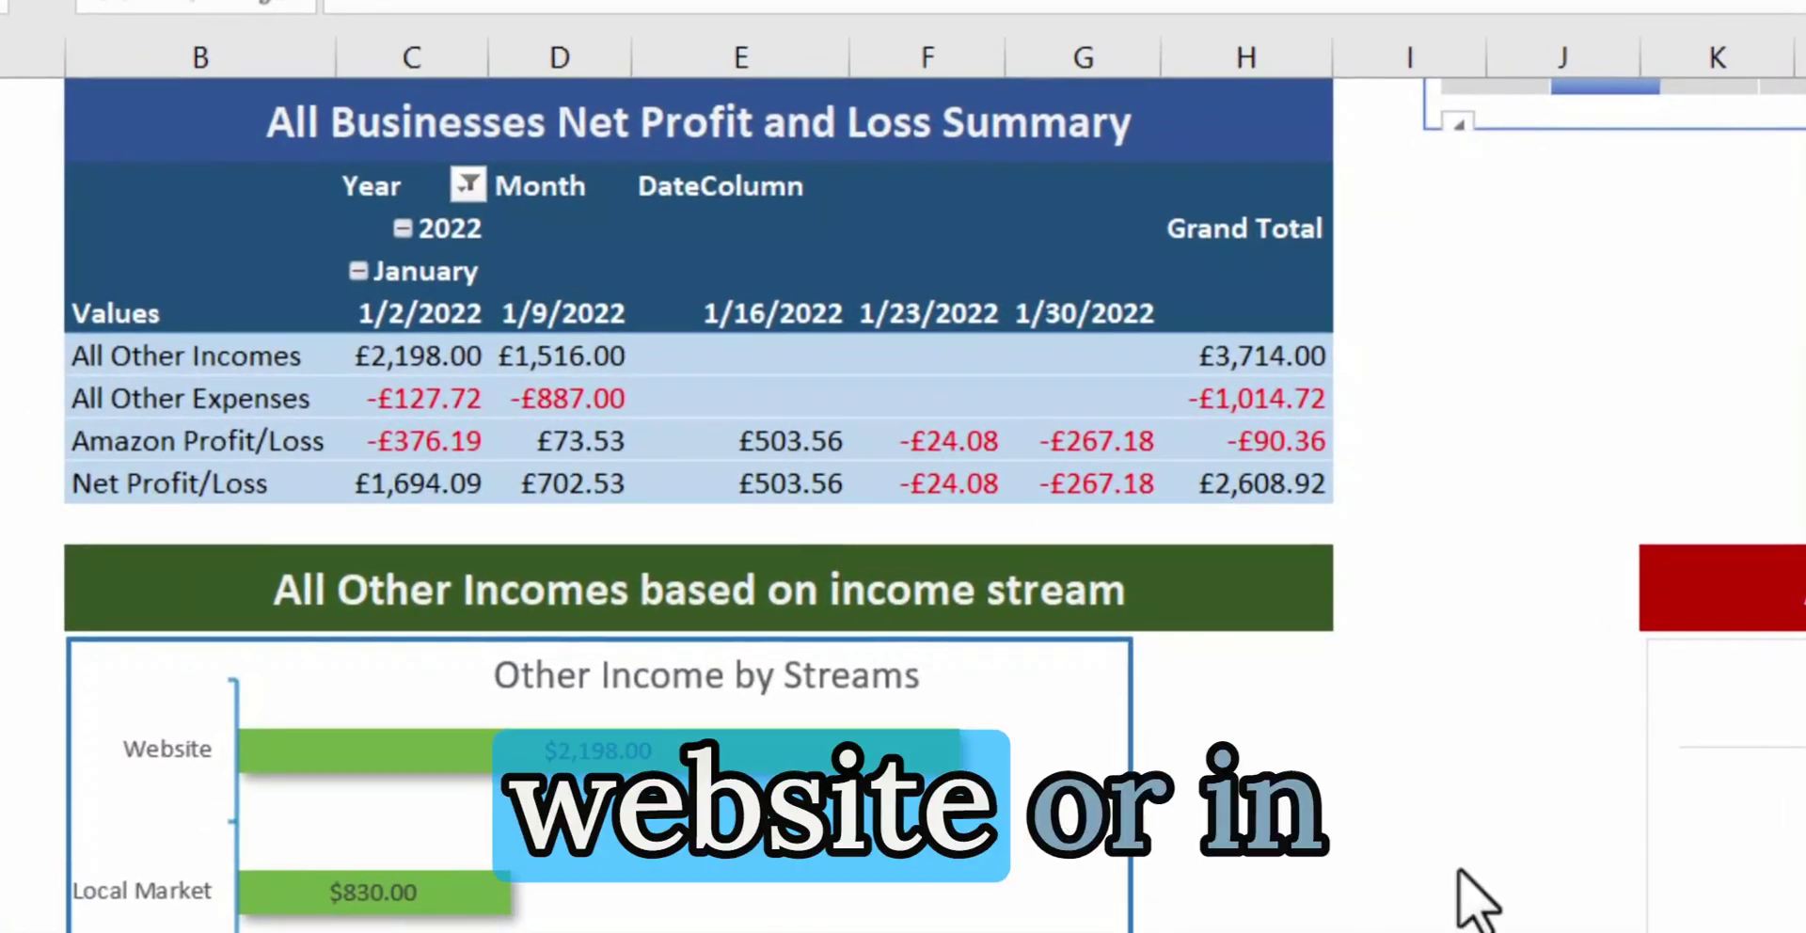
{"action": "scroll", "coordinate": [1477, 898], "scroll_direction": "down", "scroll_amount": 1}
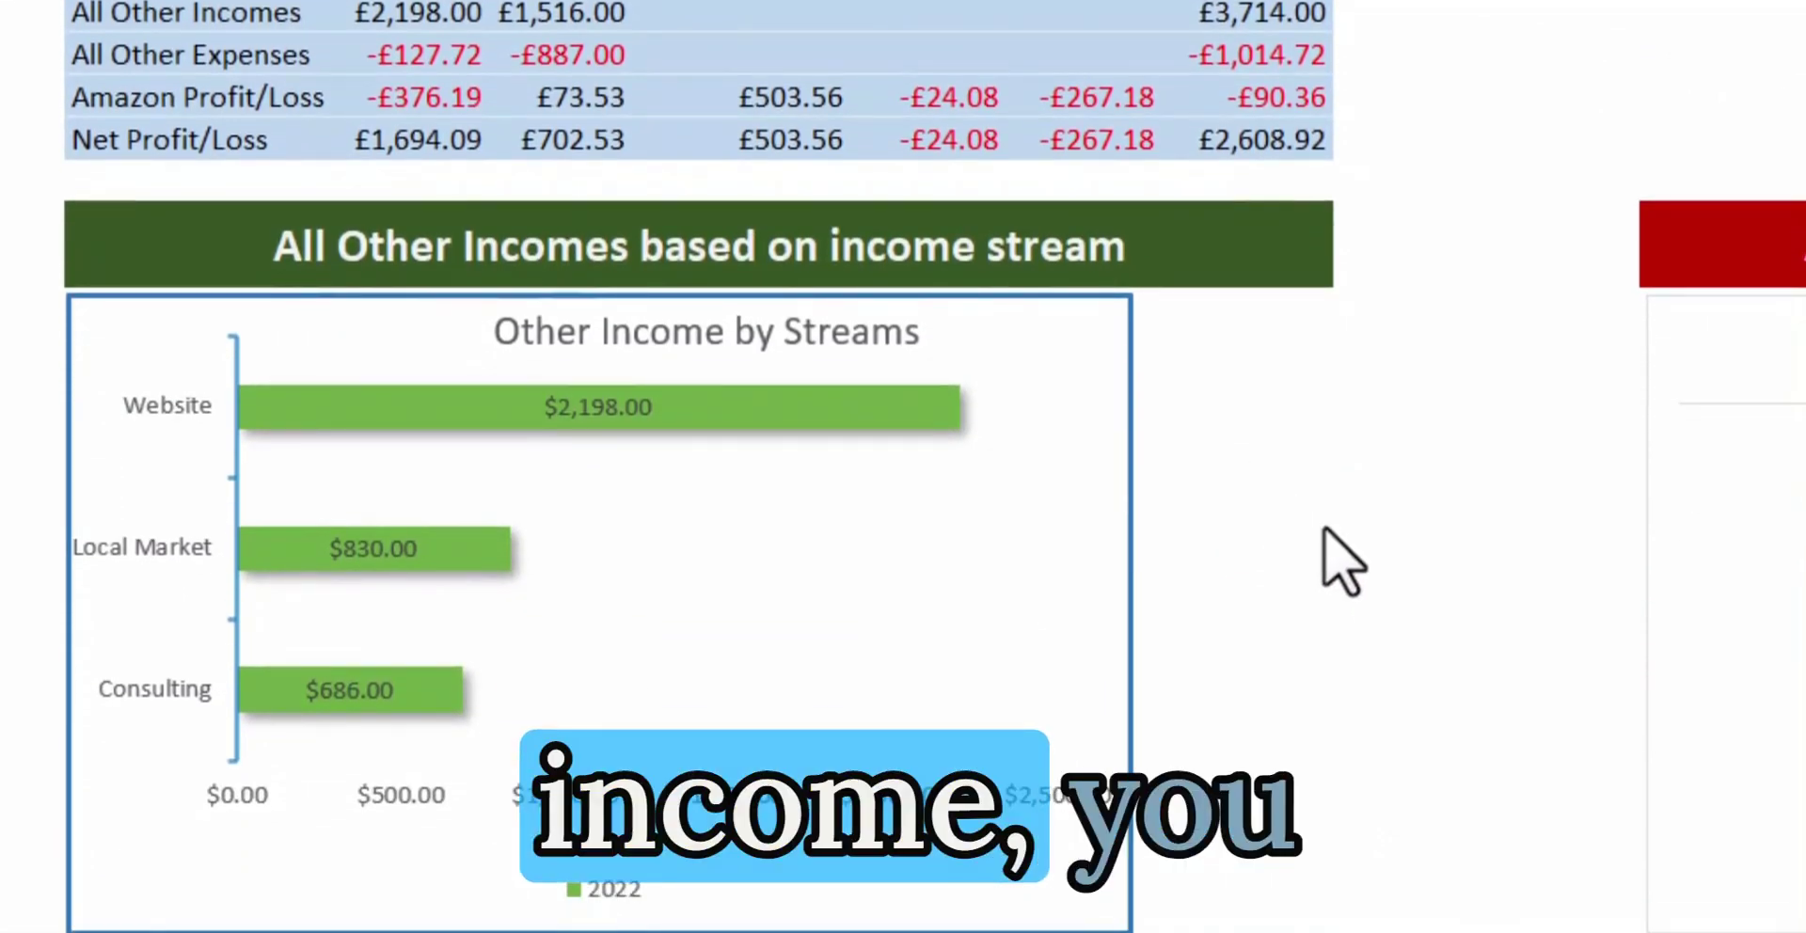
{"action": "scroll", "coordinate": [1341, 562], "scroll_direction": "up", "scroll_amount": 3}
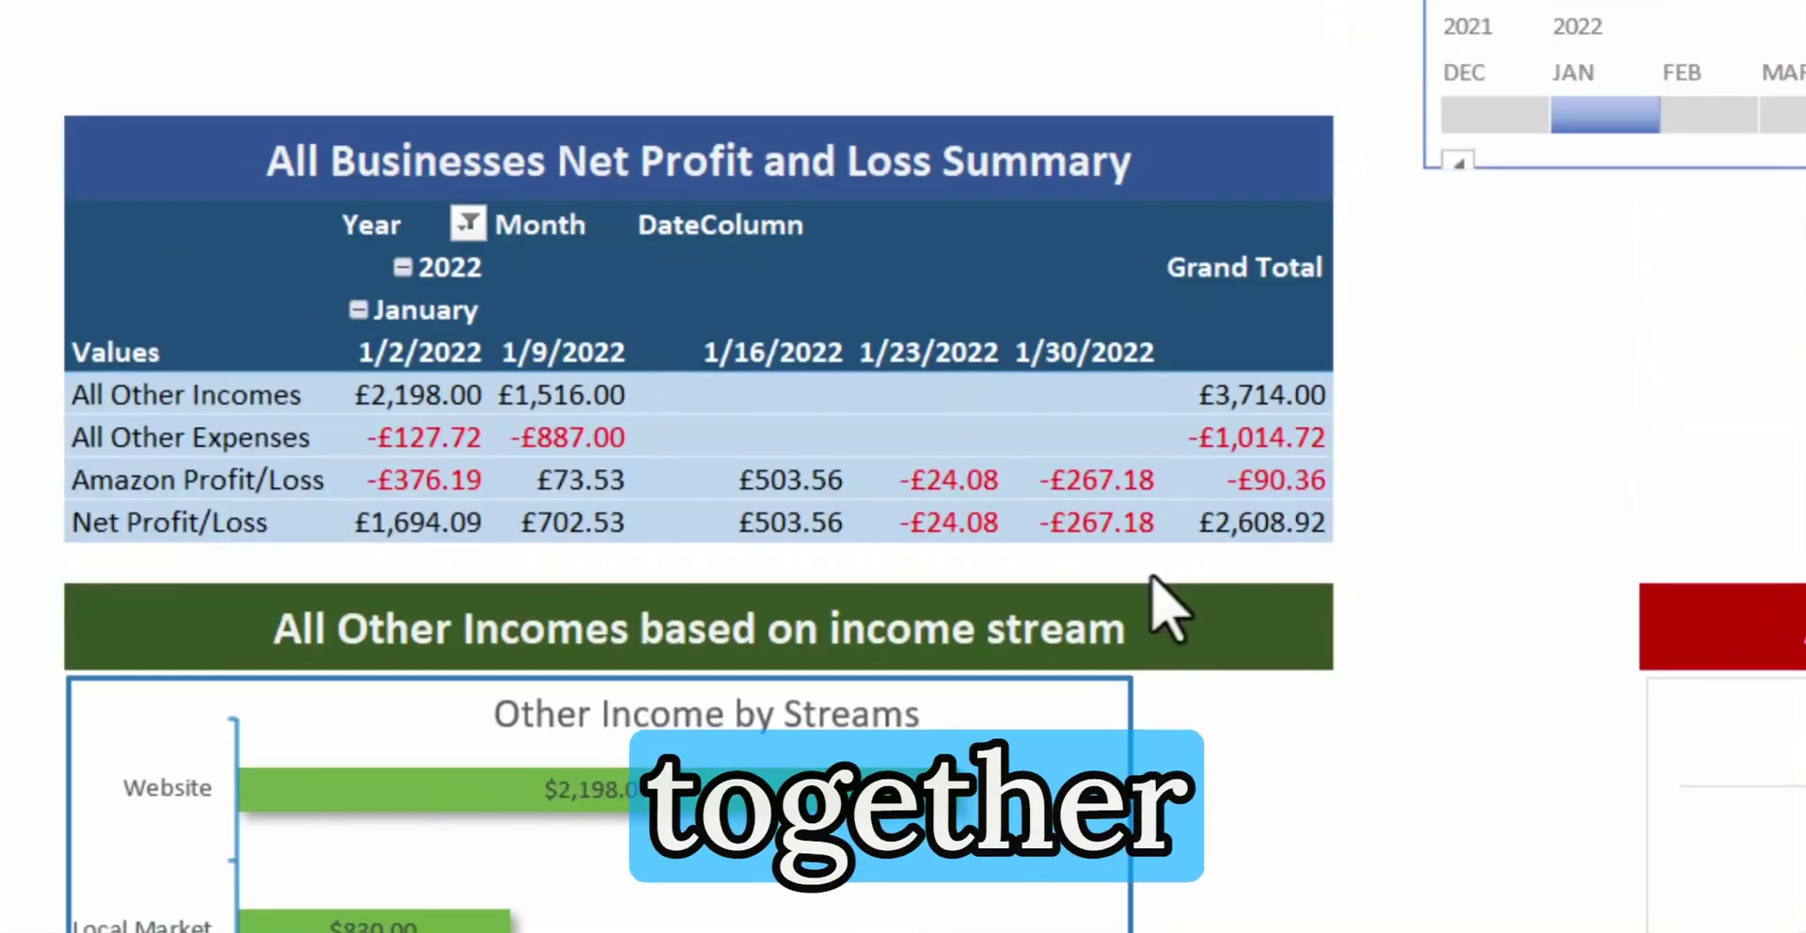
{"action": "scroll", "coordinate": [1162, 609], "scroll_direction": "down", "scroll_amount": 1}
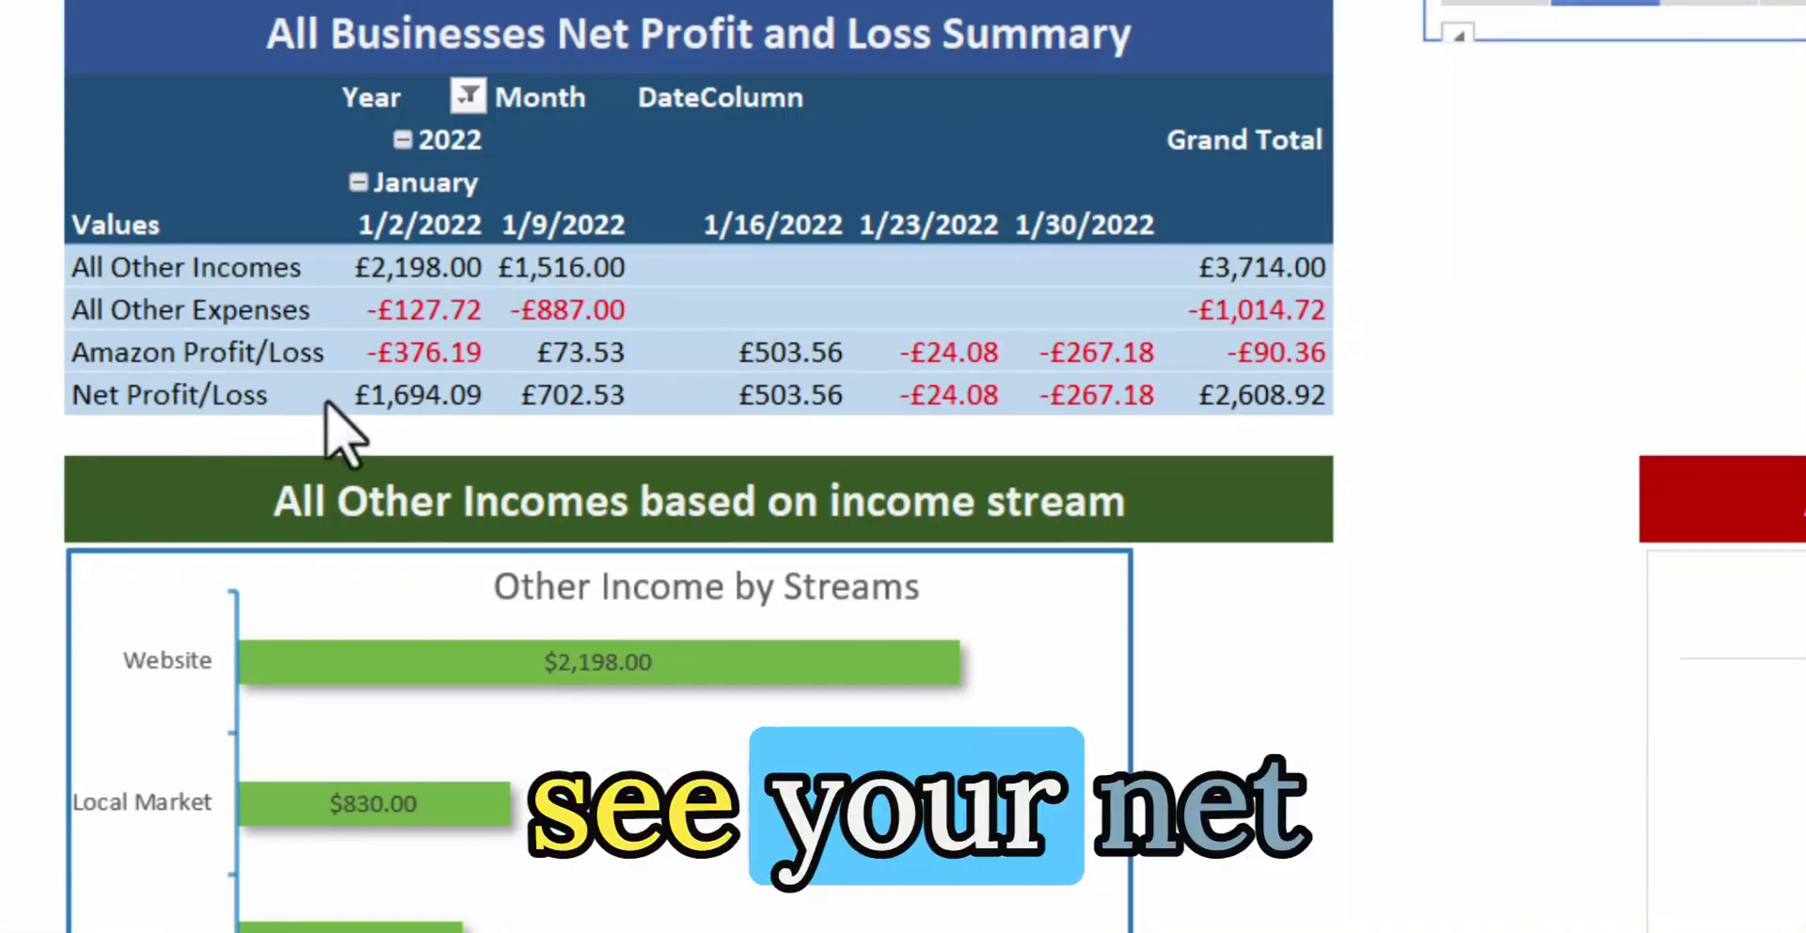
{"action": "scroll", "coordinate": [1367, 607], "scroll_direction": "down", "scroll_amount": 1}
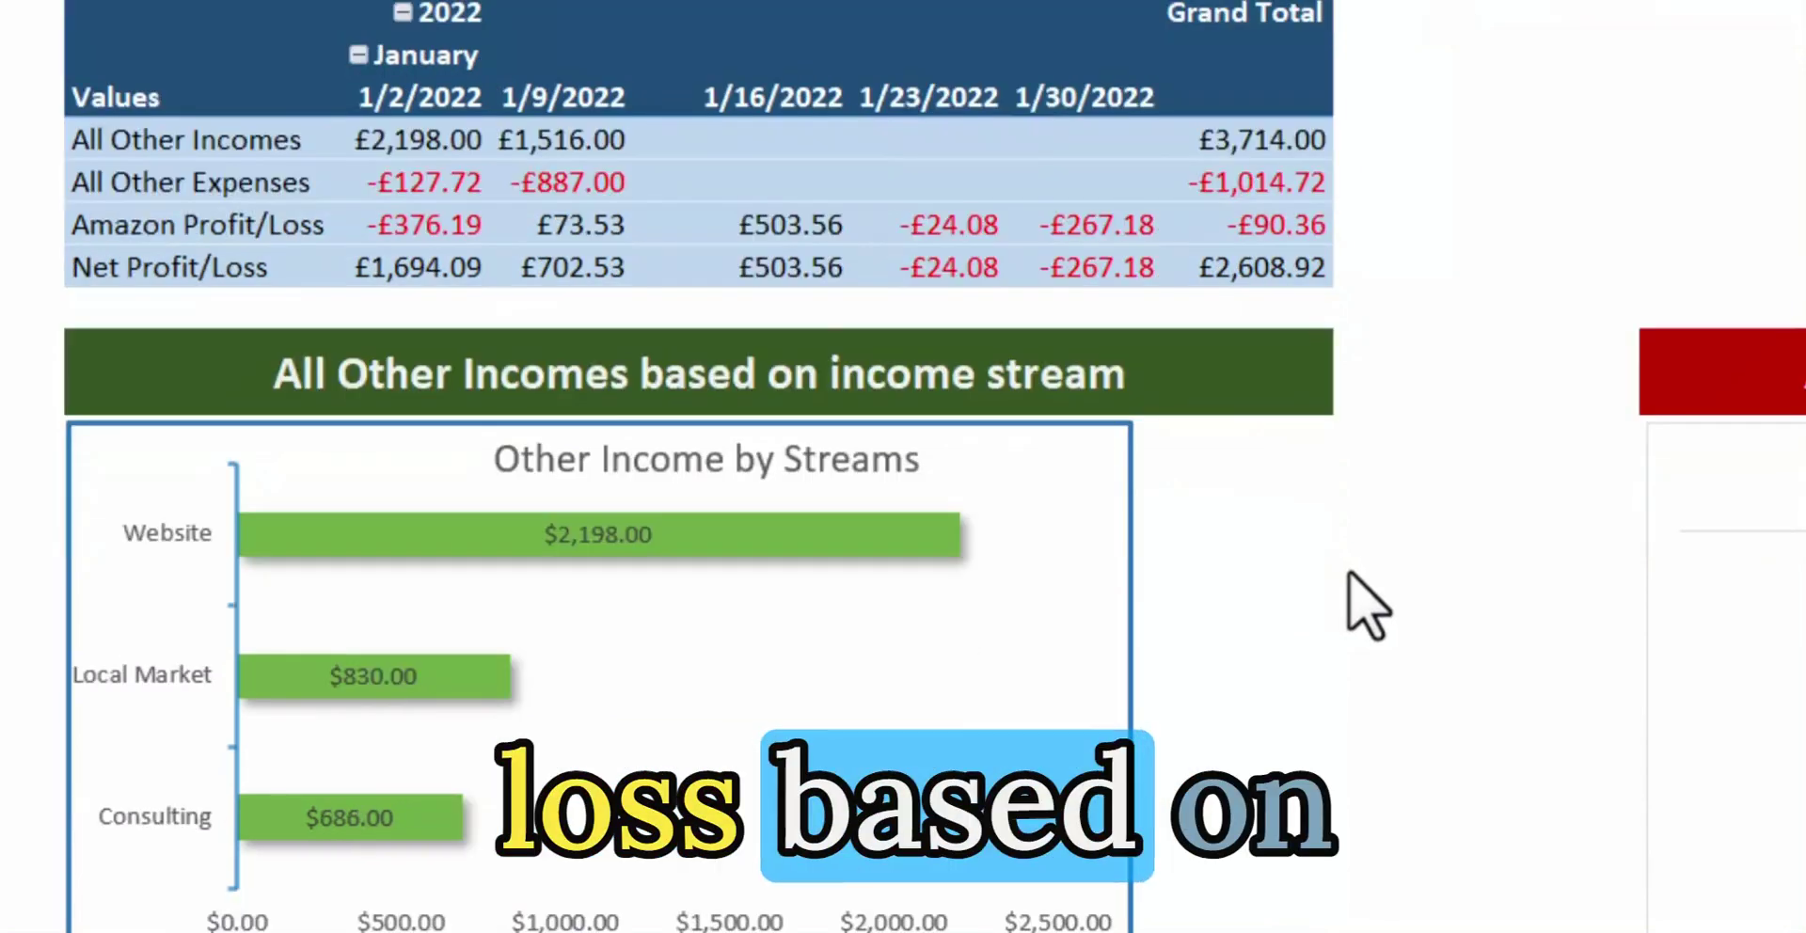
{"action": "scroll", "coordinate": [1367, 607], "scroll_direction": "up", "scroll_amount": 2}
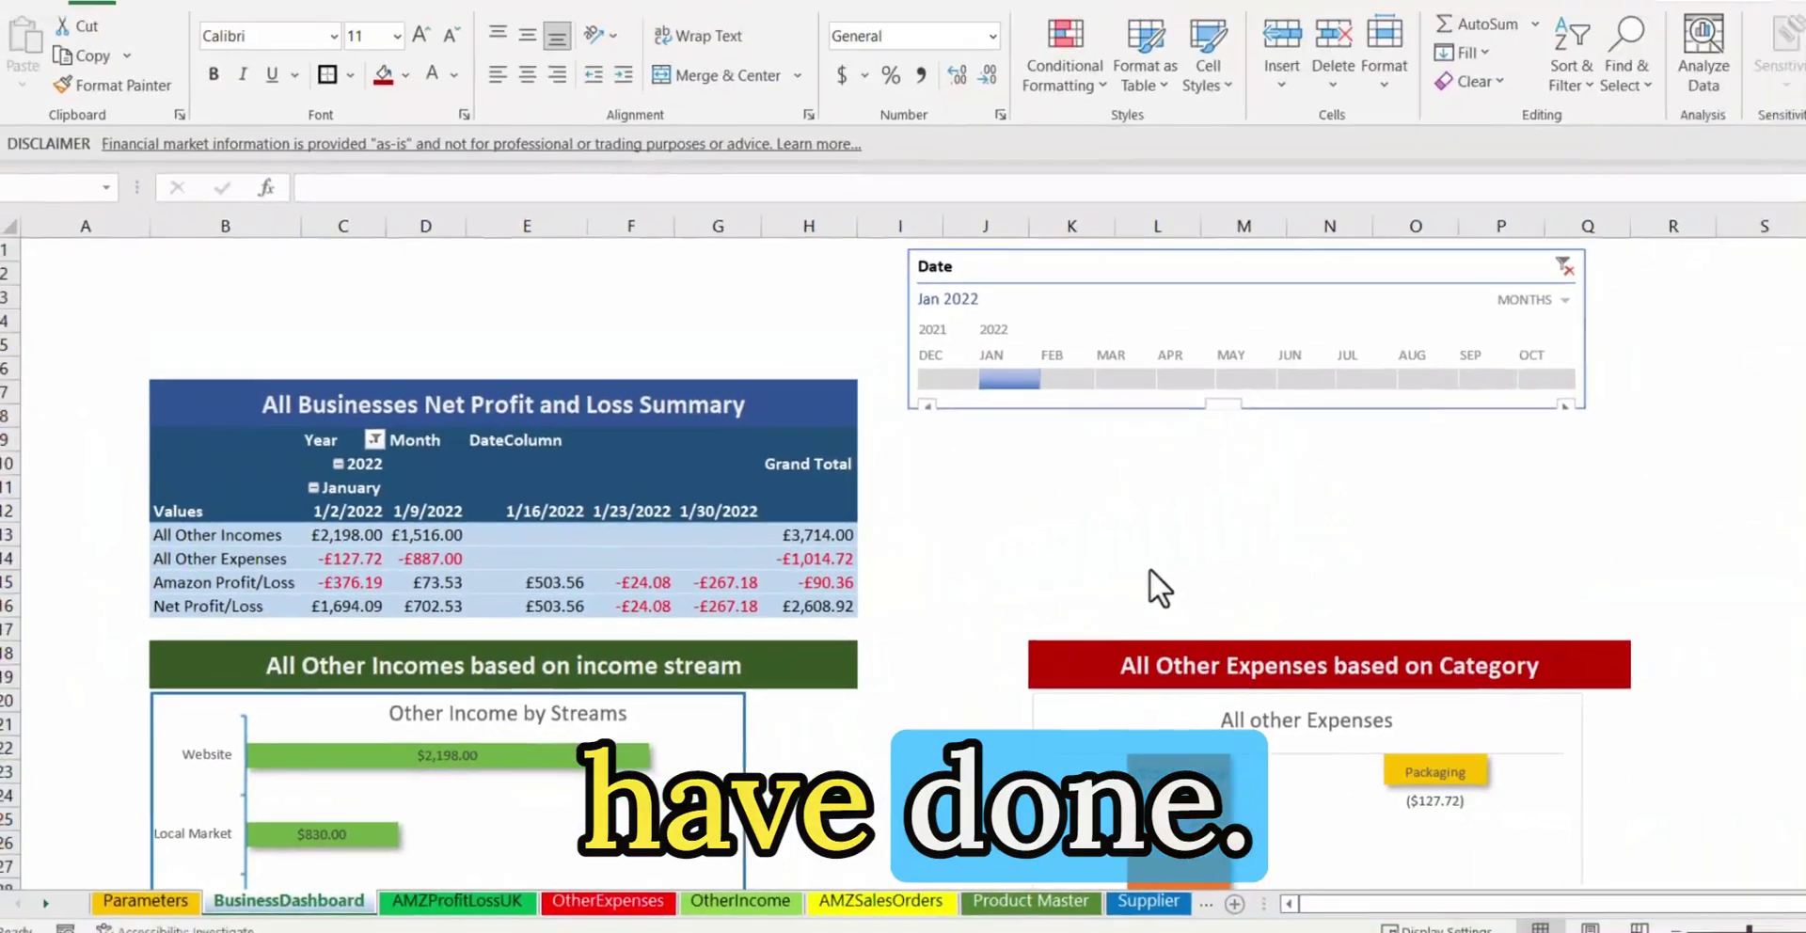
{"action": "scroll", "coordinate": [974, 555], "scroll_direction": "down", "scroll_amount": 1}
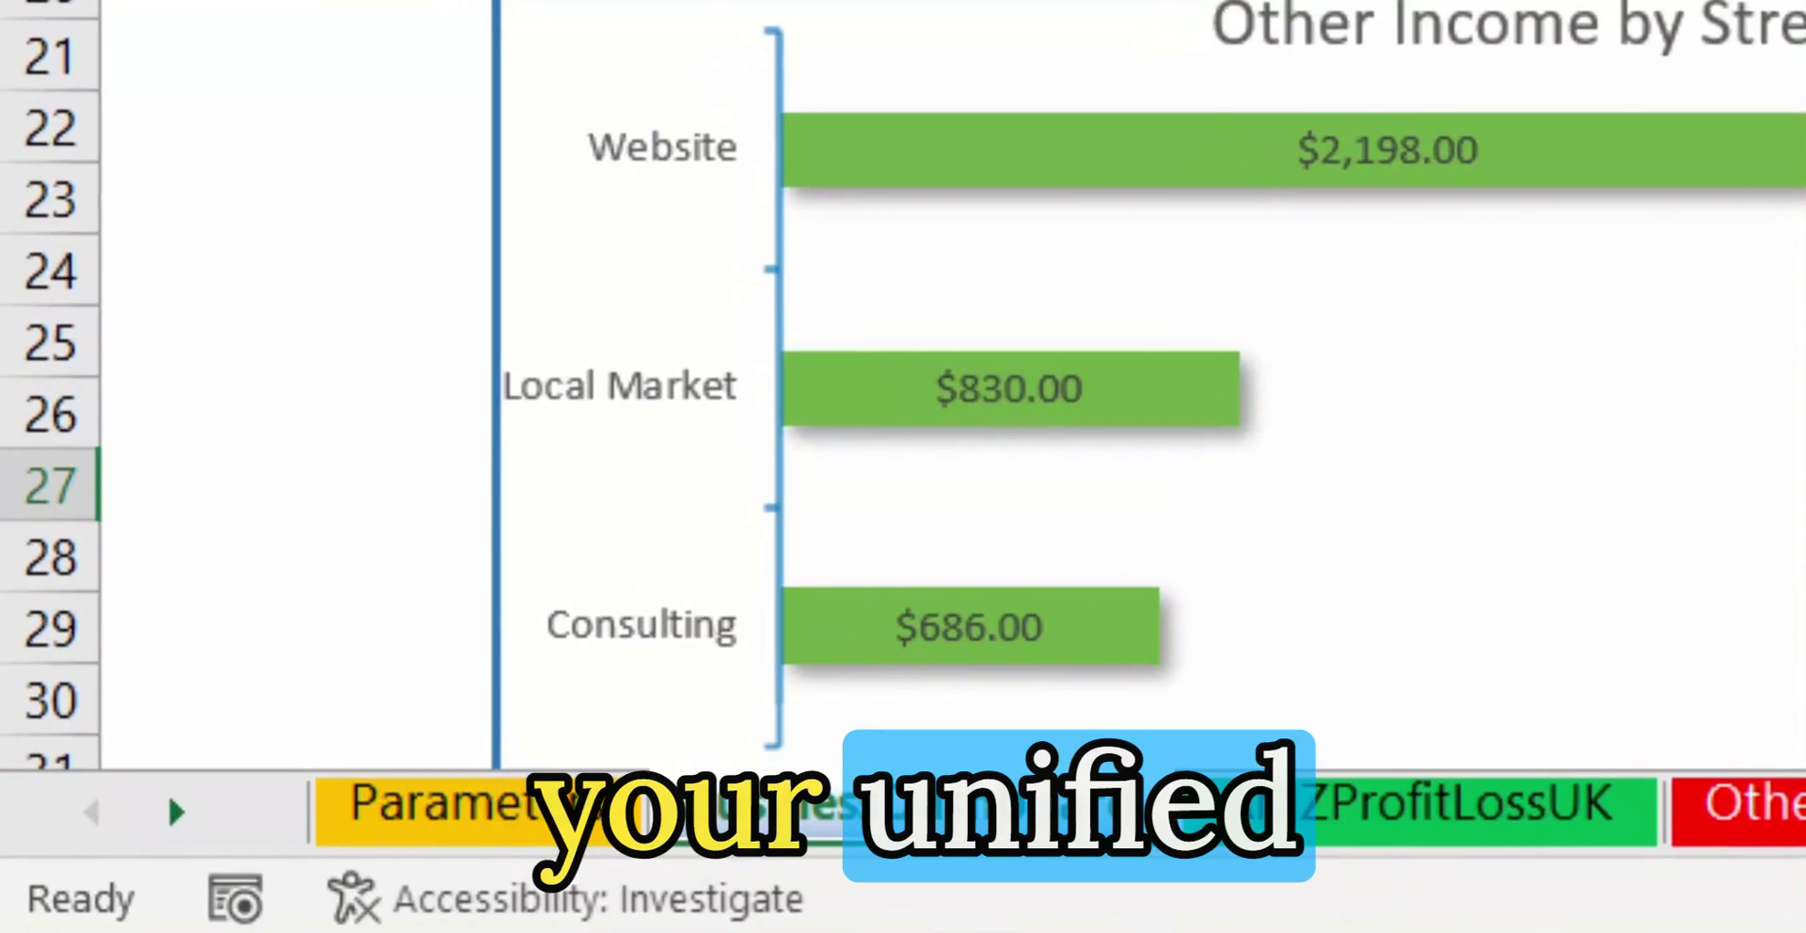
Bring the AMAZON.xlsx January 2022 transaction workbook to the front and scroll to its top
{"action": "mouse_move", "coordinate": [1035, 932]}
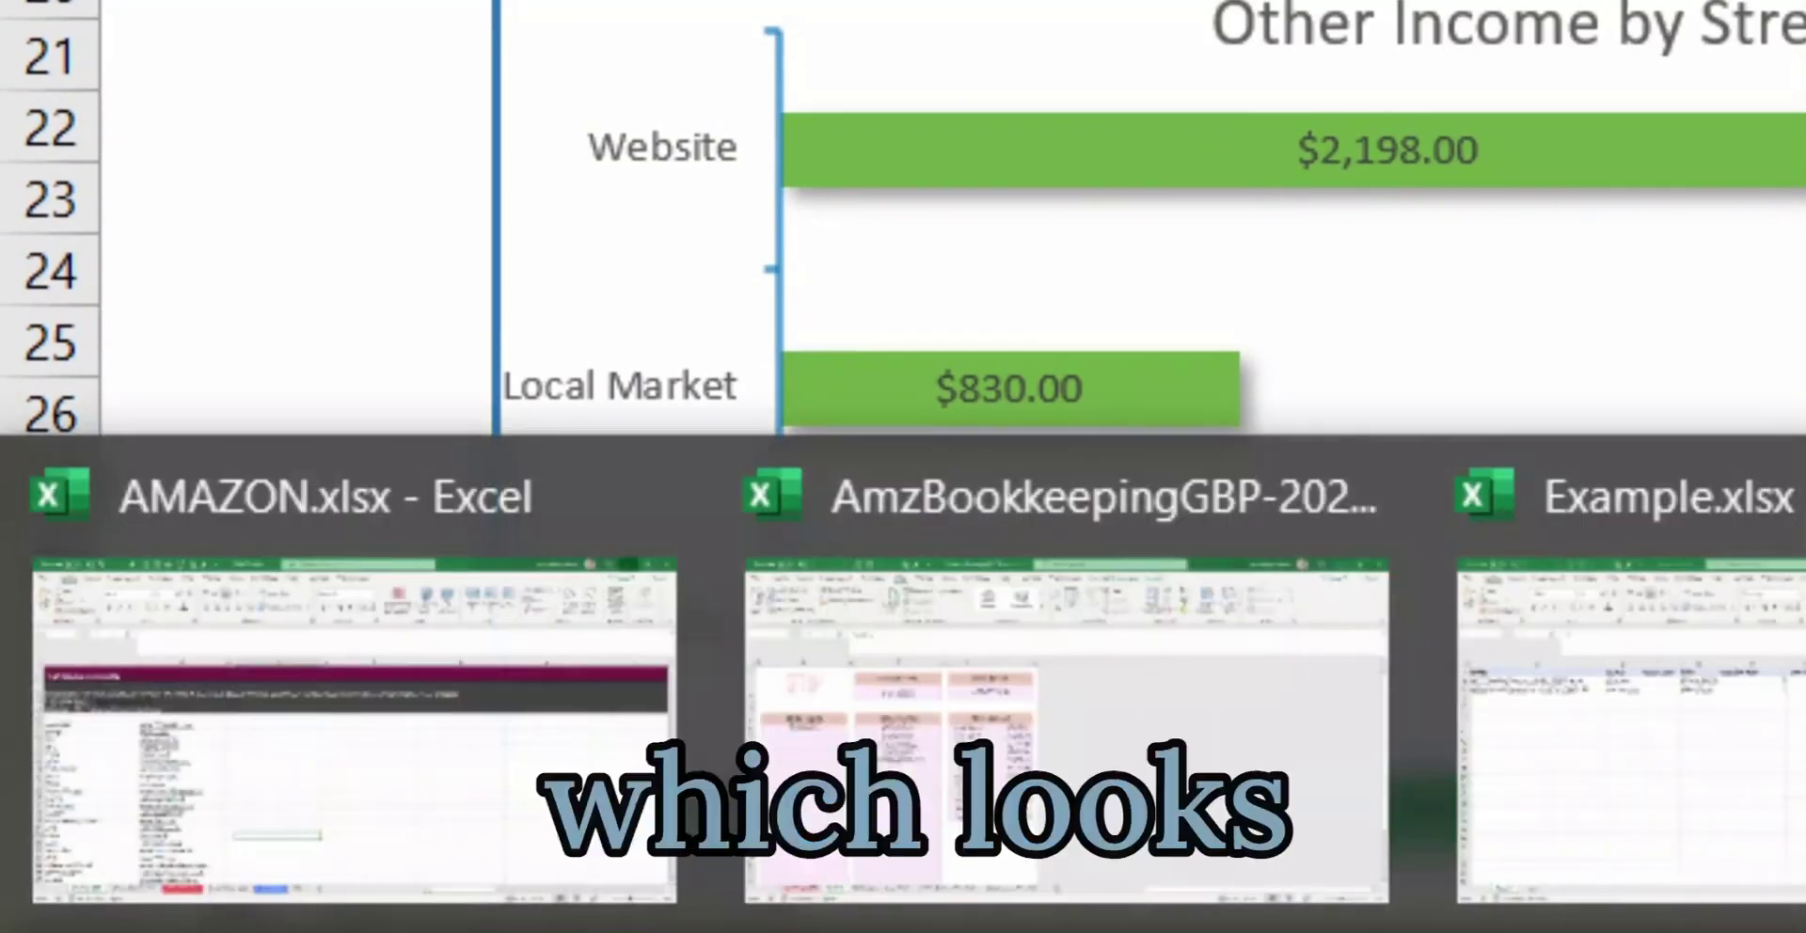
{"action": "left_click", "coordinate": [354, 730]}
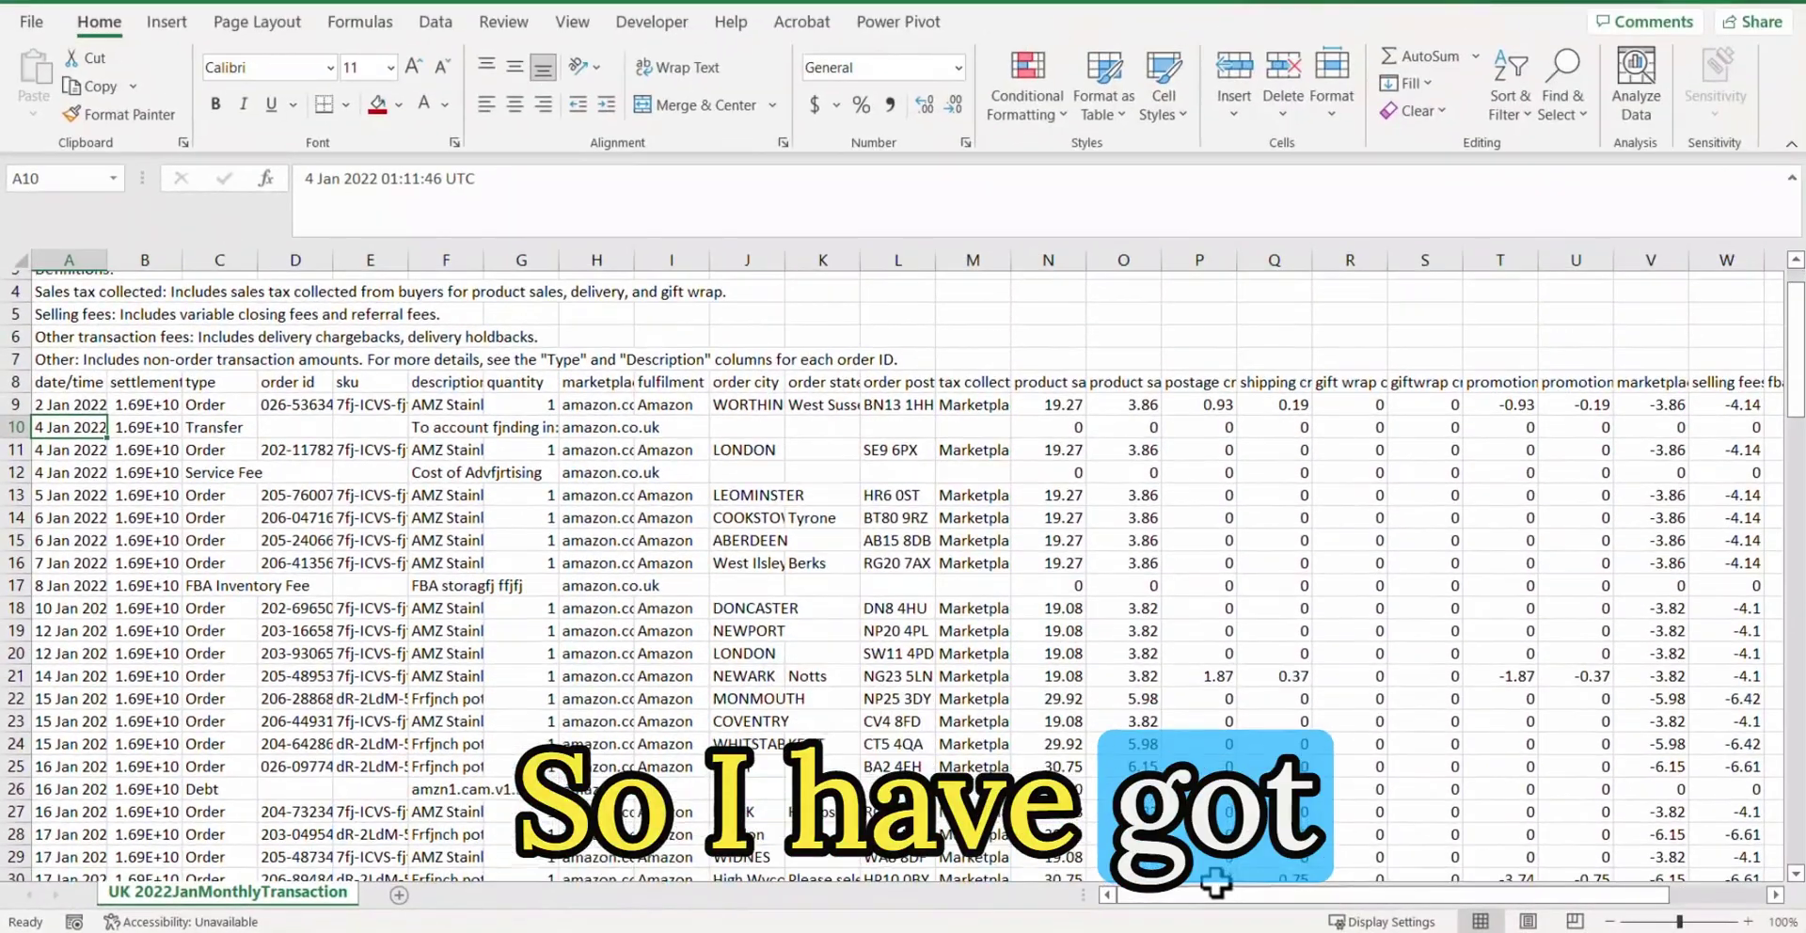
{"action": "scroll", "coordinate": [1215, 882], "scroll_direction": "down", "scroll_amount": 1}
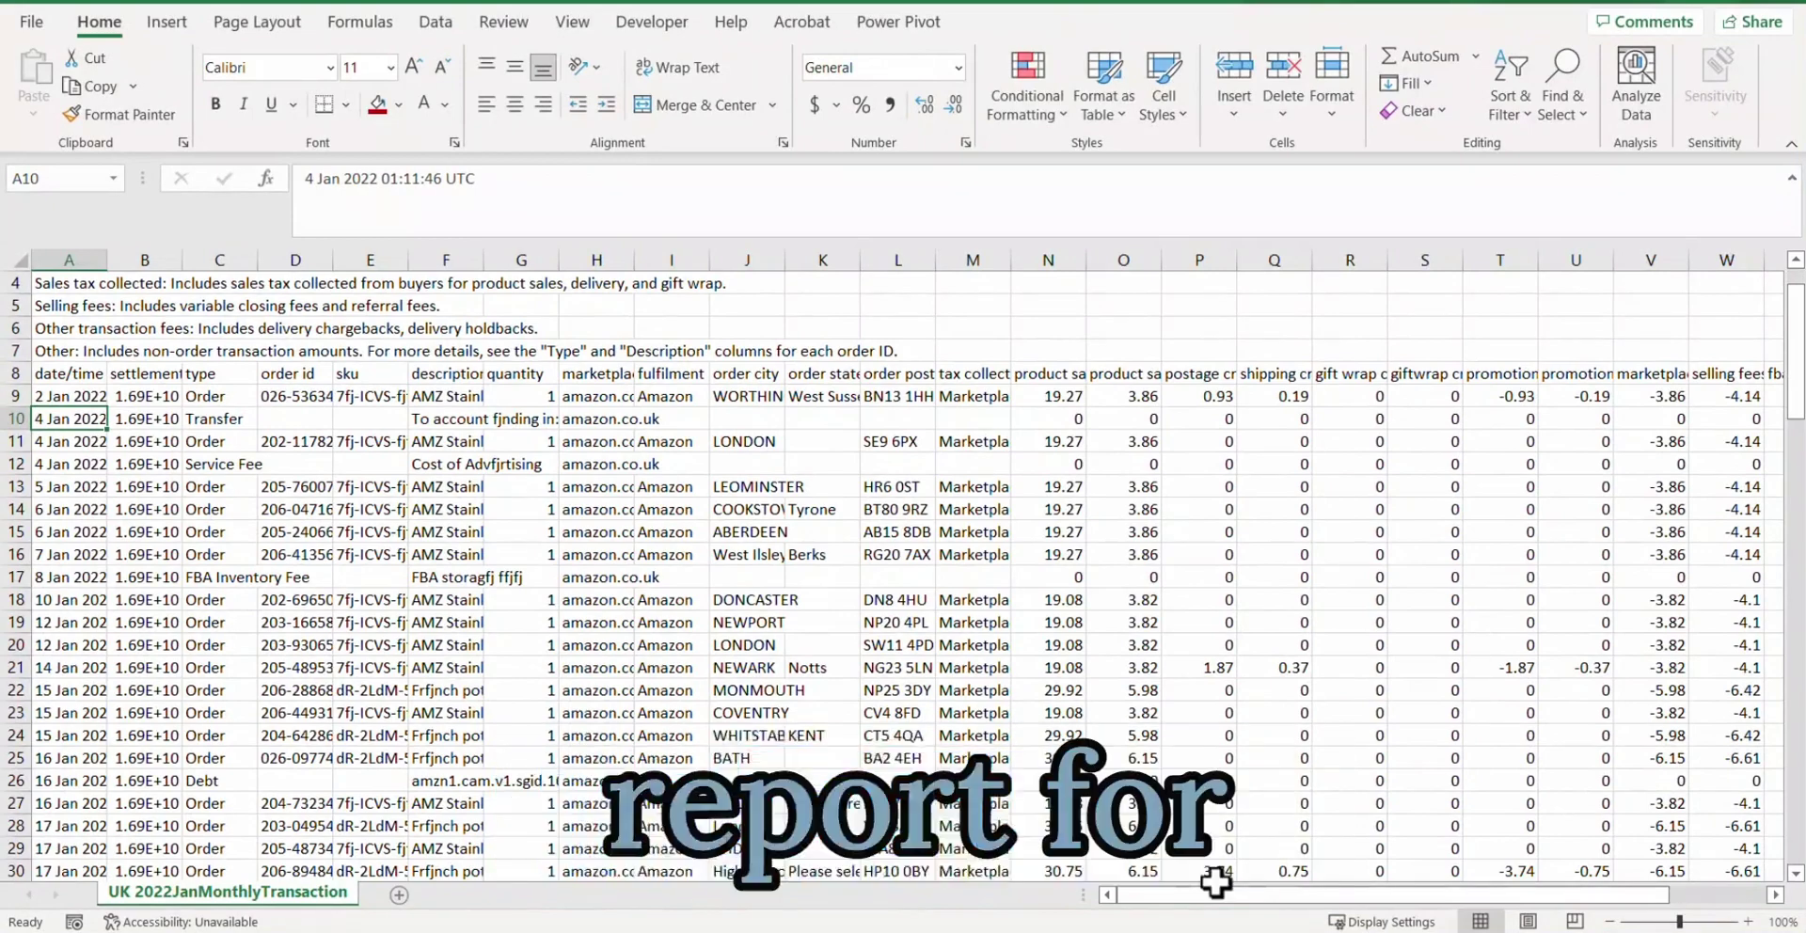
{"action": "scroll", "coordinate": [1218, 884], "scroll_direction": "up", "scroll_amount": 1}
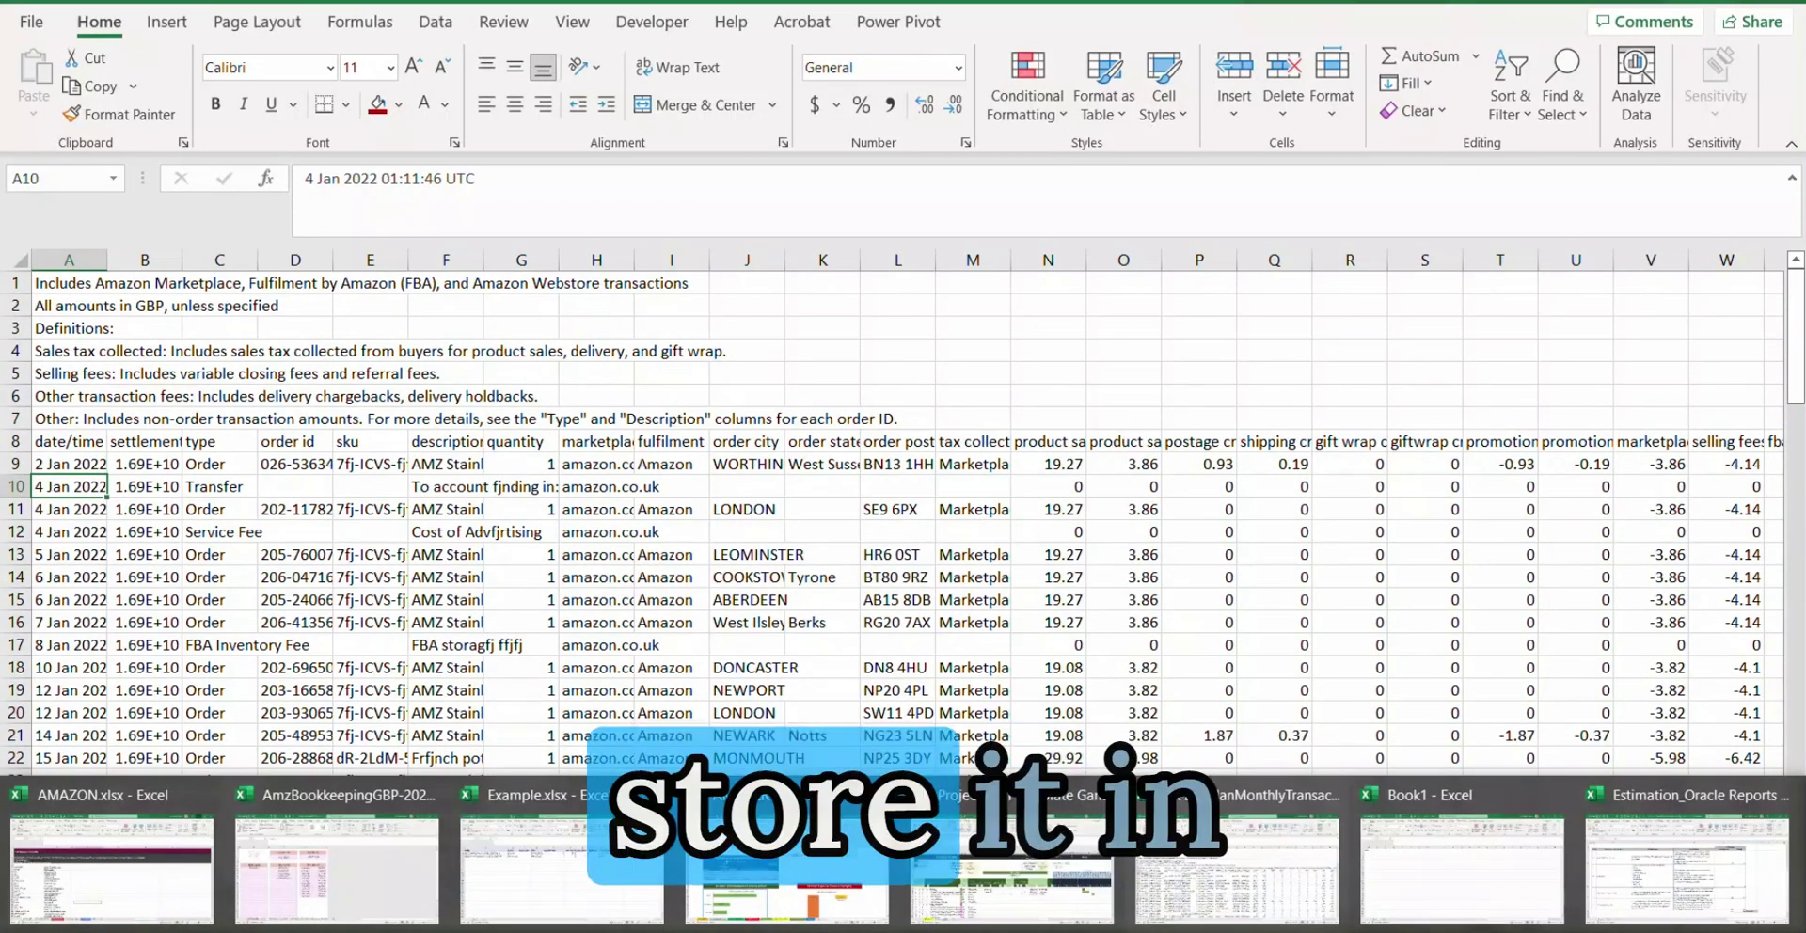
Switch to Example.xlsx, glance at Parameters, and finish on the BusinessDashboard sheet
{"action": "left_click", "coordinate": [560, 873]}
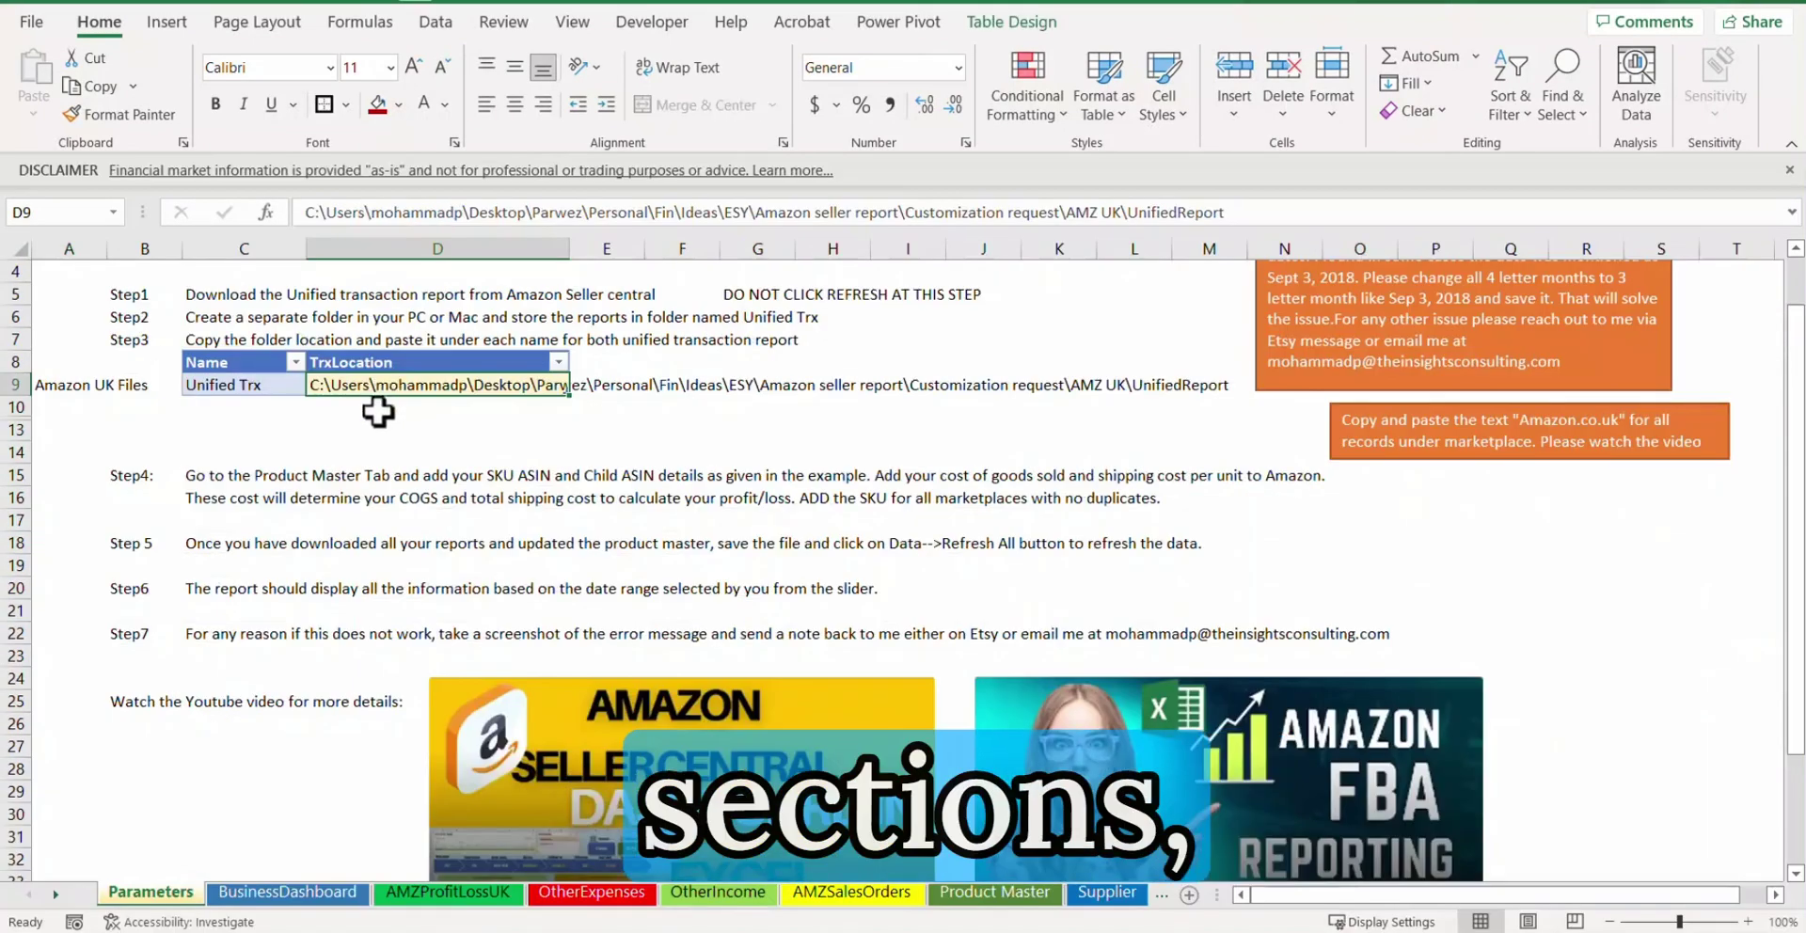
{"action": "left_click", "coordinate": [300, 894]}
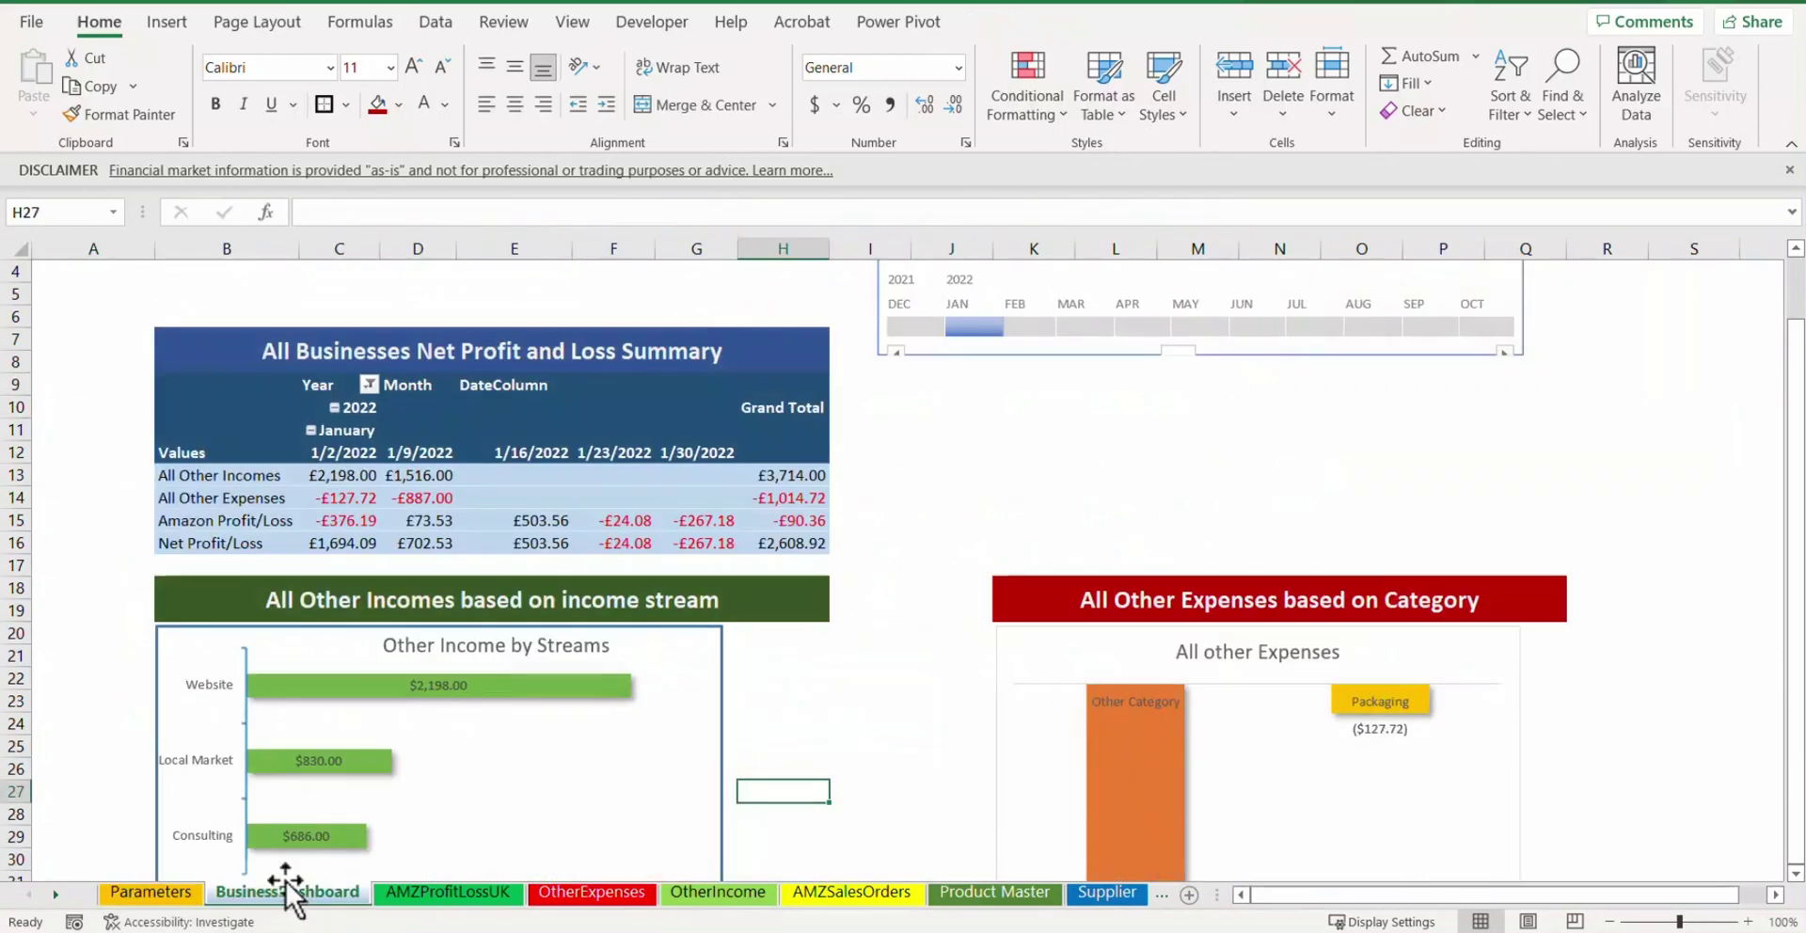
{"action": "left_click", "coordinate": [172, 896]}
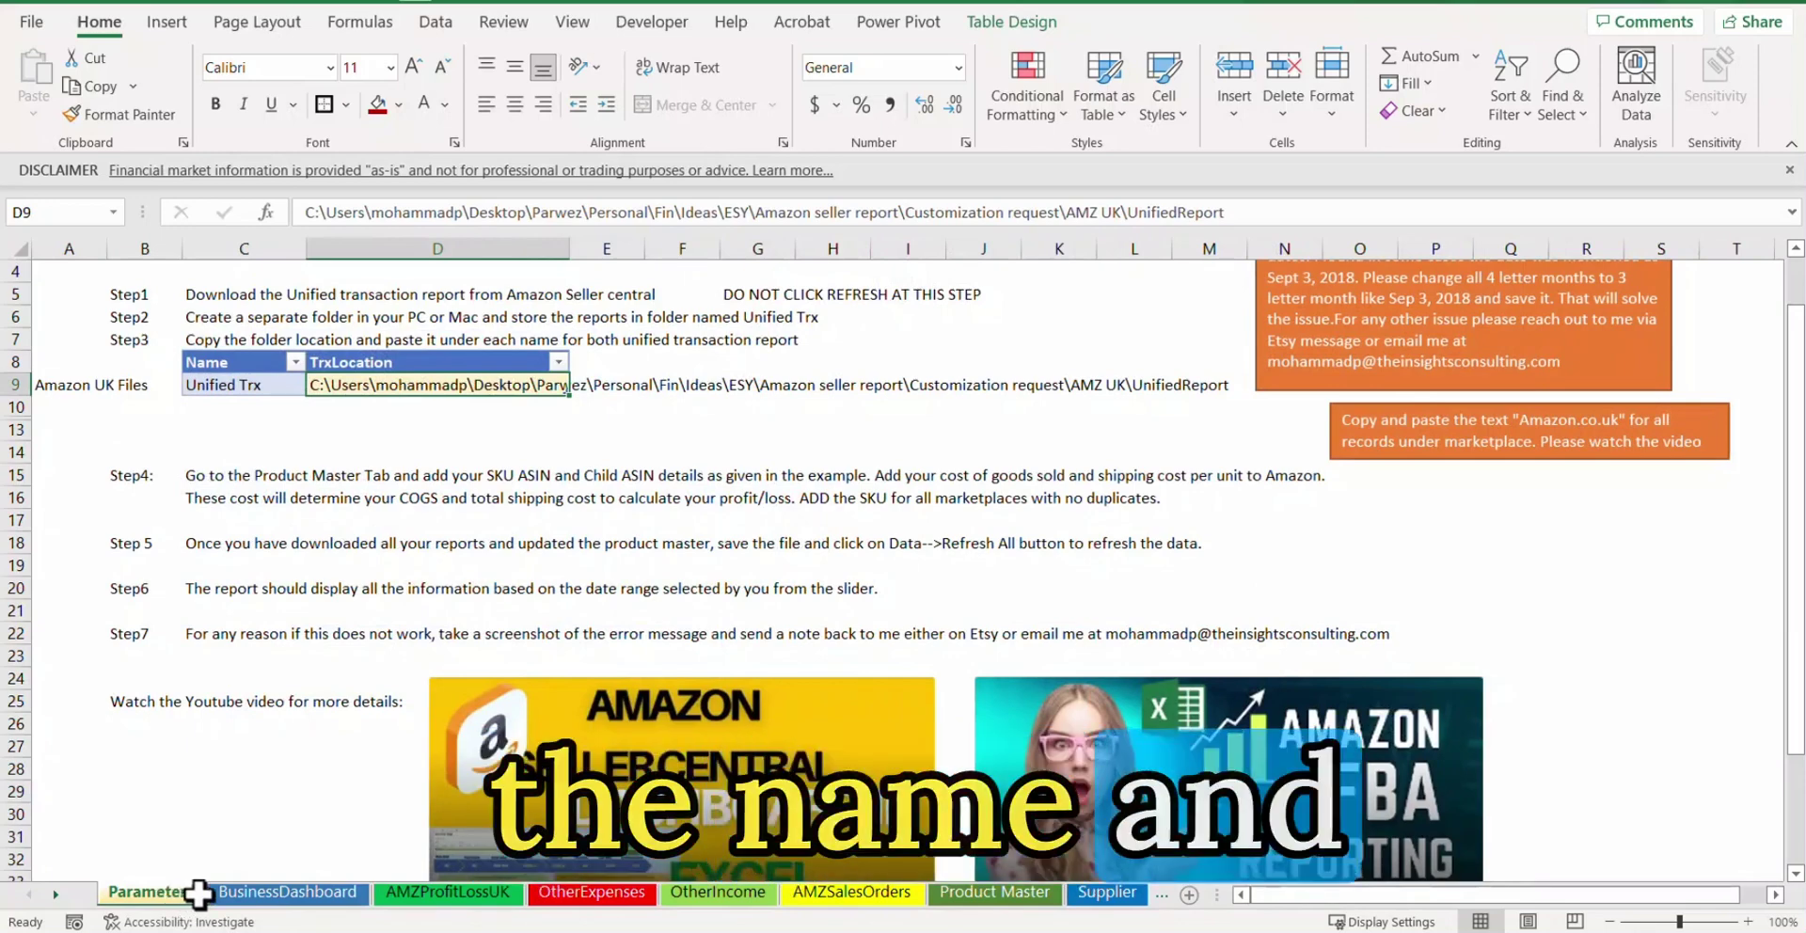
{"action": "left_click", "coordinate": [300, 897]}
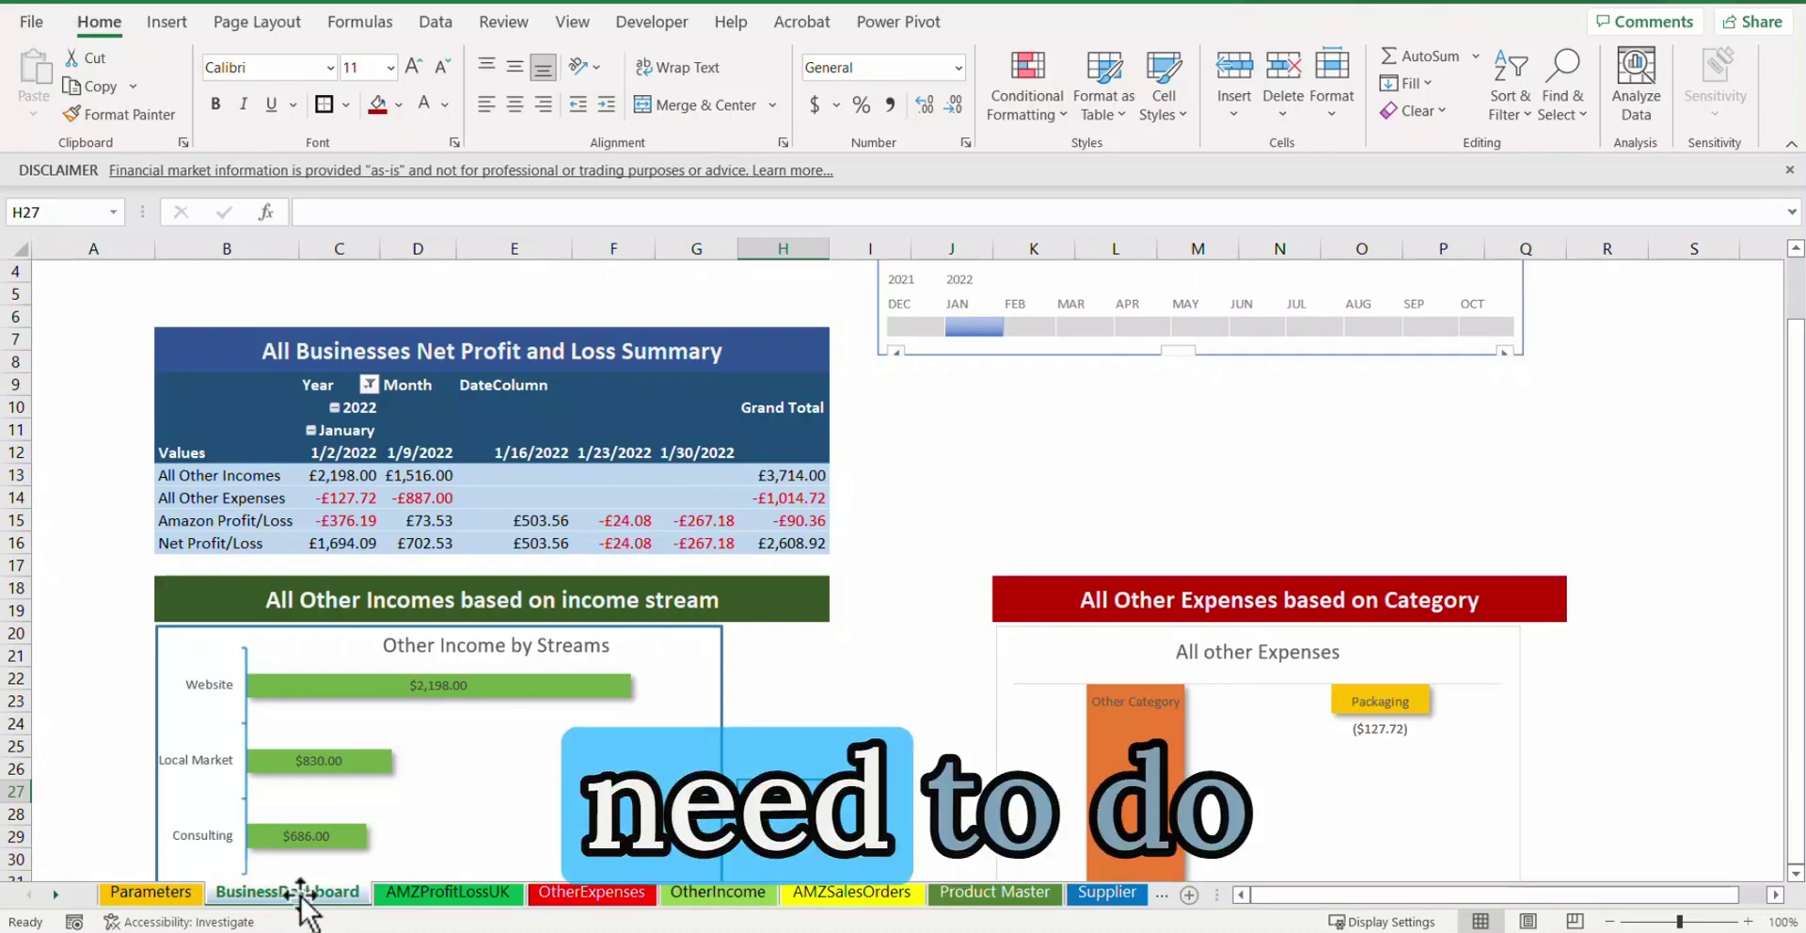
{"action": "left_click", "coordinate": [1006, 893]}
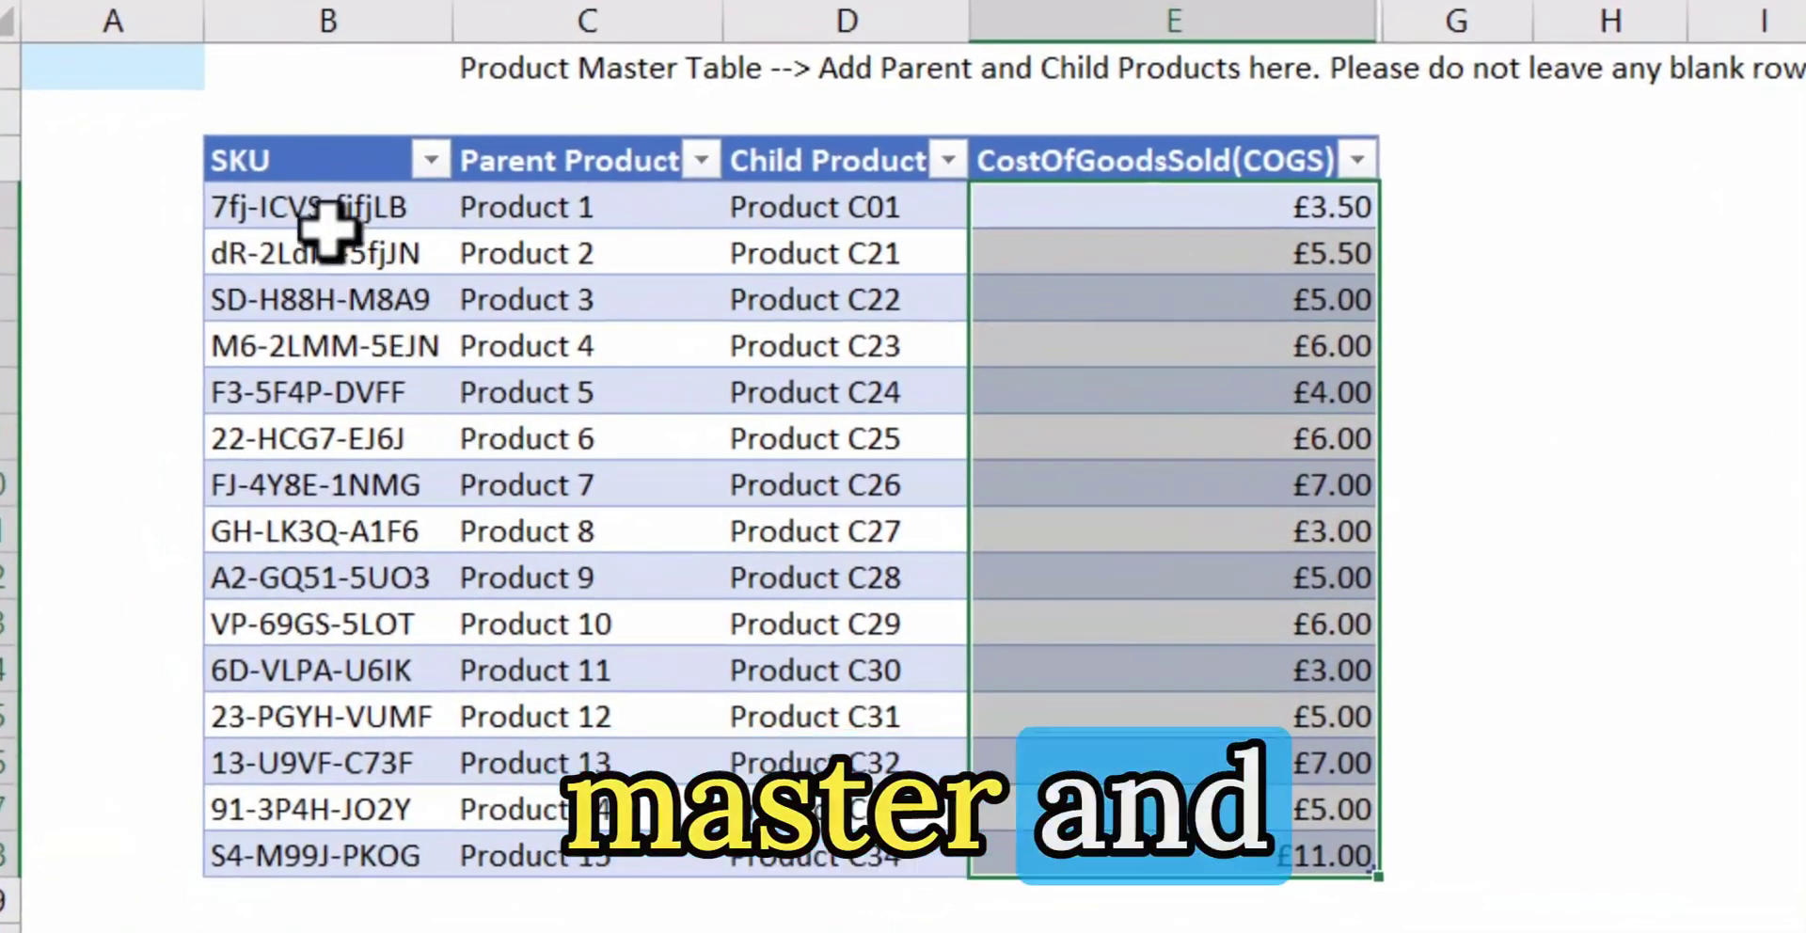
{"action": "left_click", "coordinate": [174, 340]}
{"action": "left_click_drag", "start_coordinate": [315, 209], "coordinate": [313, 847]}
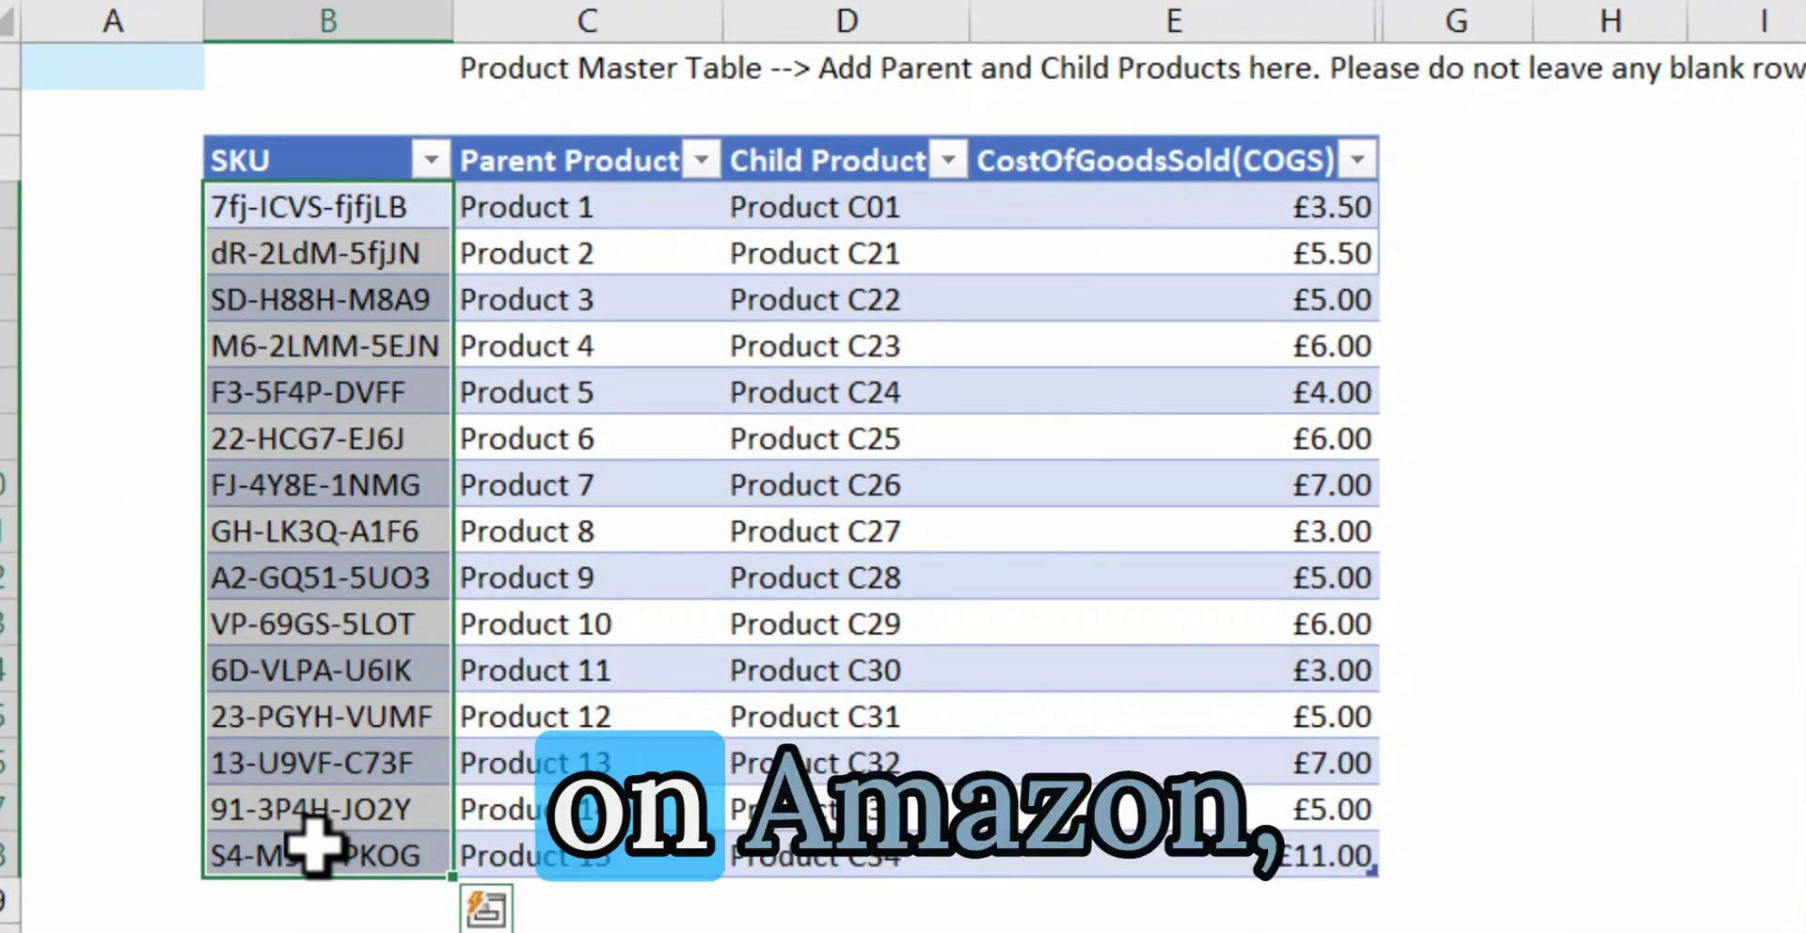
{"action": "left_click", "coordinate": [600, 204]}
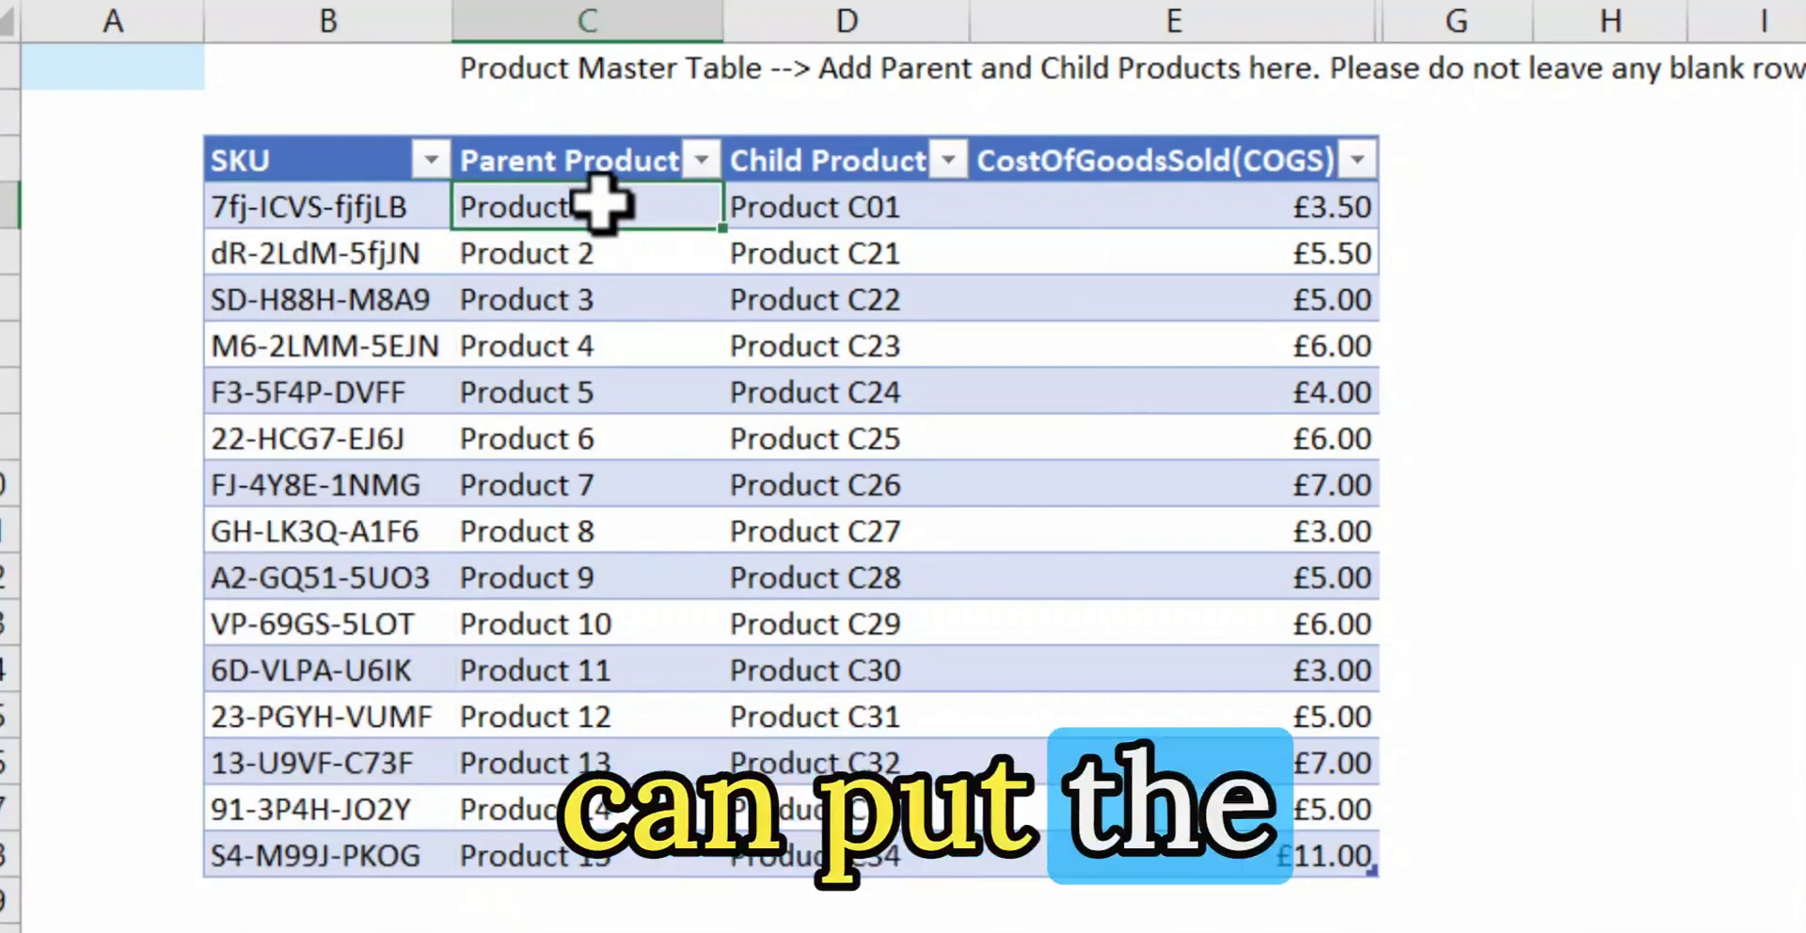
{"action": "left_click", "coordinate": [820, 201]}
{"action": "left_click", "coordinate": [594, 205]}
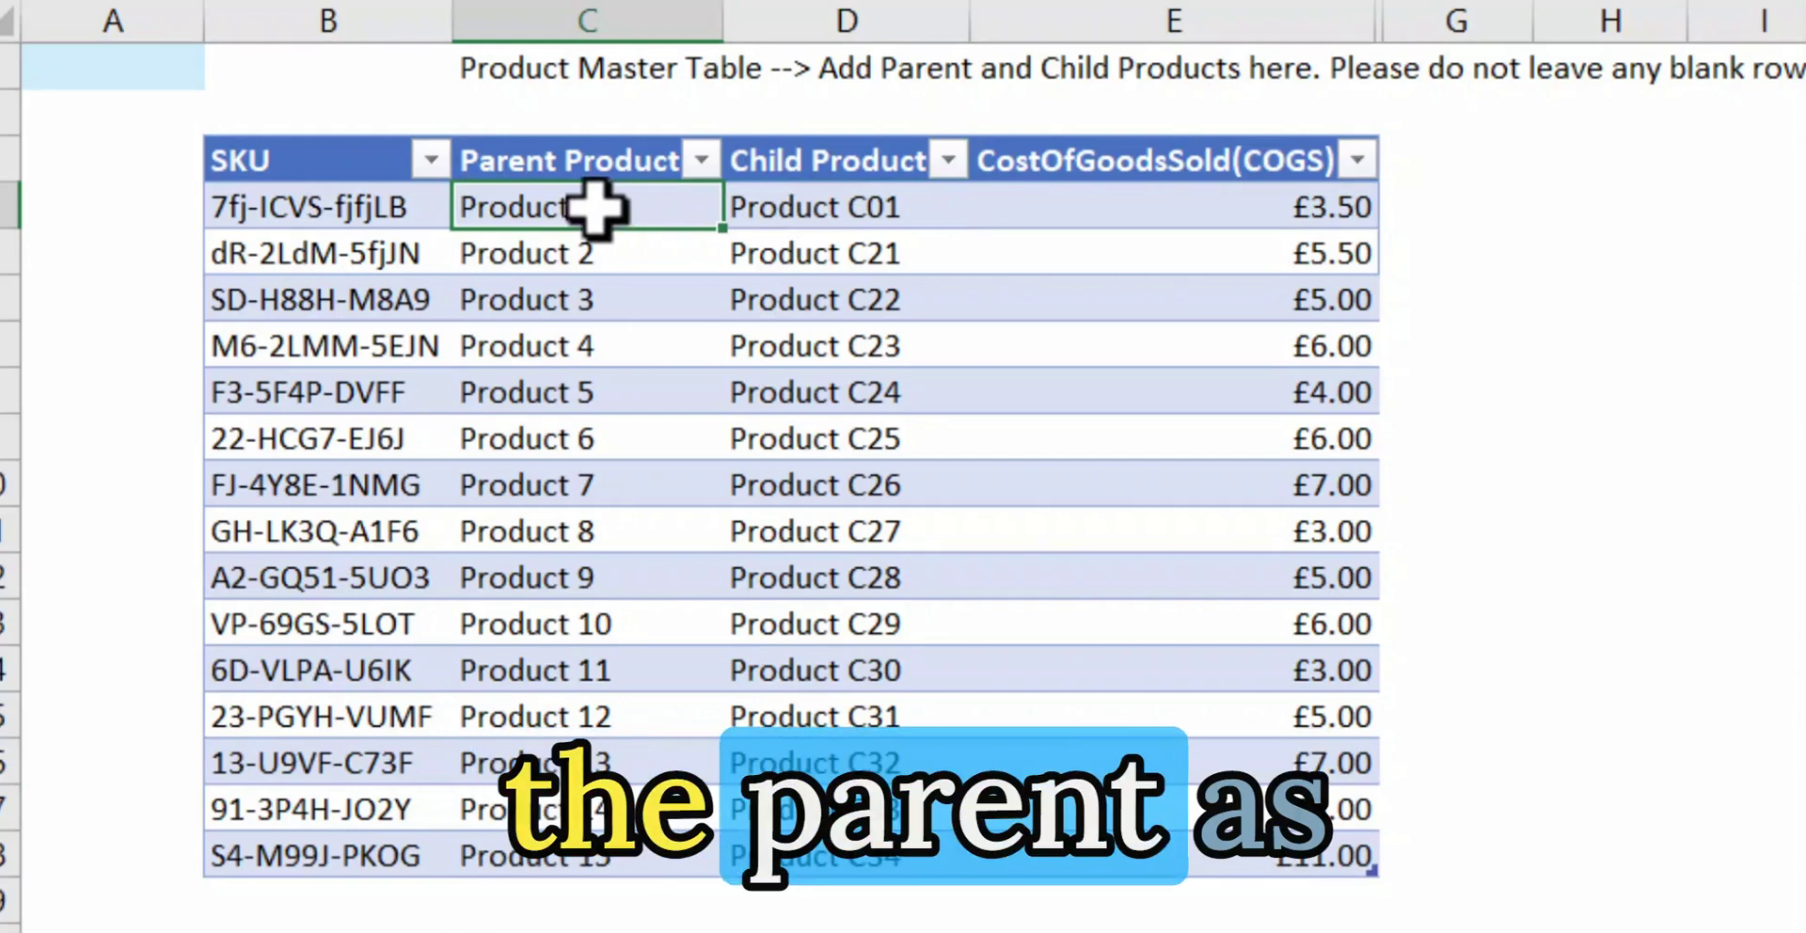
{"action": "left_click", "coordinate": [822, 205]}
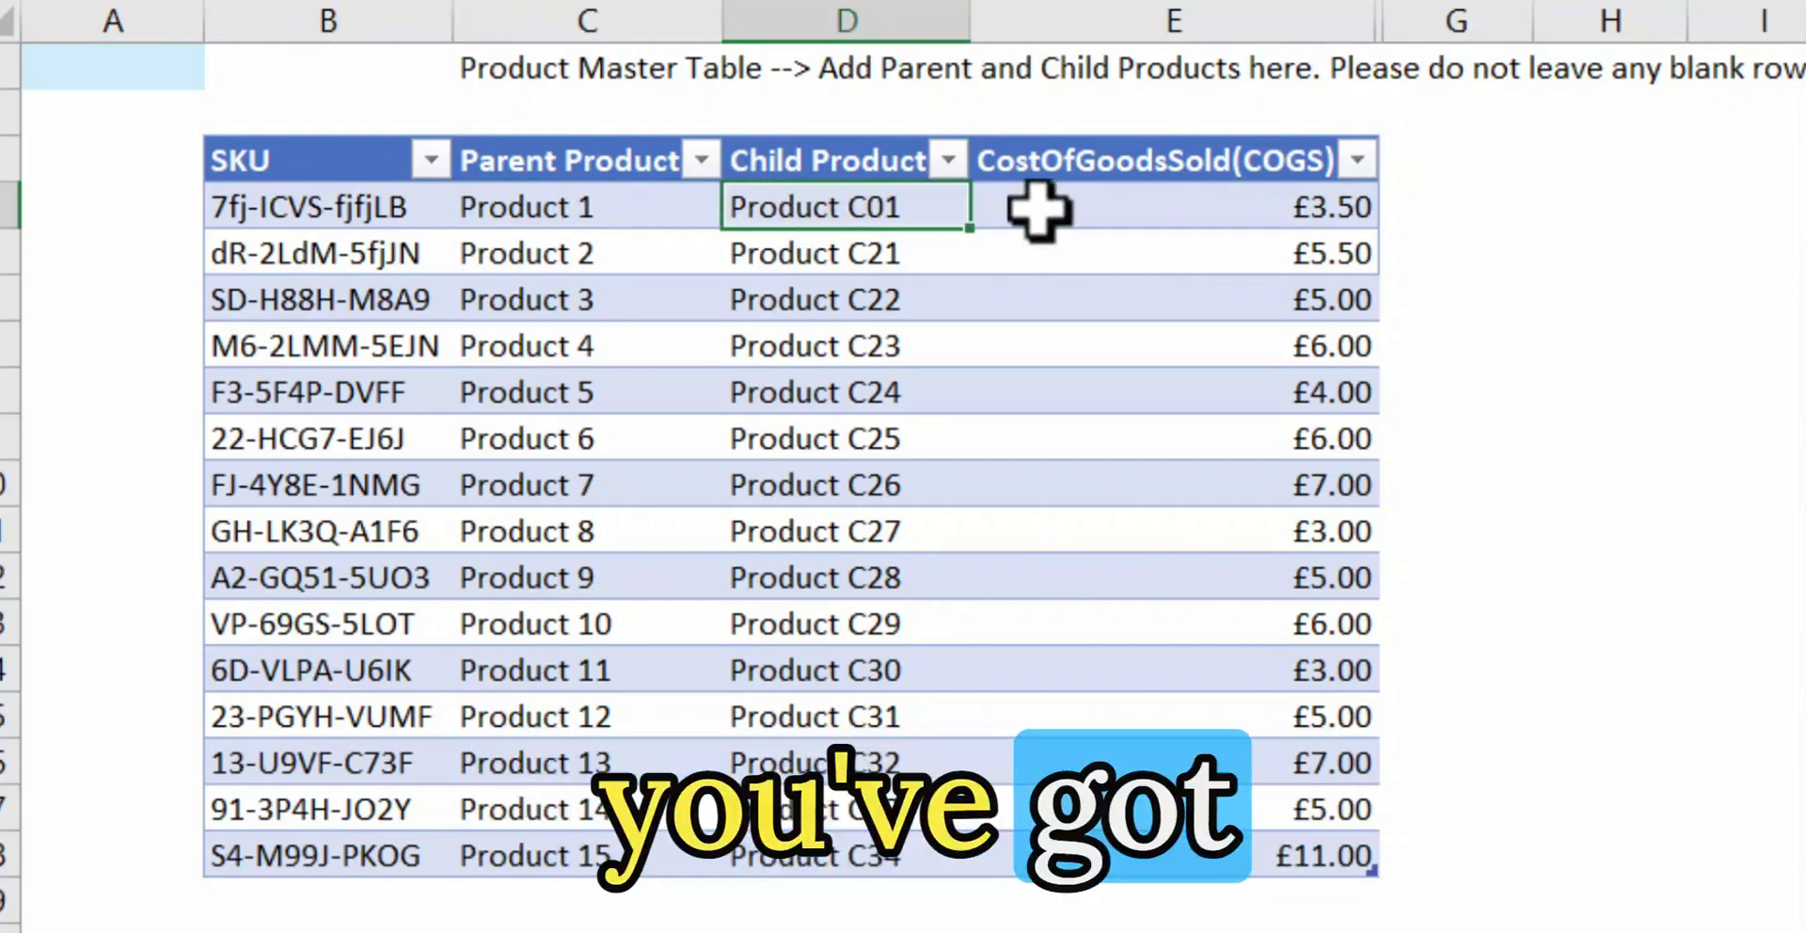
{"action": "left_click_drag", "start_coordinate": [1259, 209], "coordinate": [1250, 861]}
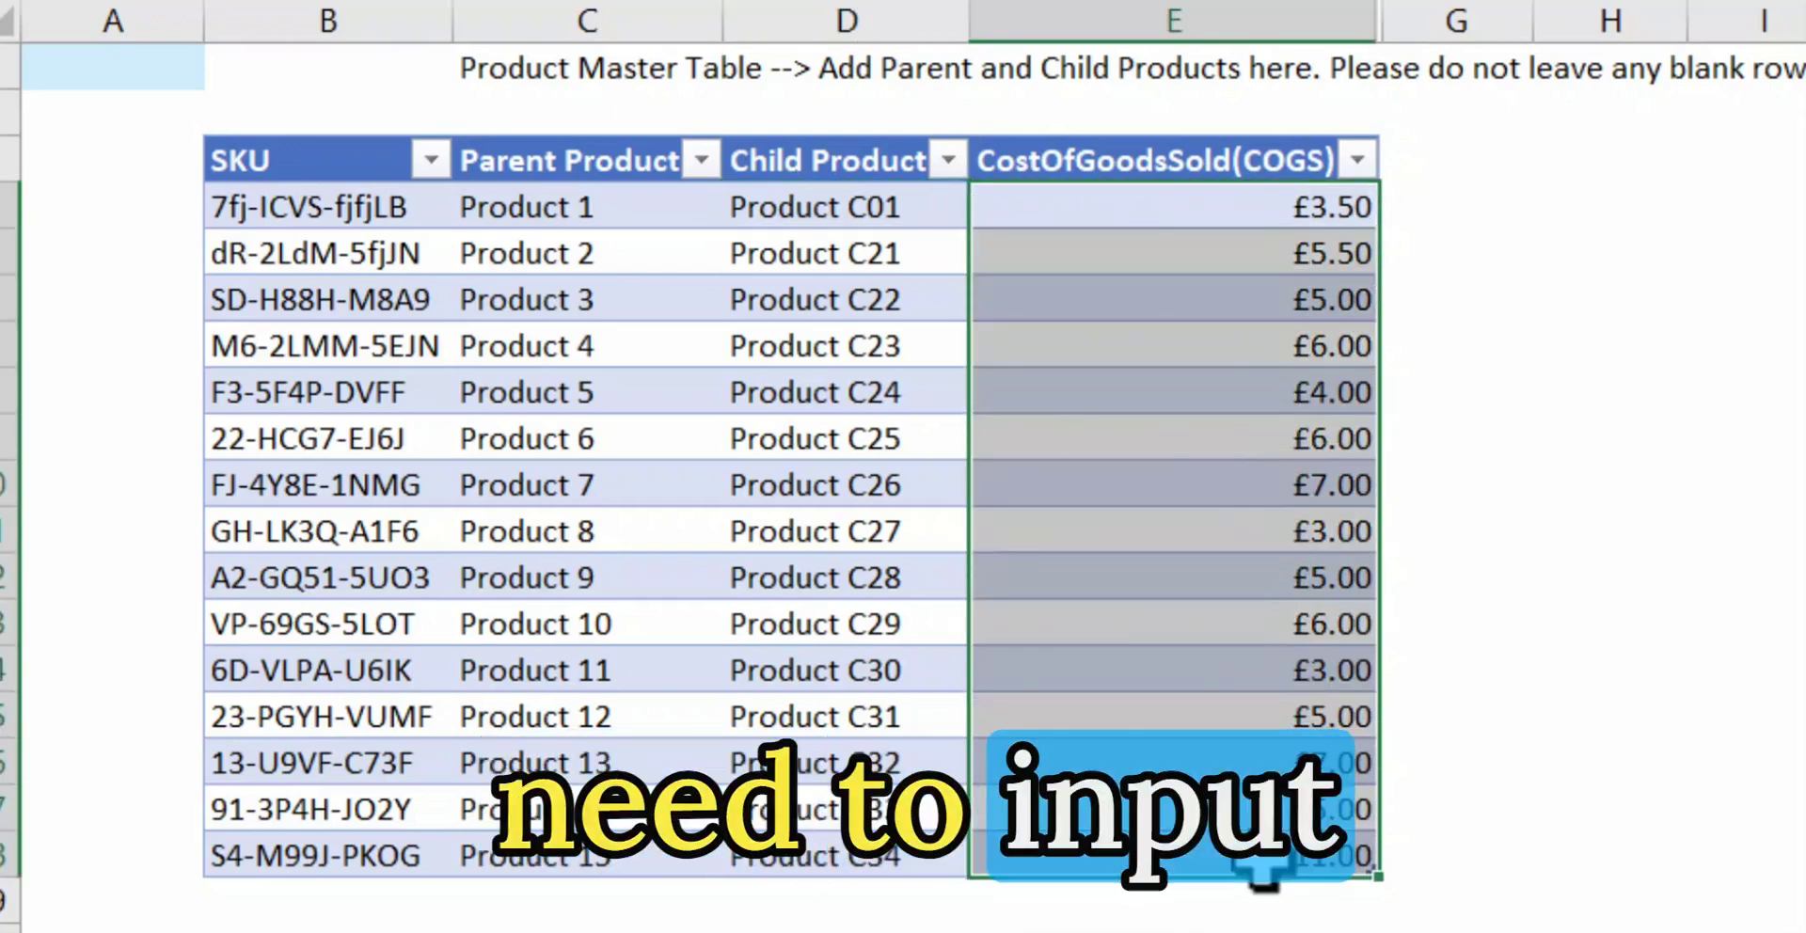
{"action": "left_click", "coordinate": [1144, 193]}
{"action": "left_click_drag", "start_coordinate": [1144, 193], "coordinate": [1164, 858]}
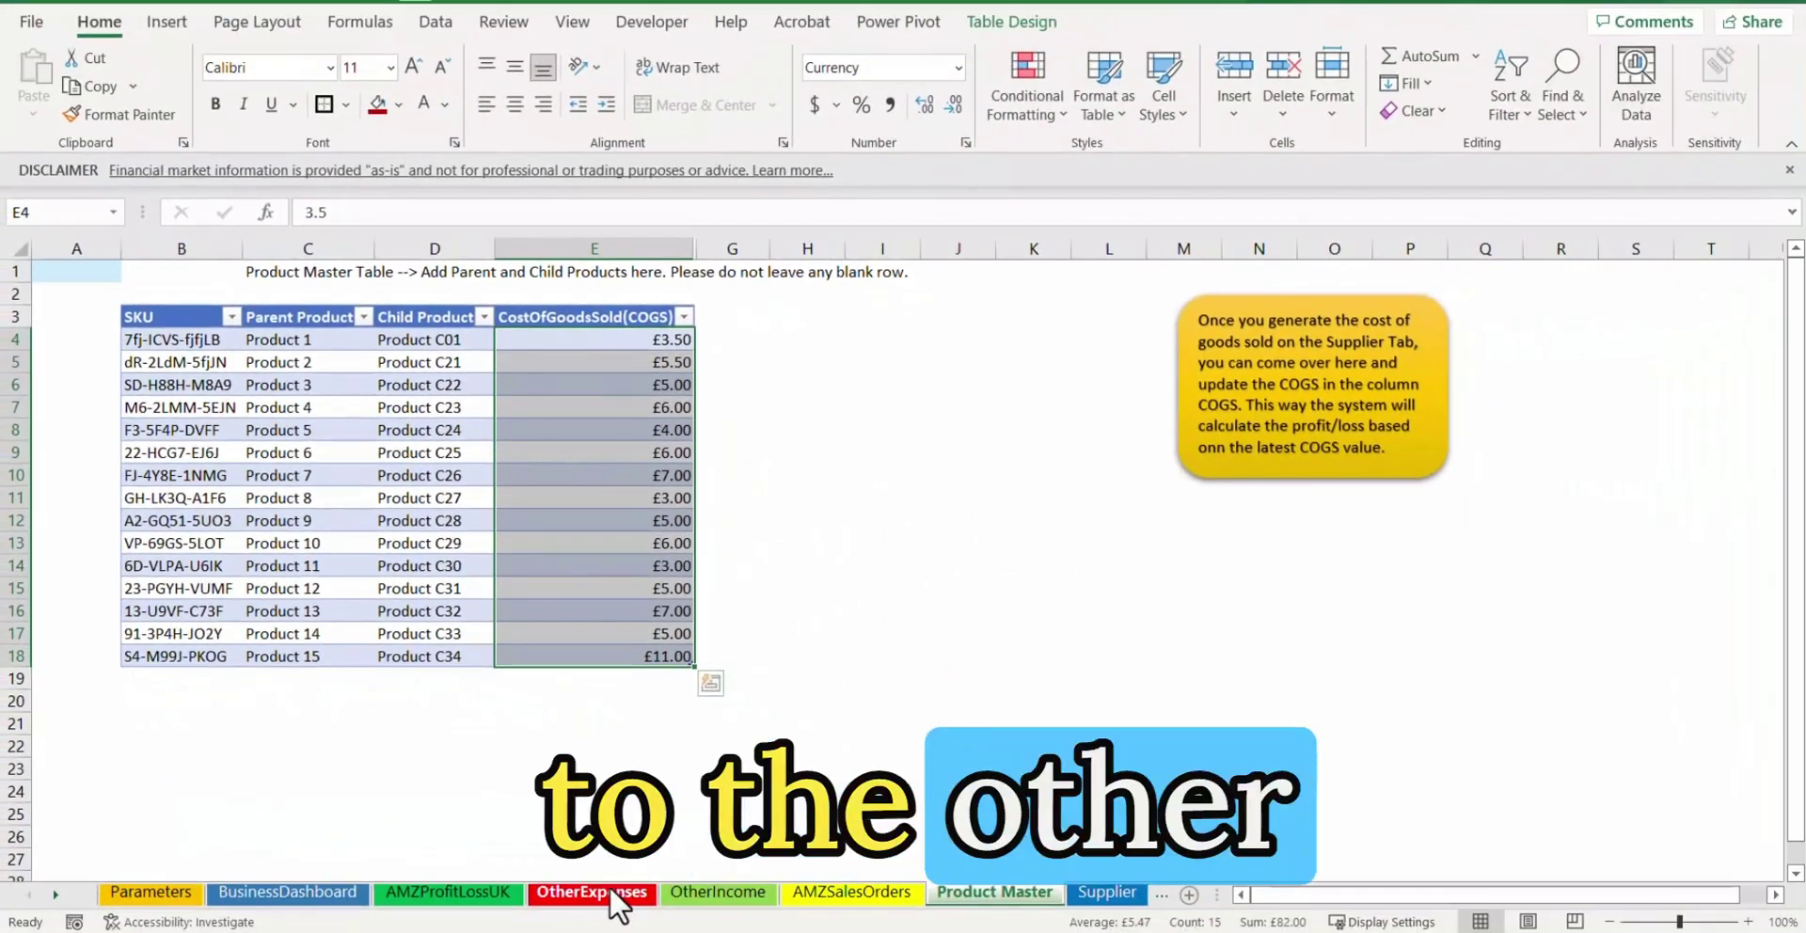
On OtherExpenses, add New Category to the end of the Expense Category list
{"action": "left_click", "coordinate": [613, 894]}
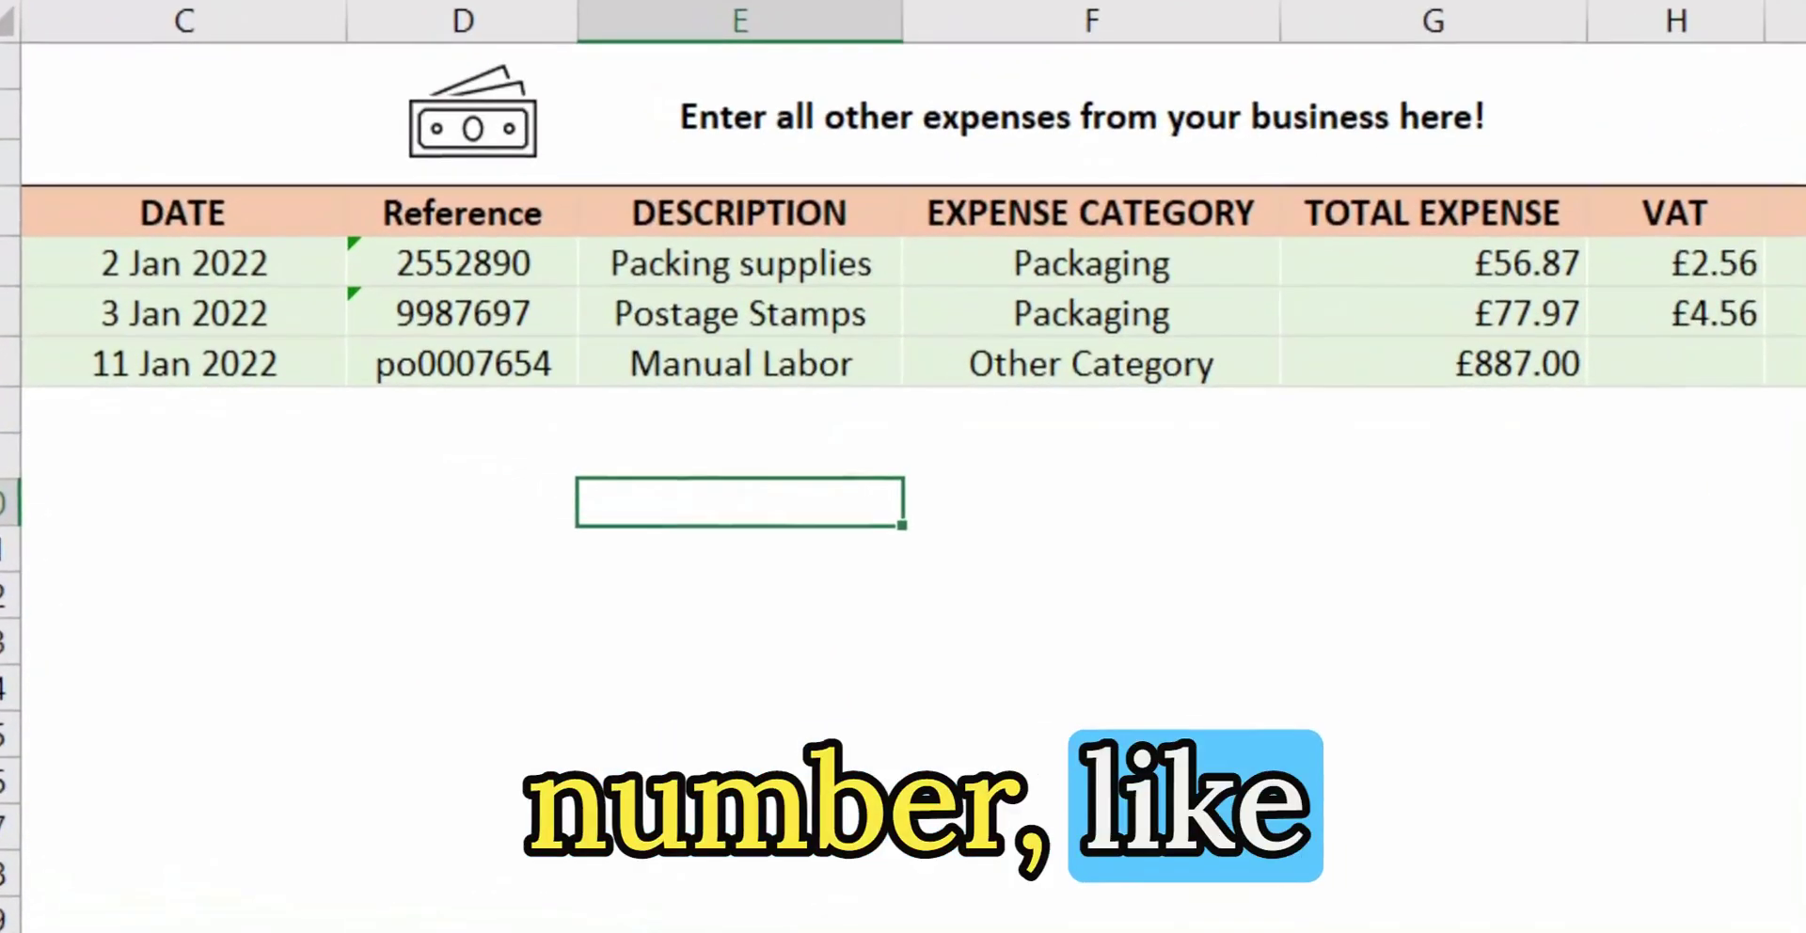
{"action": "left_click_drag", "start_coordinate": [752, 271], "coordinate": [734, 355]}
{"action": "left_click", "coordinate": [1088, 263]}
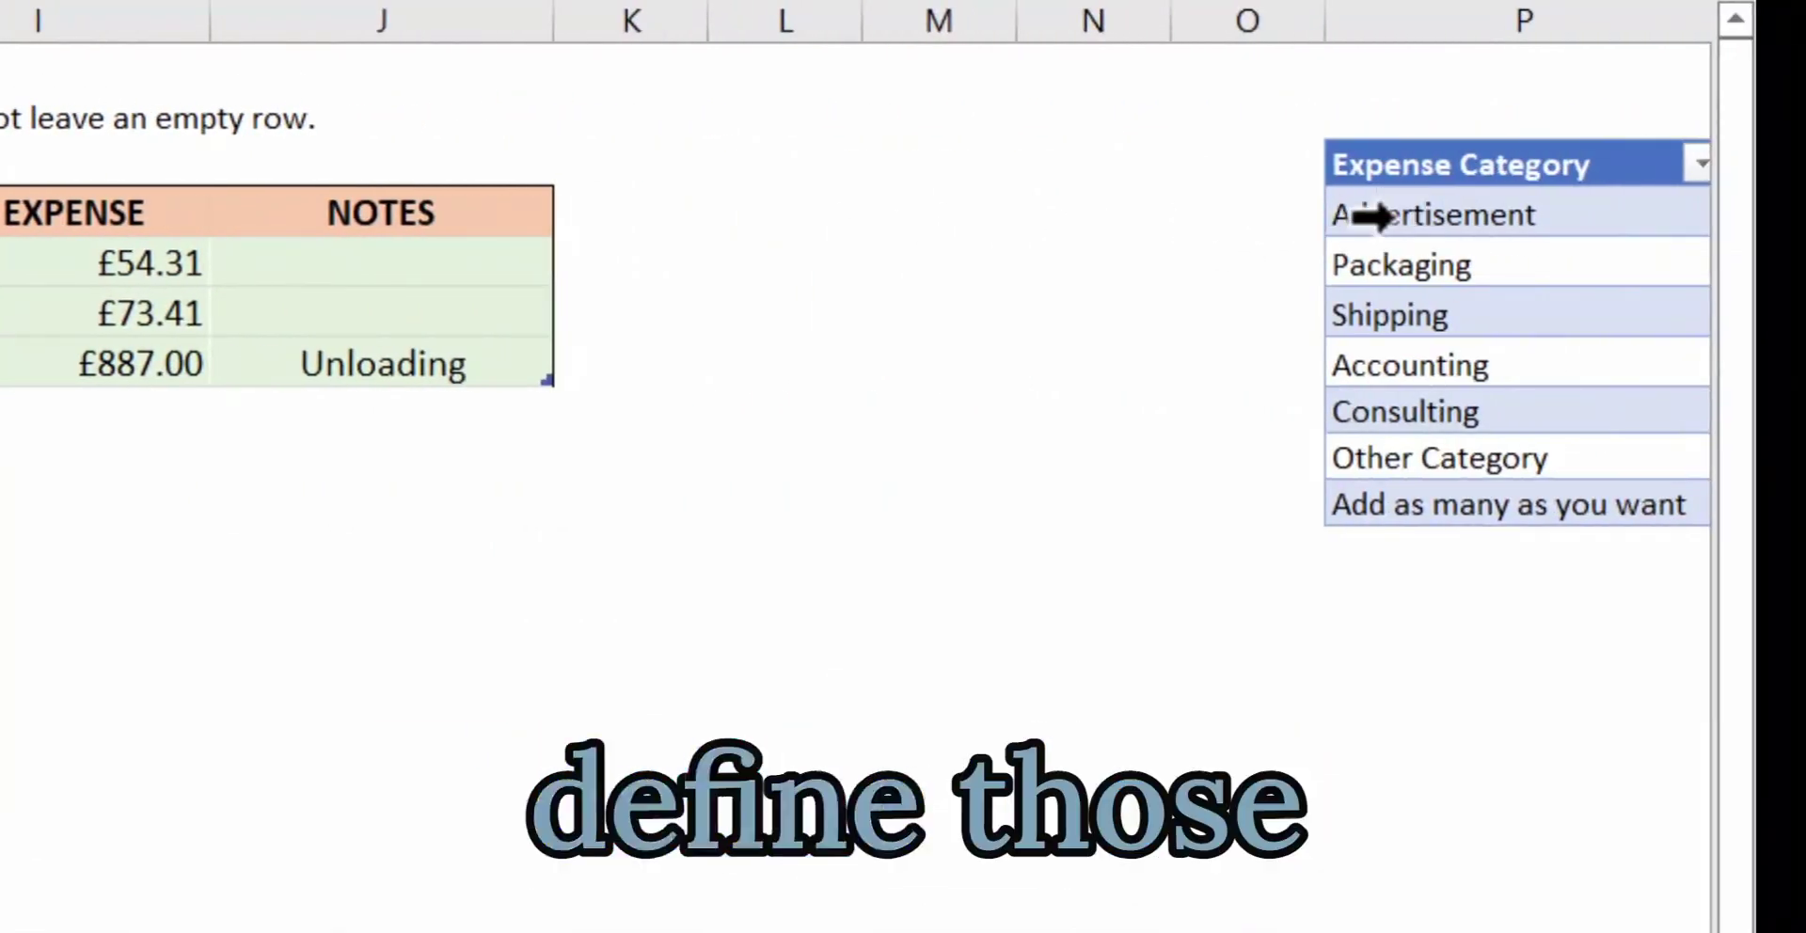
{"action": "scroll", "coordinate": [856, 376], "scroll_direction": "right", "scroll_amount": 3}
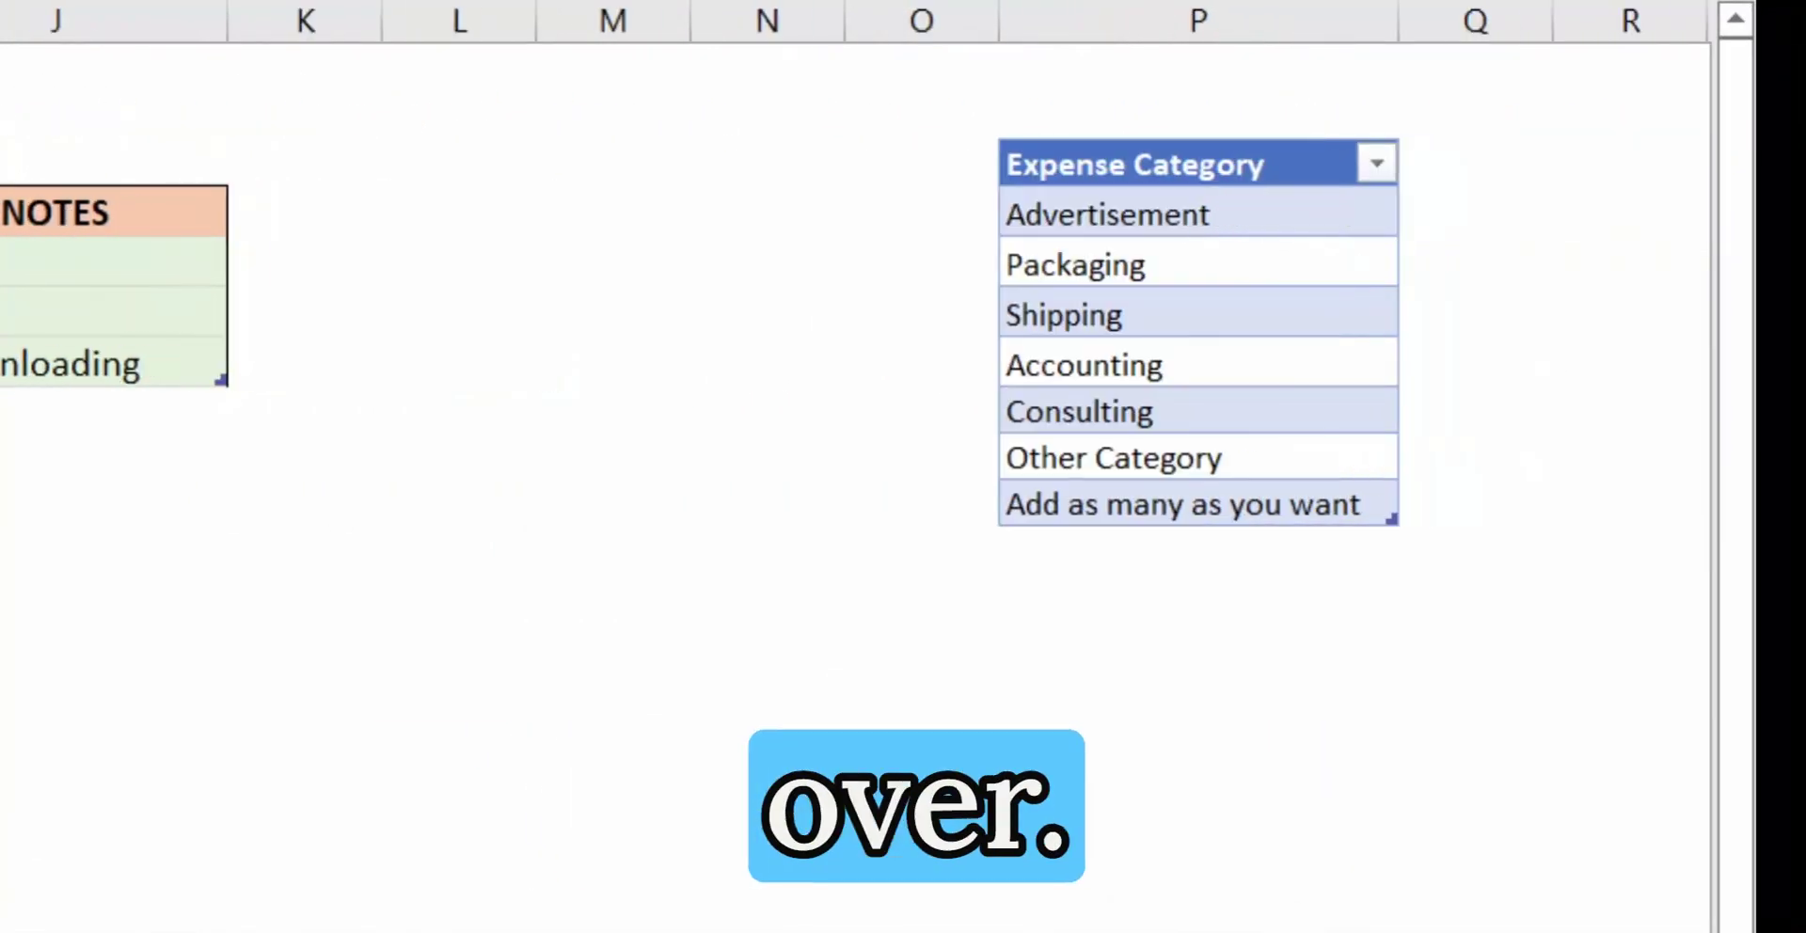
{"action": "left_click", "coordinate": [1110, 550]}
{"action": "left_click", "coordinate": [1081, 512]}
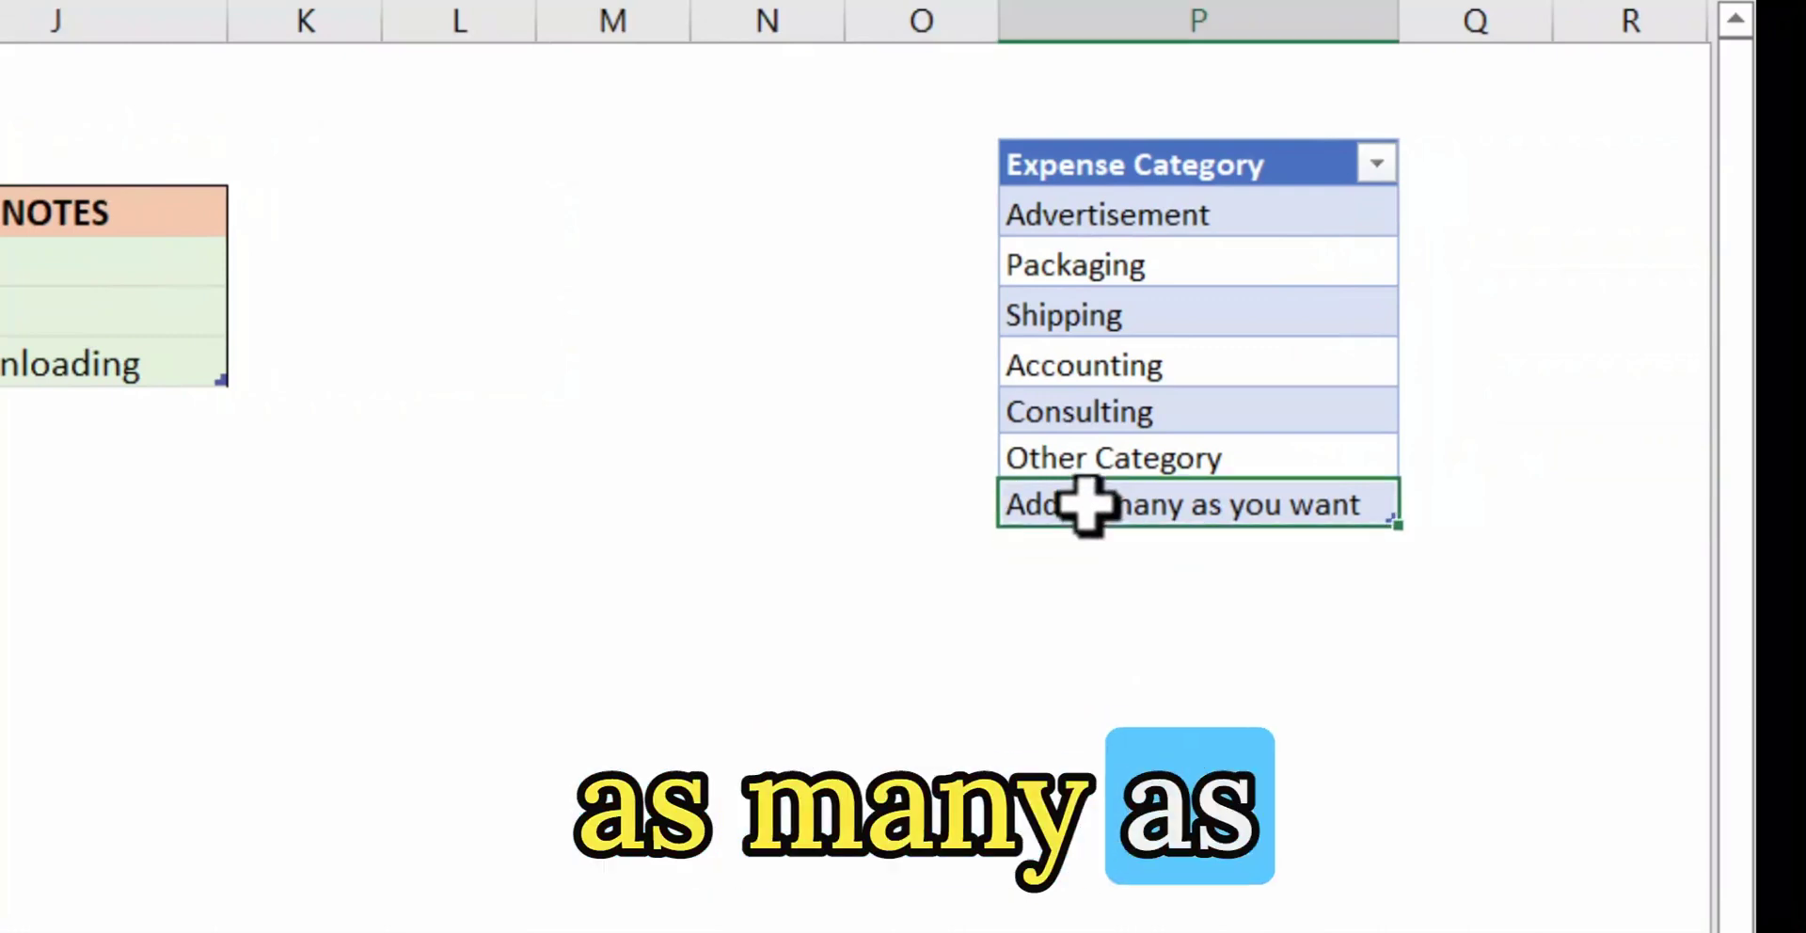
{"action": "left_click", "coordinate": [1060, 564]}
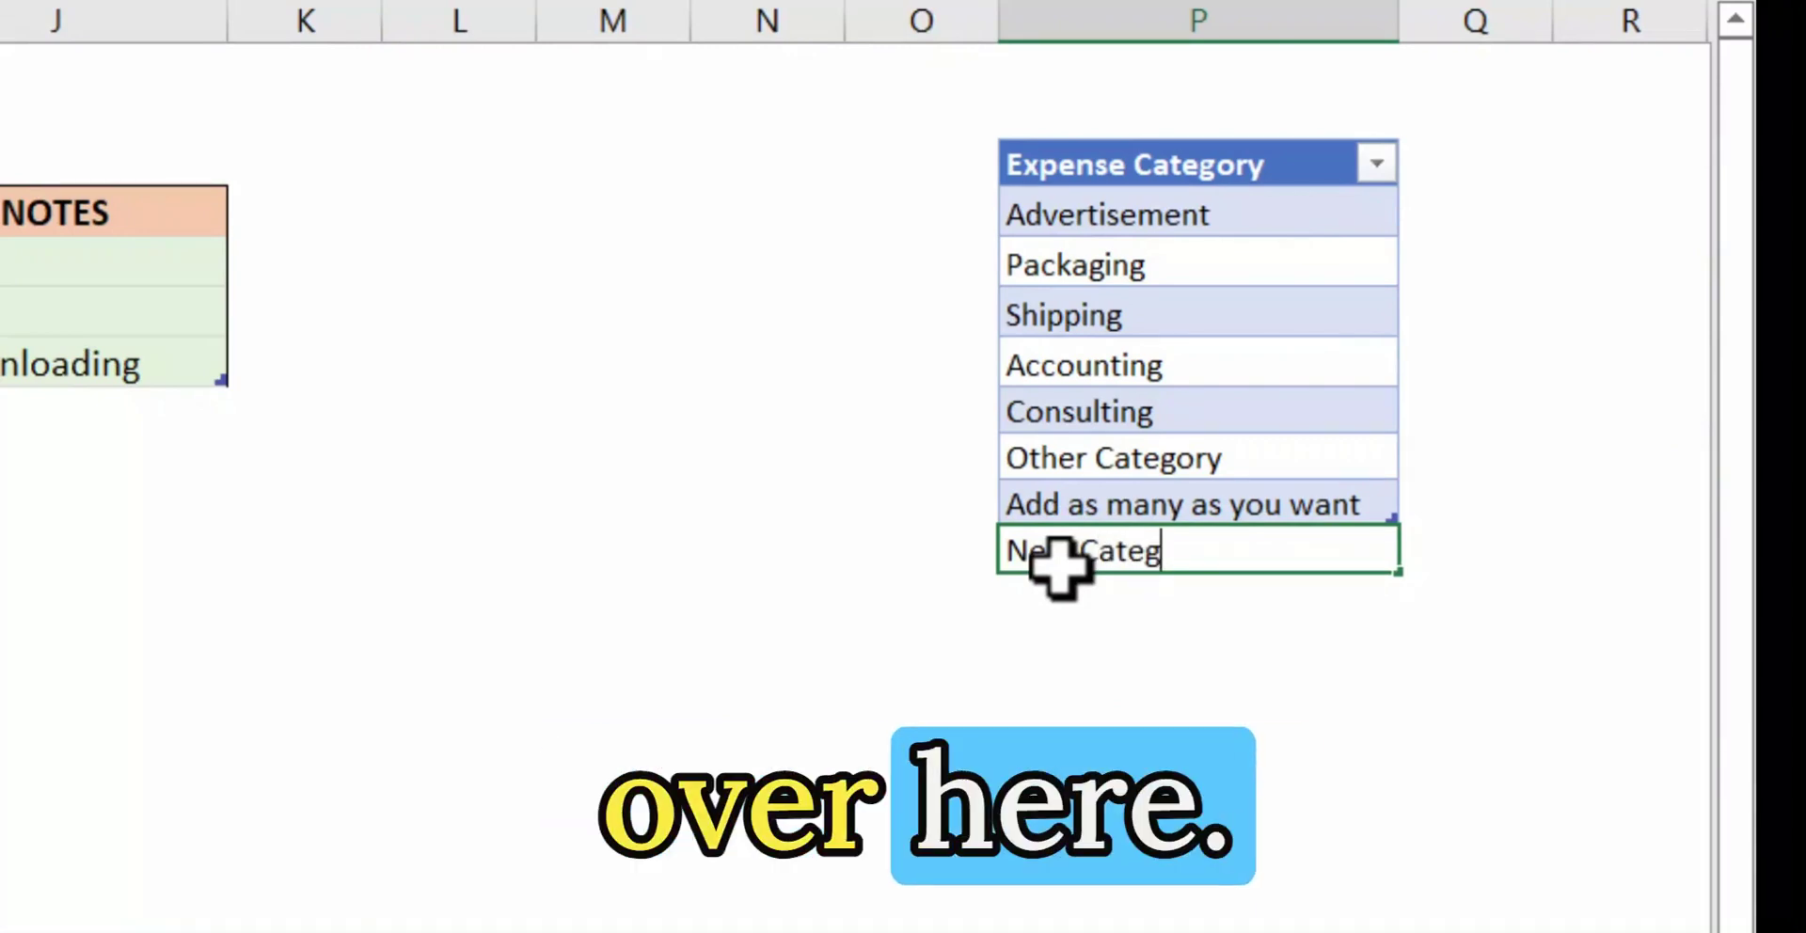
{"action": "key", "text": "Return"}
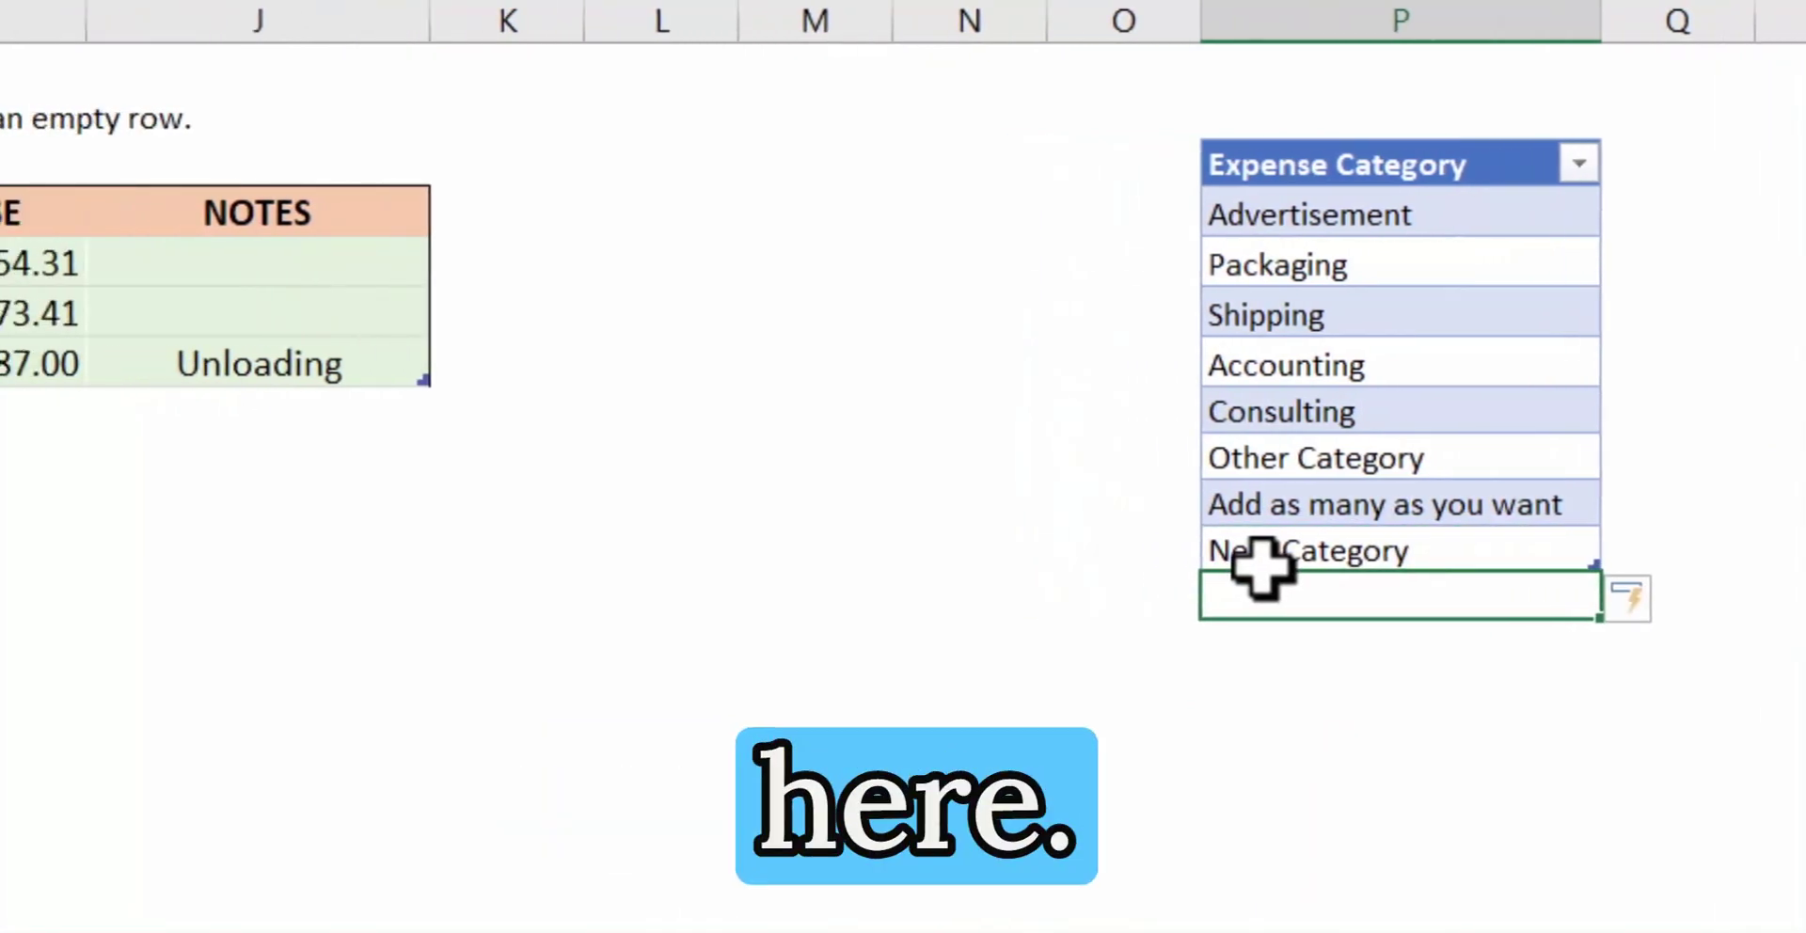
Change the £887.00 Manual Labor expense's category to New Category
{"action": "left_click", "coordinate": [189, 362]}
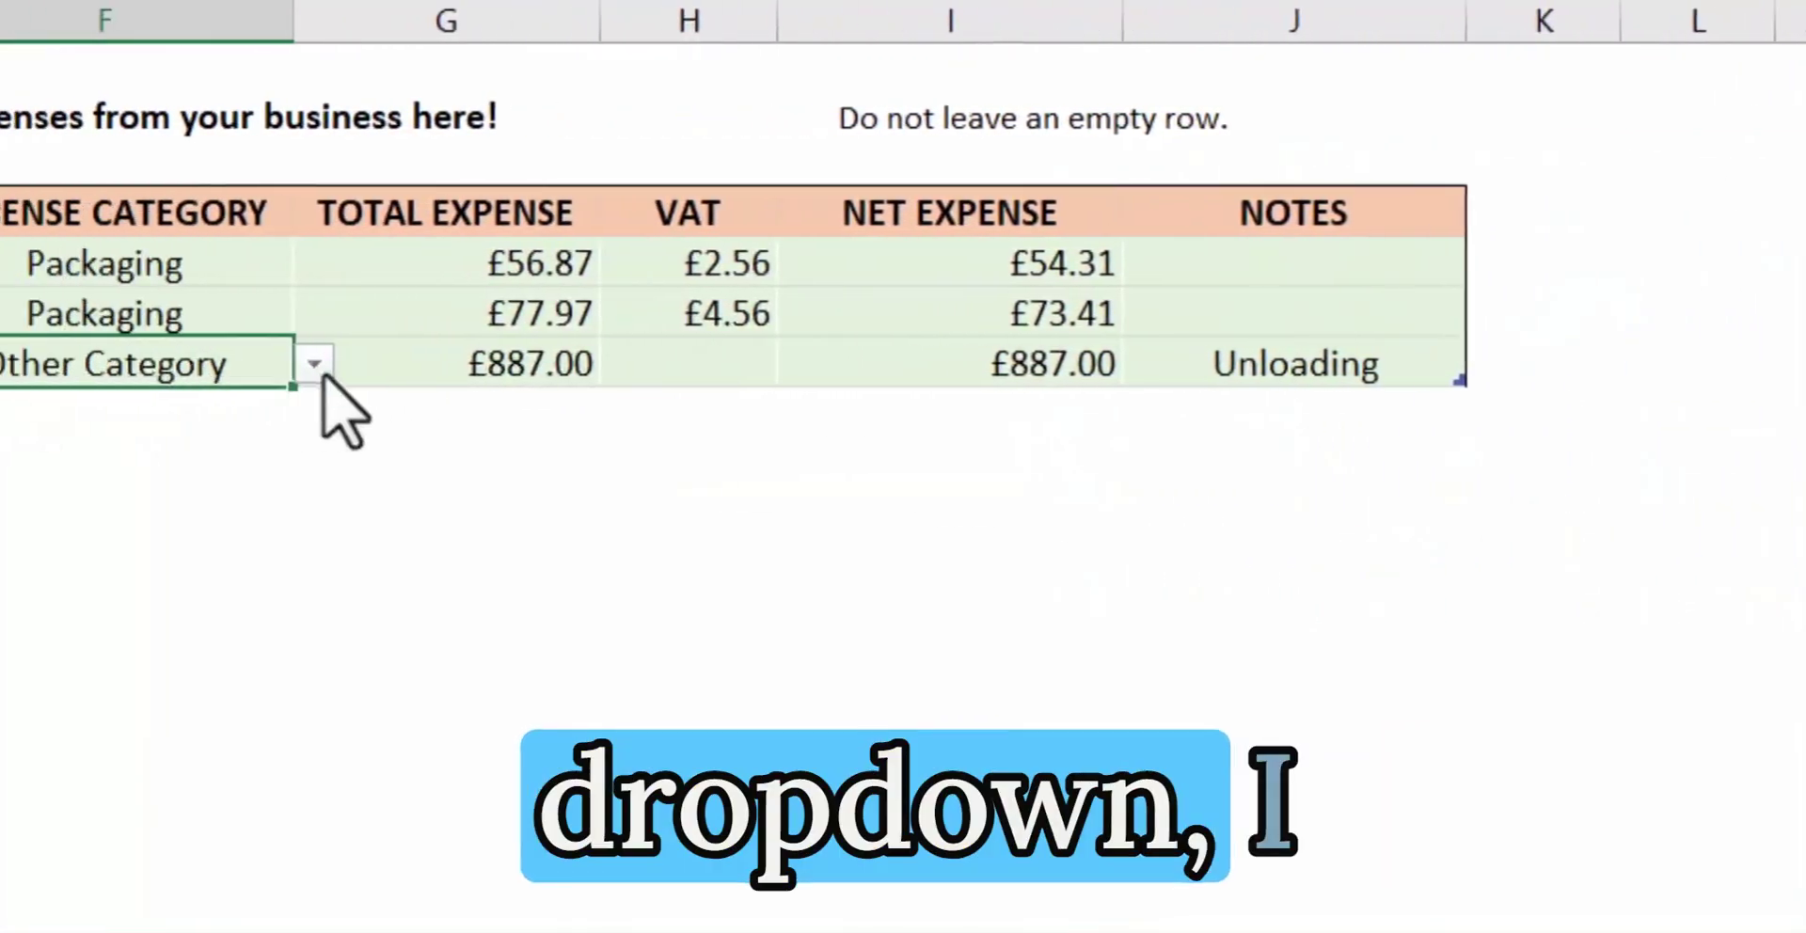
{"action": "left_click", "coordinate": [316, 365]}
{"action": "left_click", "coordinate": [299, 638]}
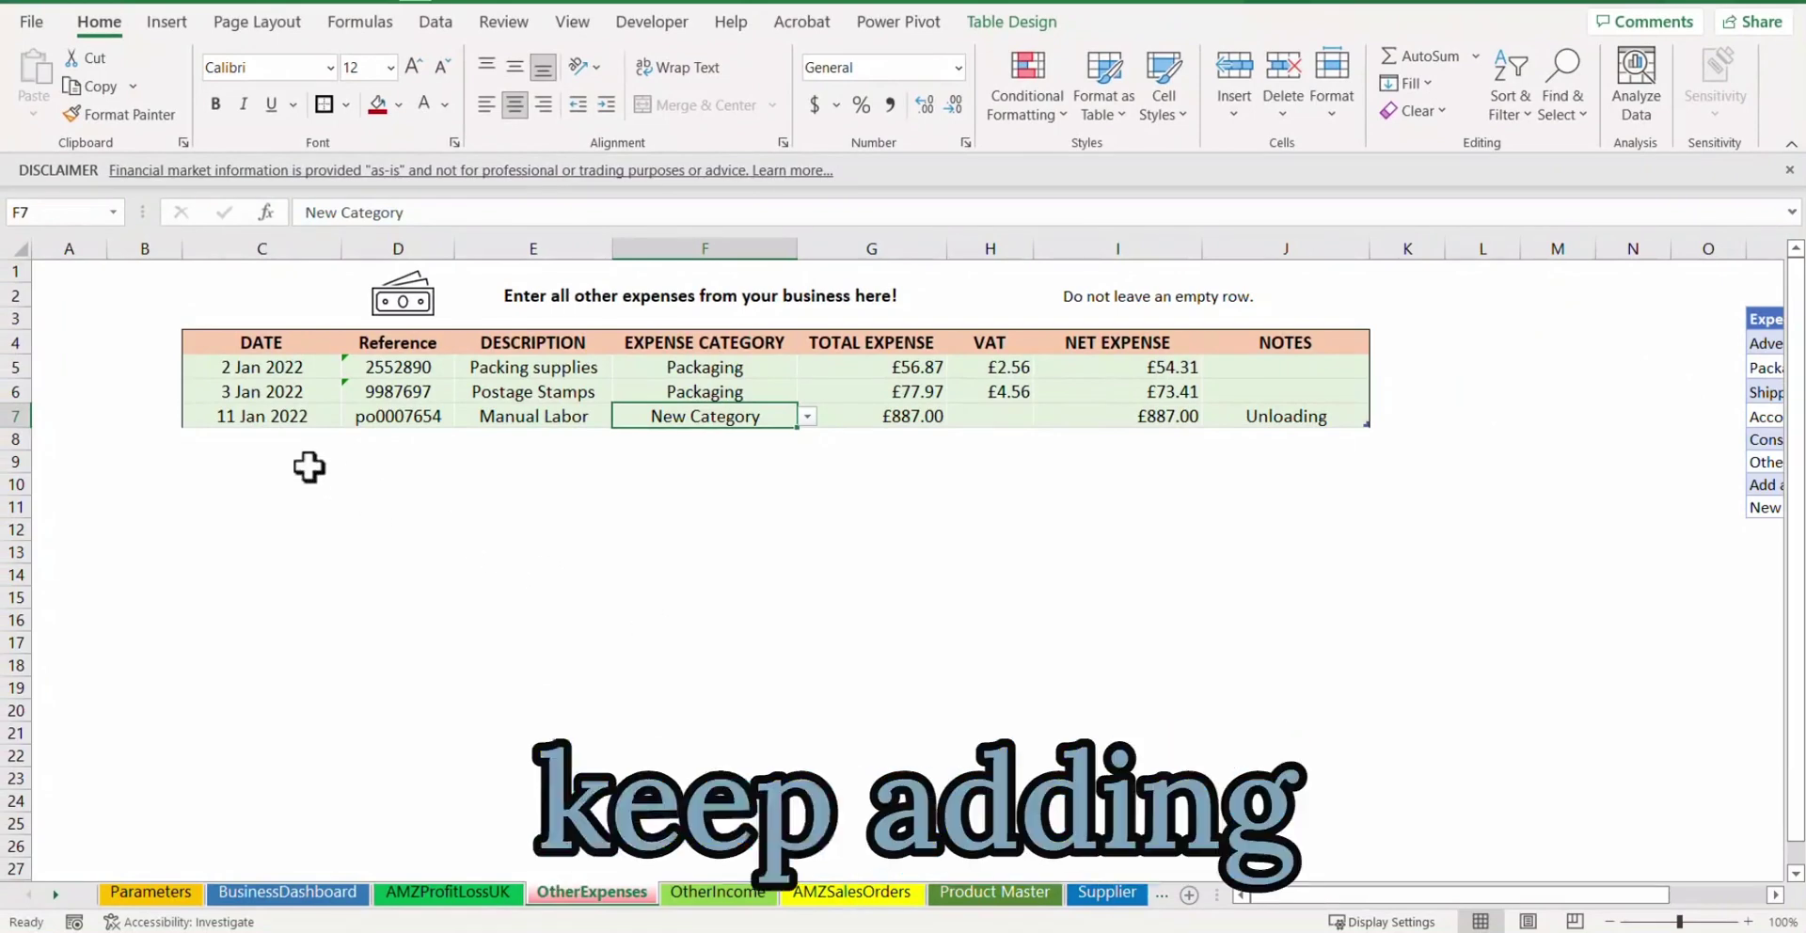
{"action": "left_click", "coordinate": [265, 404]}
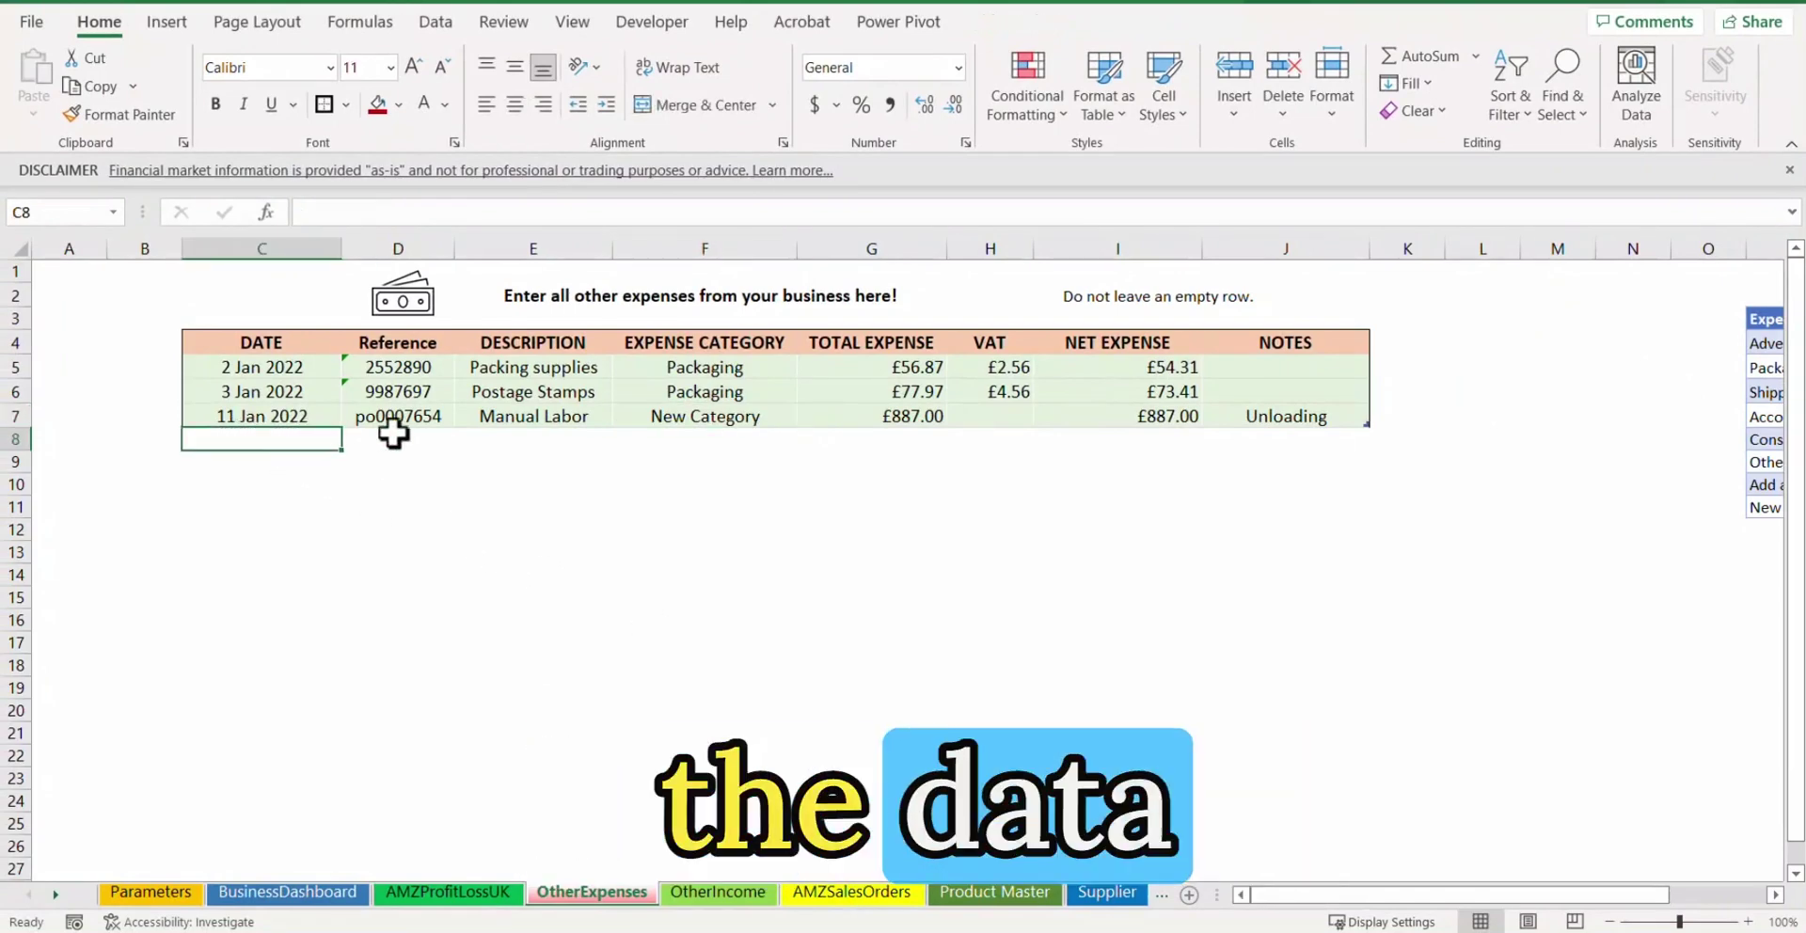
{"action": "left_click", "coordinate": [570, 439]}
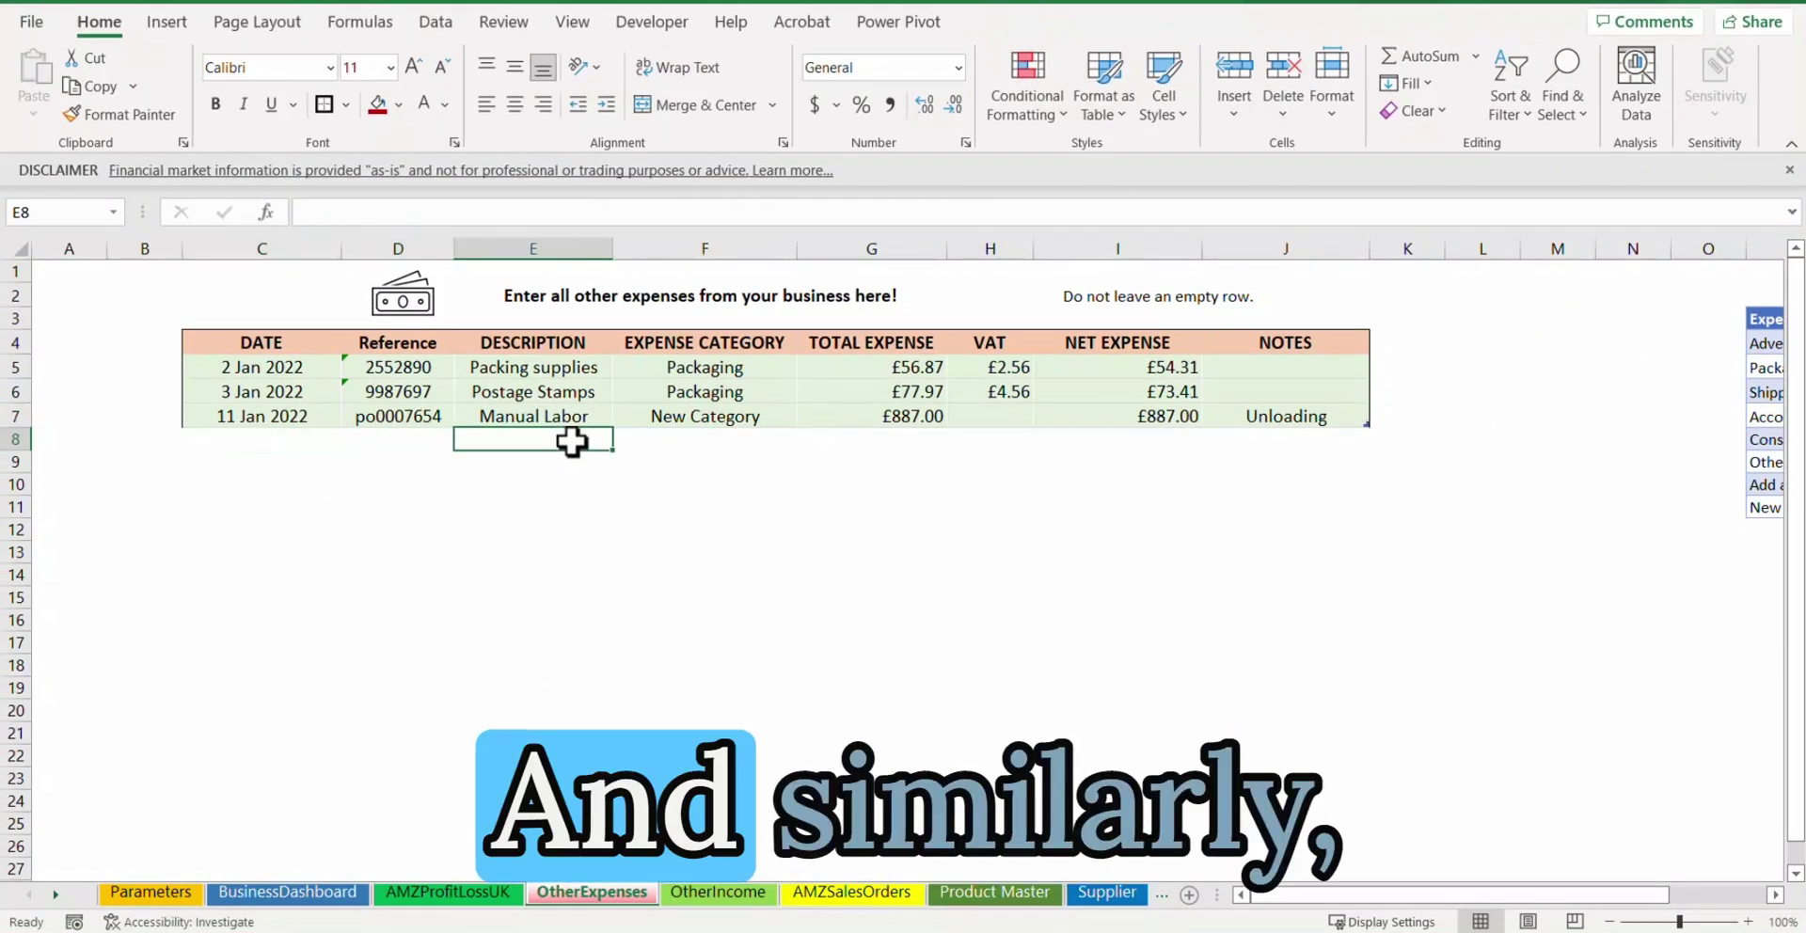
Review the OtherIncome entries and Local Market's income stream choices, then return to BusinessDashboard
{"action": "left_click", "coordinate": [728, 889]}
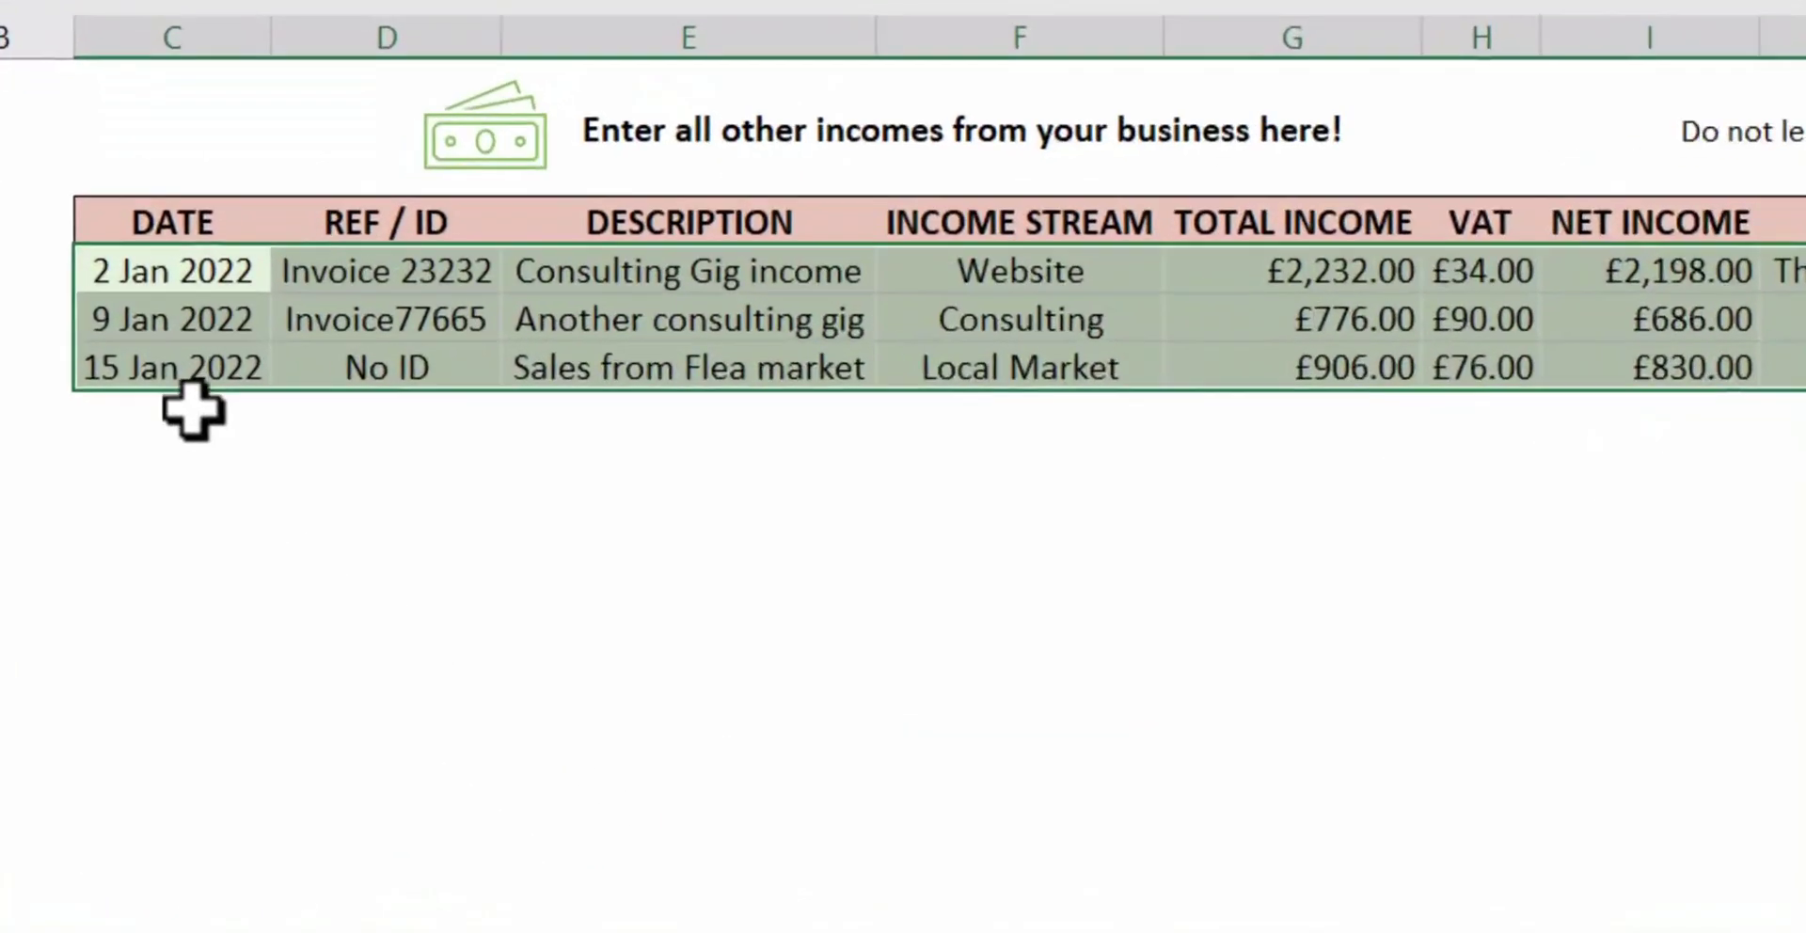
{"action": "left_click", "coordinate": [164, 436]}
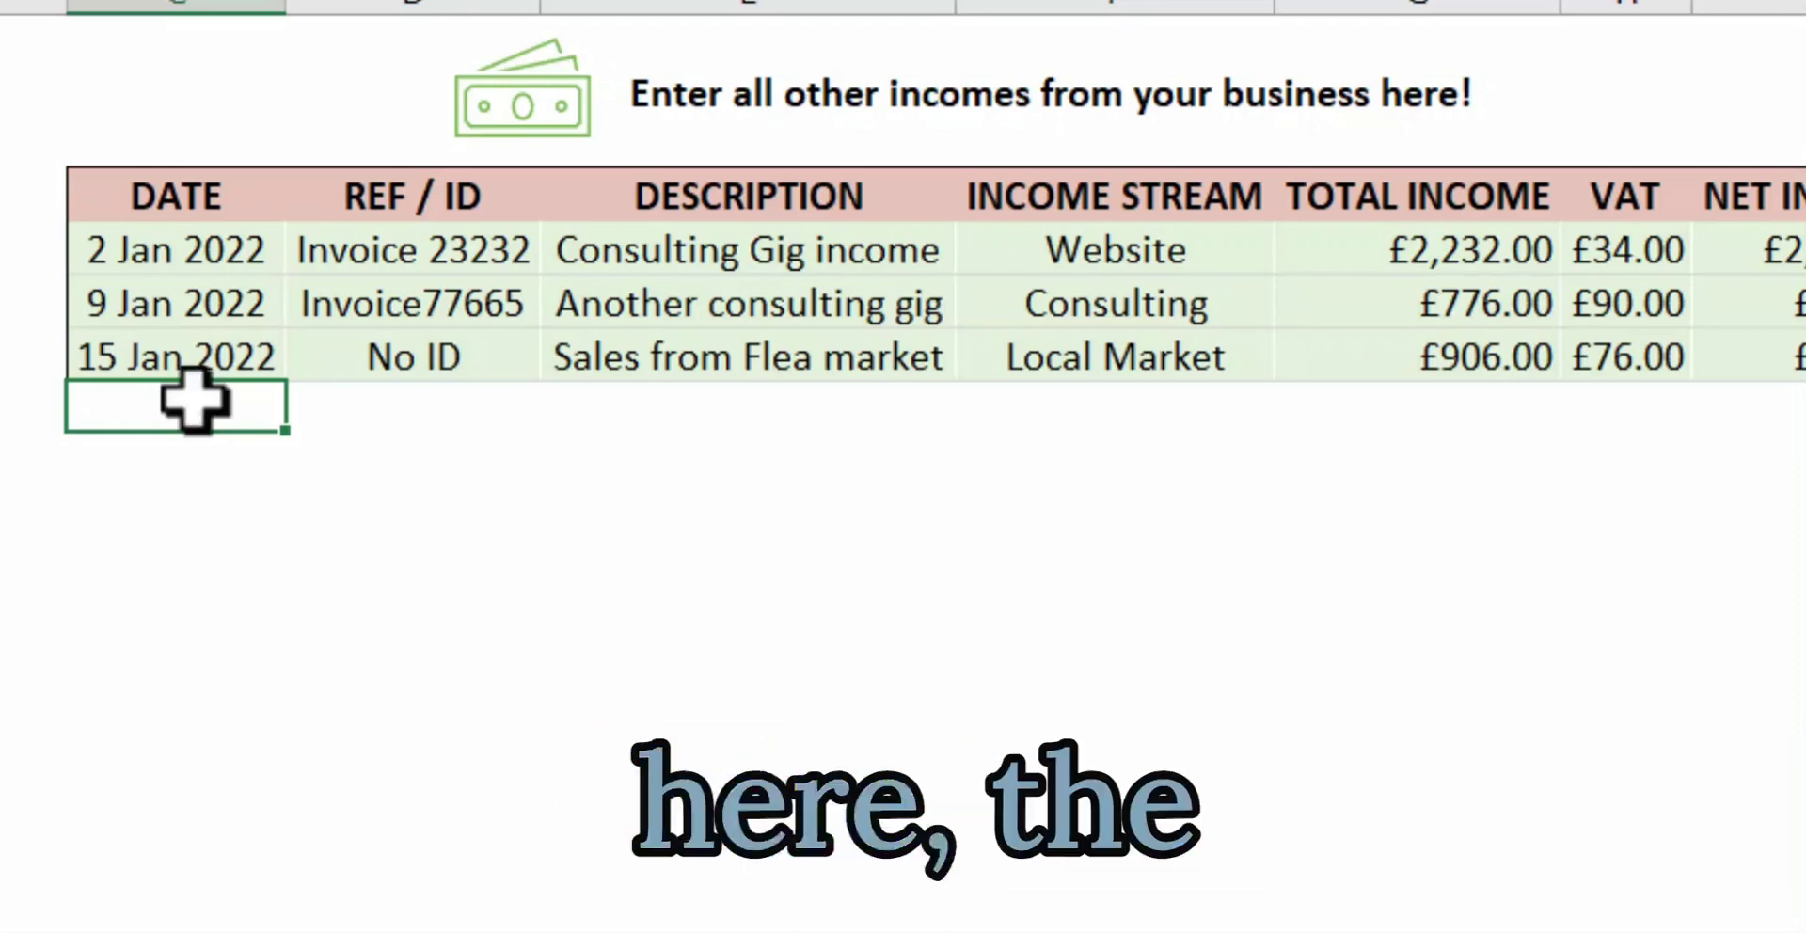
{"action": "left_click", "coordinate": [1136, 355]}
{"action": "left_click", "coordinate": [1295, 362]}
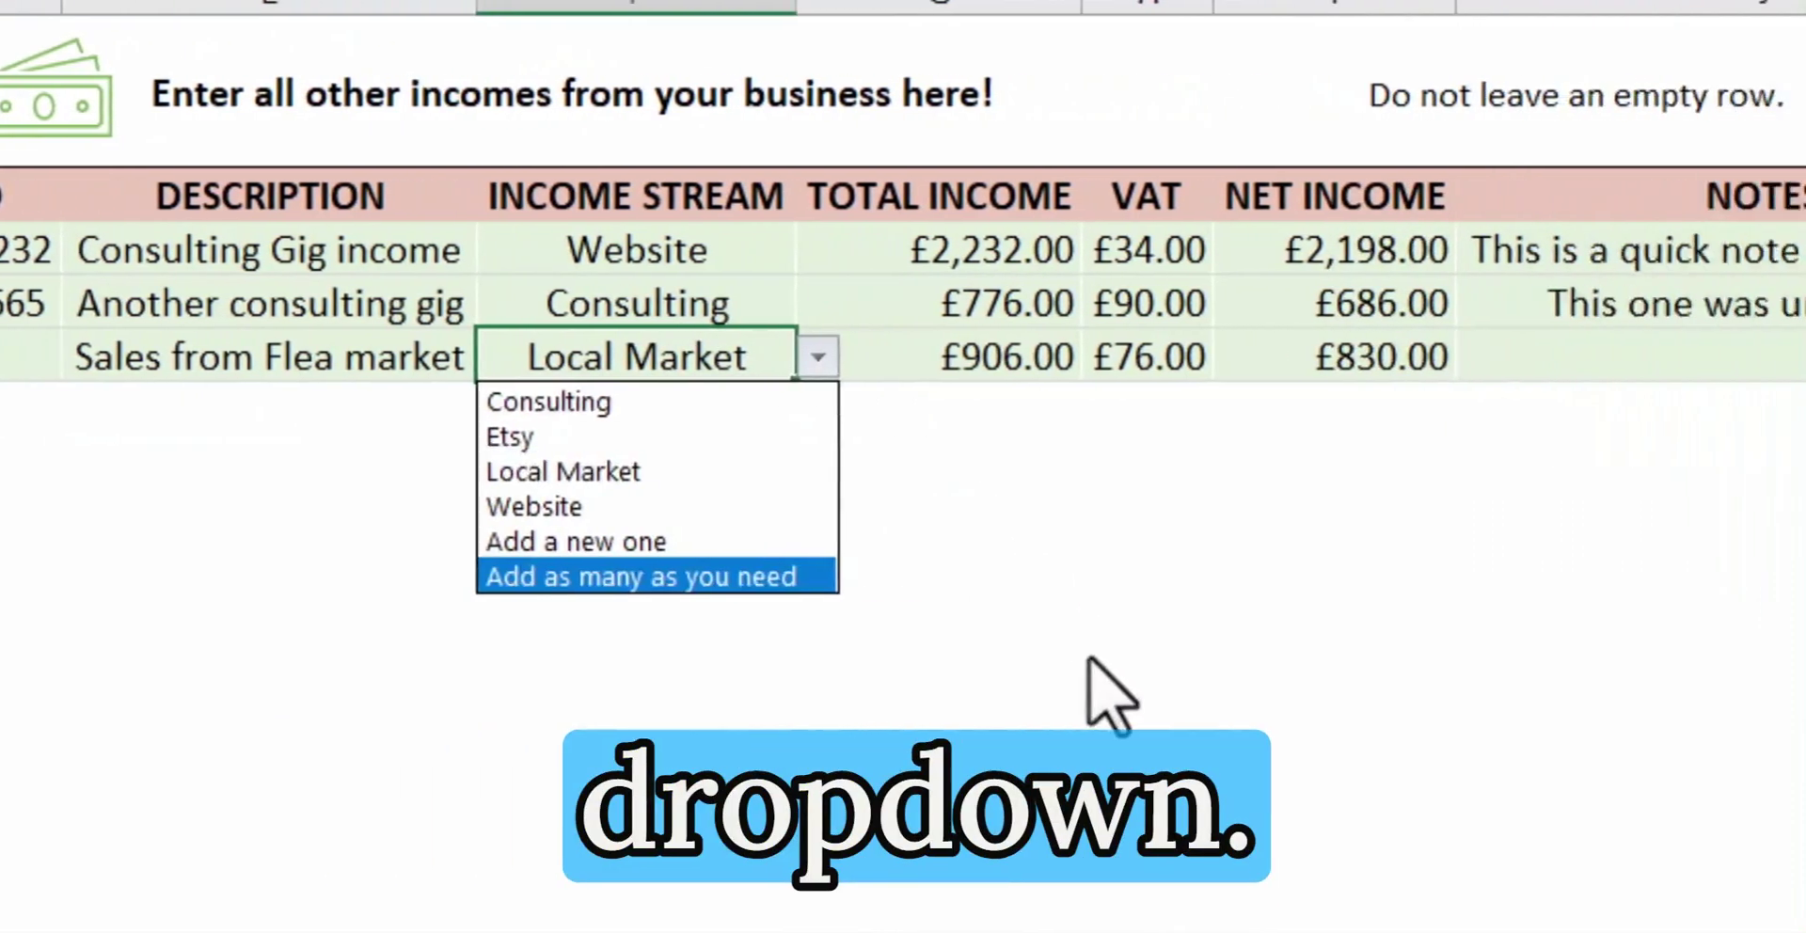
{"action": "key", "text": "Escape"}
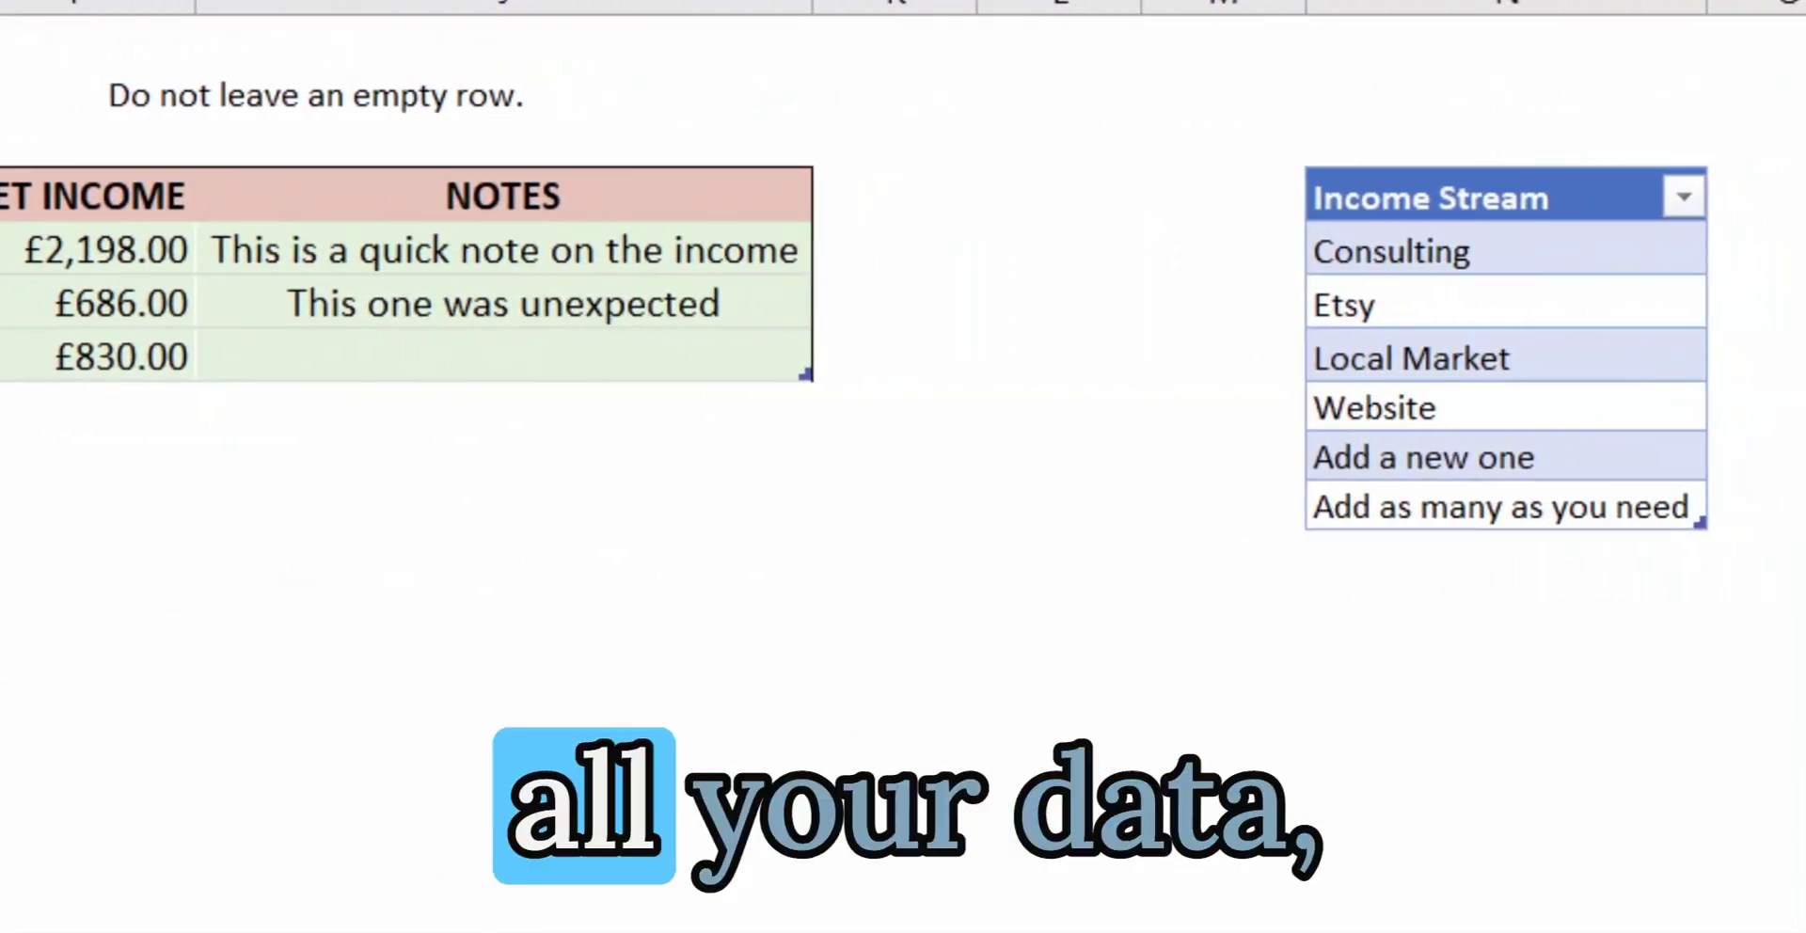
{"action": "left_click", "coordinate": [42, 404]}
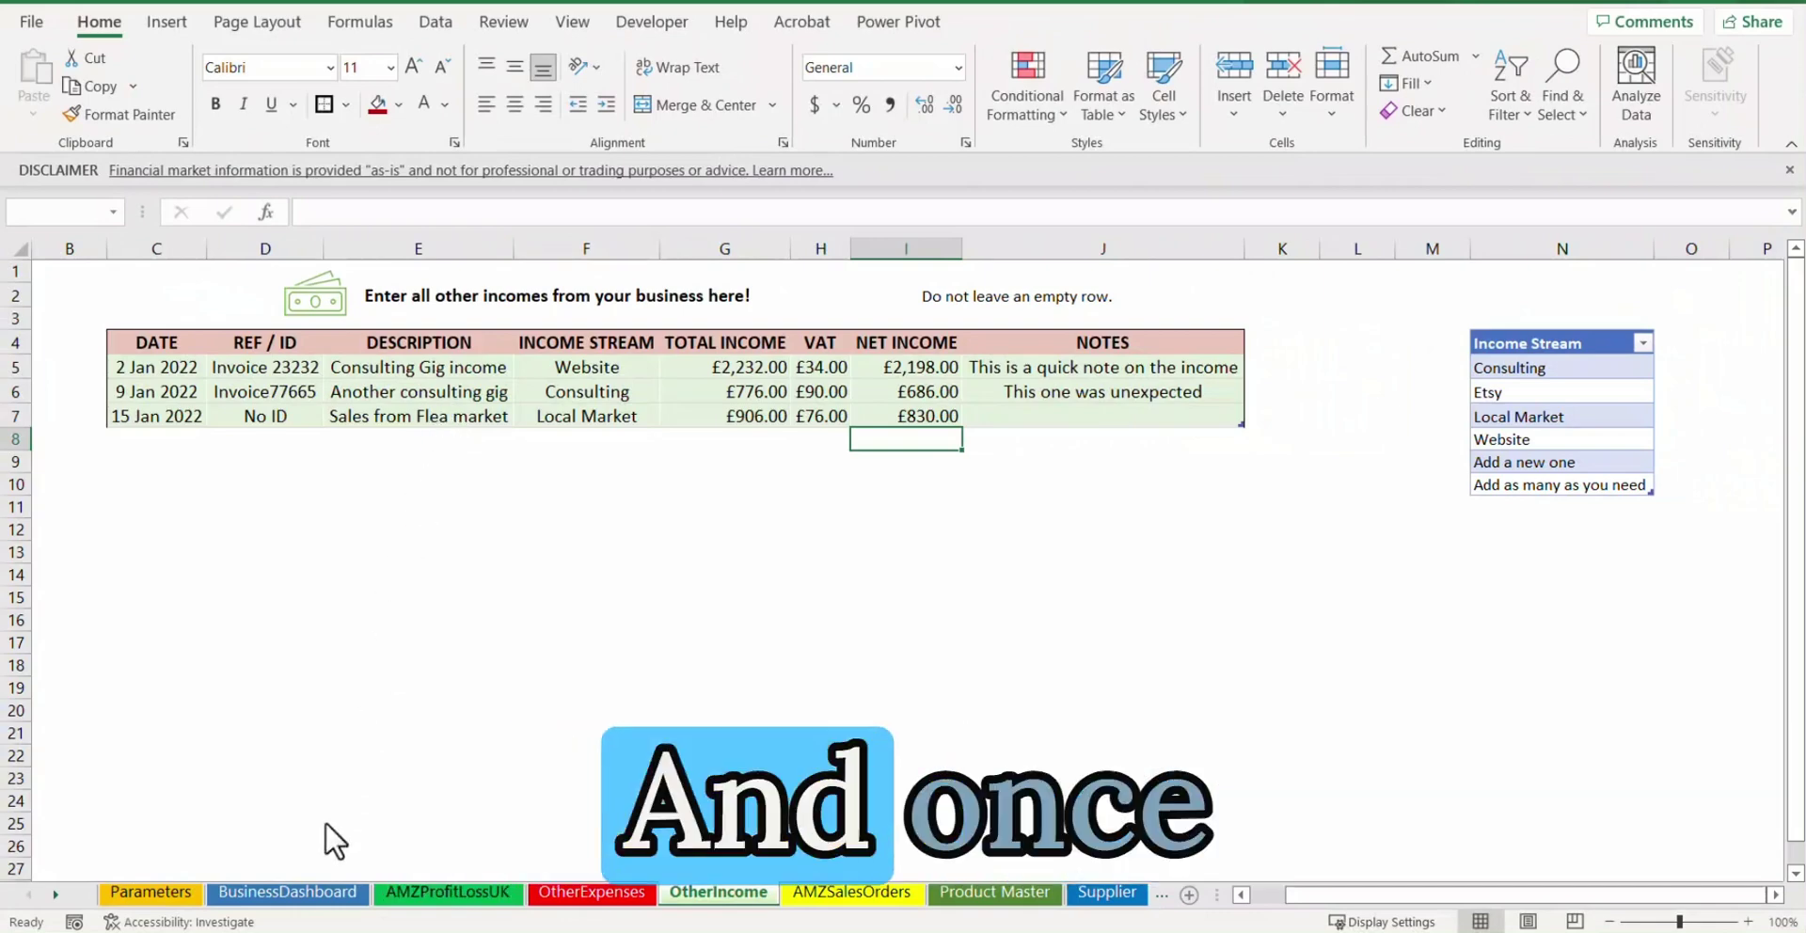
{"action": "left_click", "coordinate": [303, 891]}
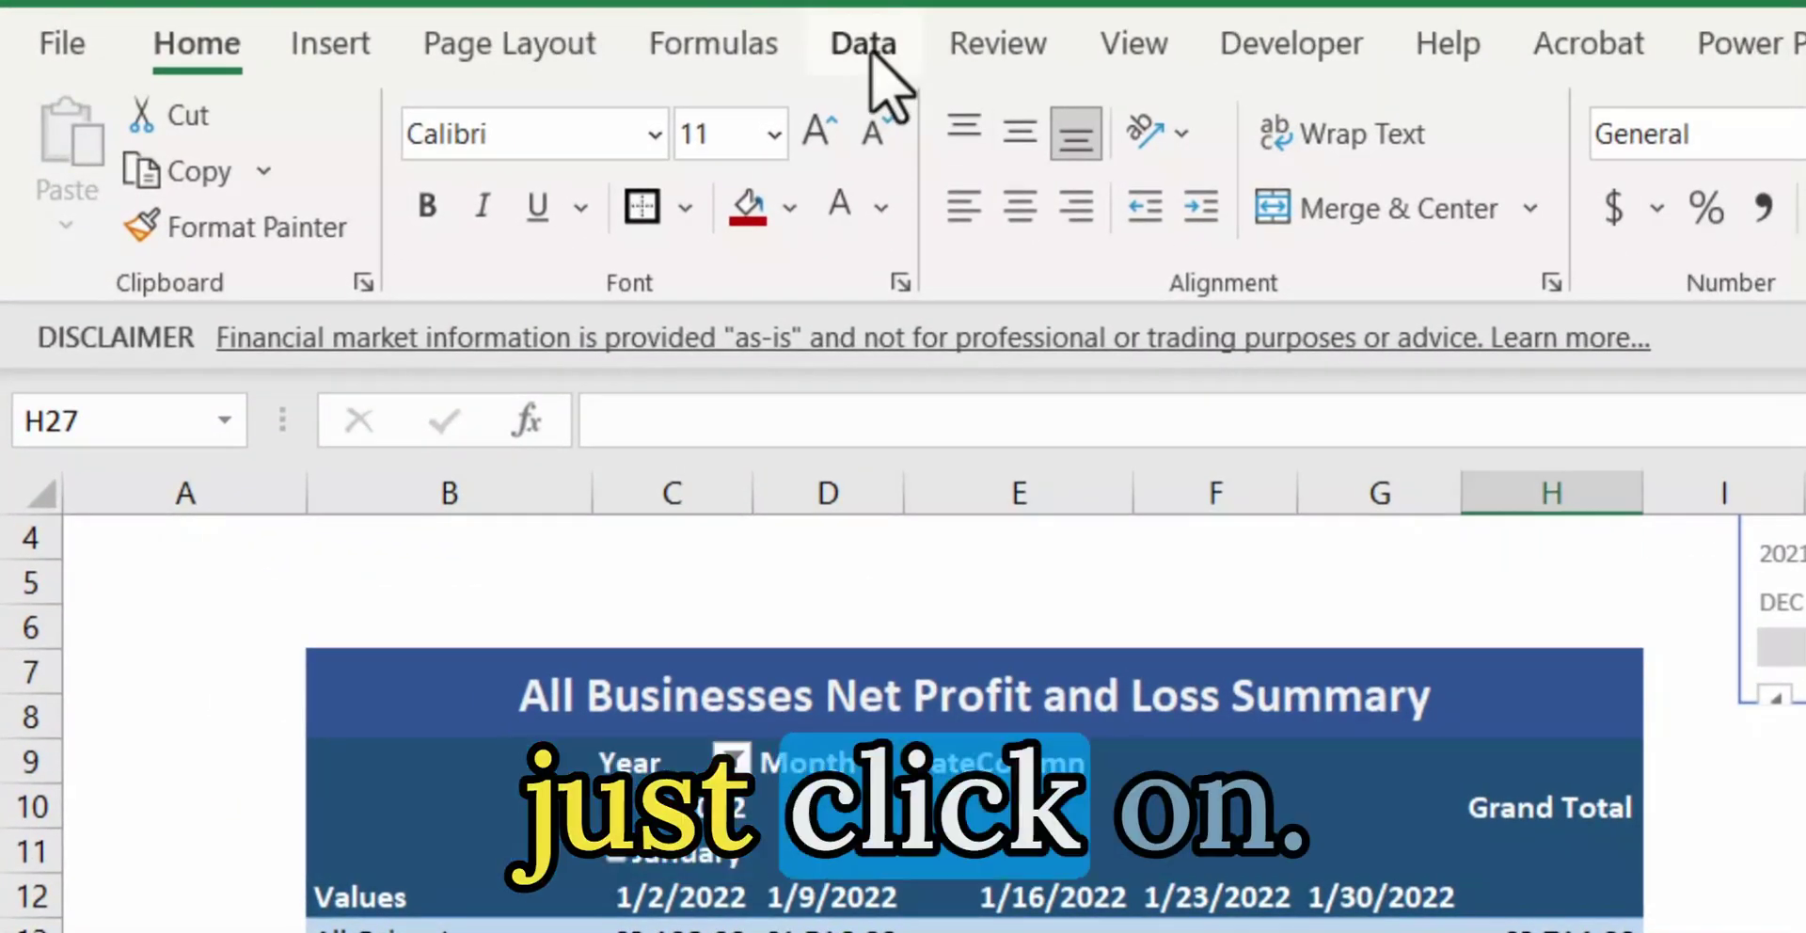
Run Refresh All from the Data ribbon to update all PivotTables and dashboard charts
{"action": "left_click", "coordinate": [883, 57]}
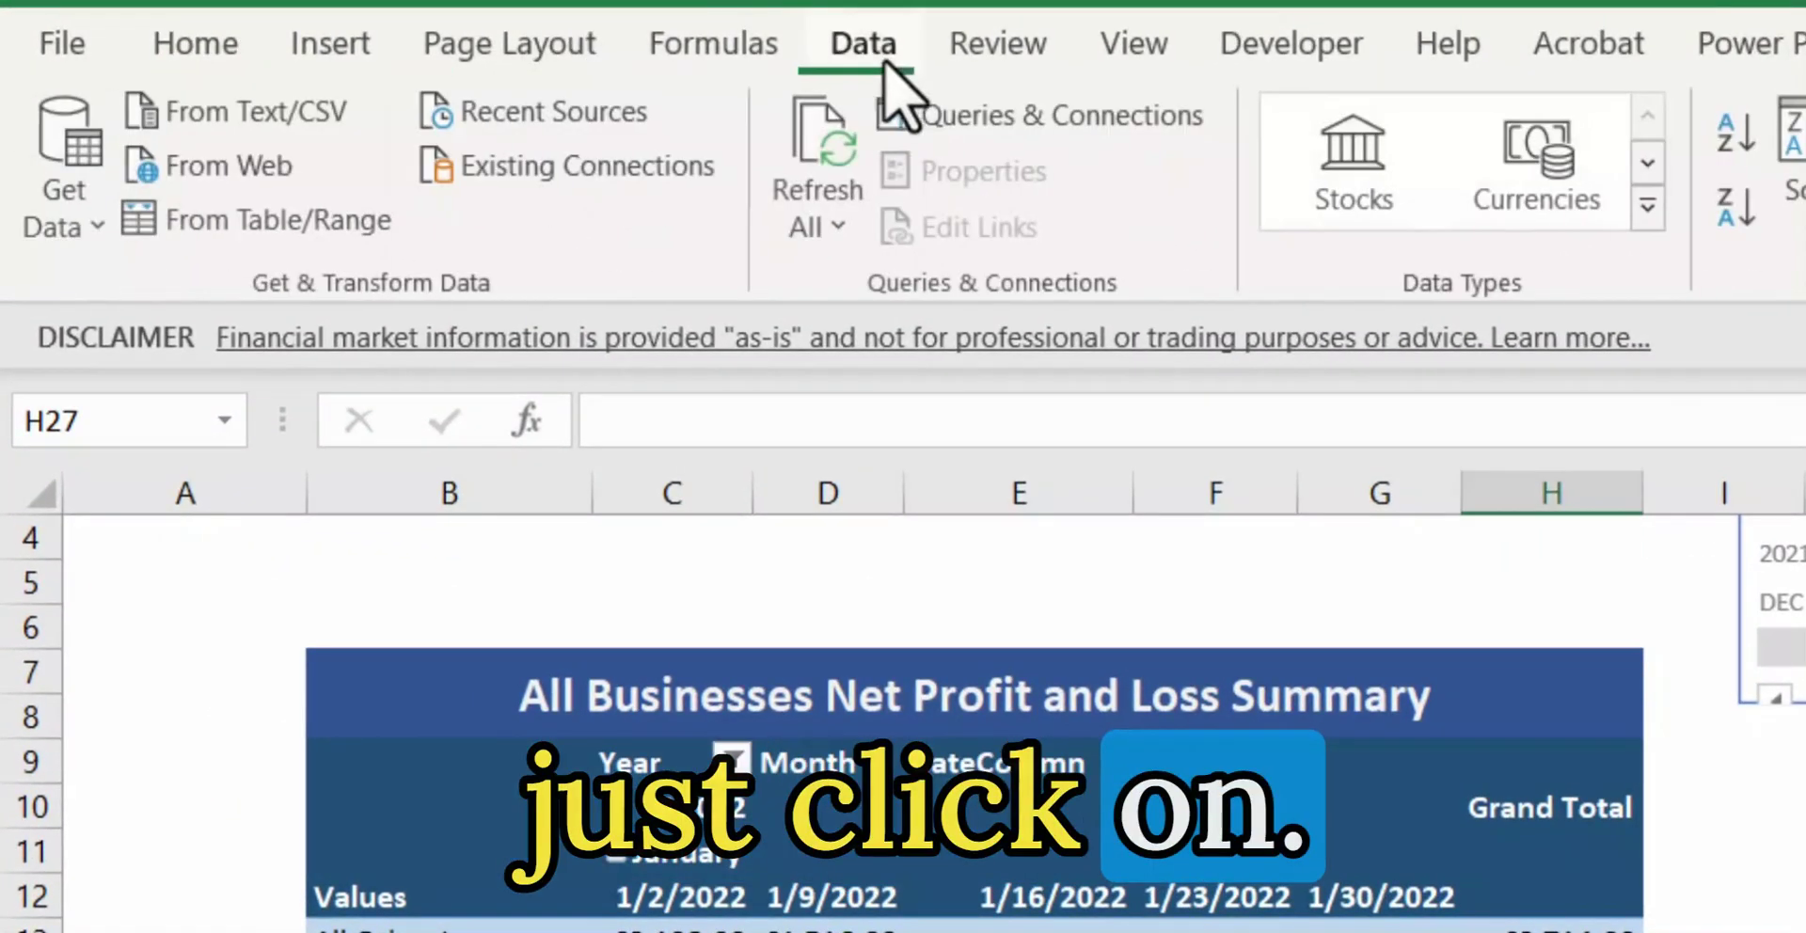
{"action": "left_click", "coordinate": [812, 171]}
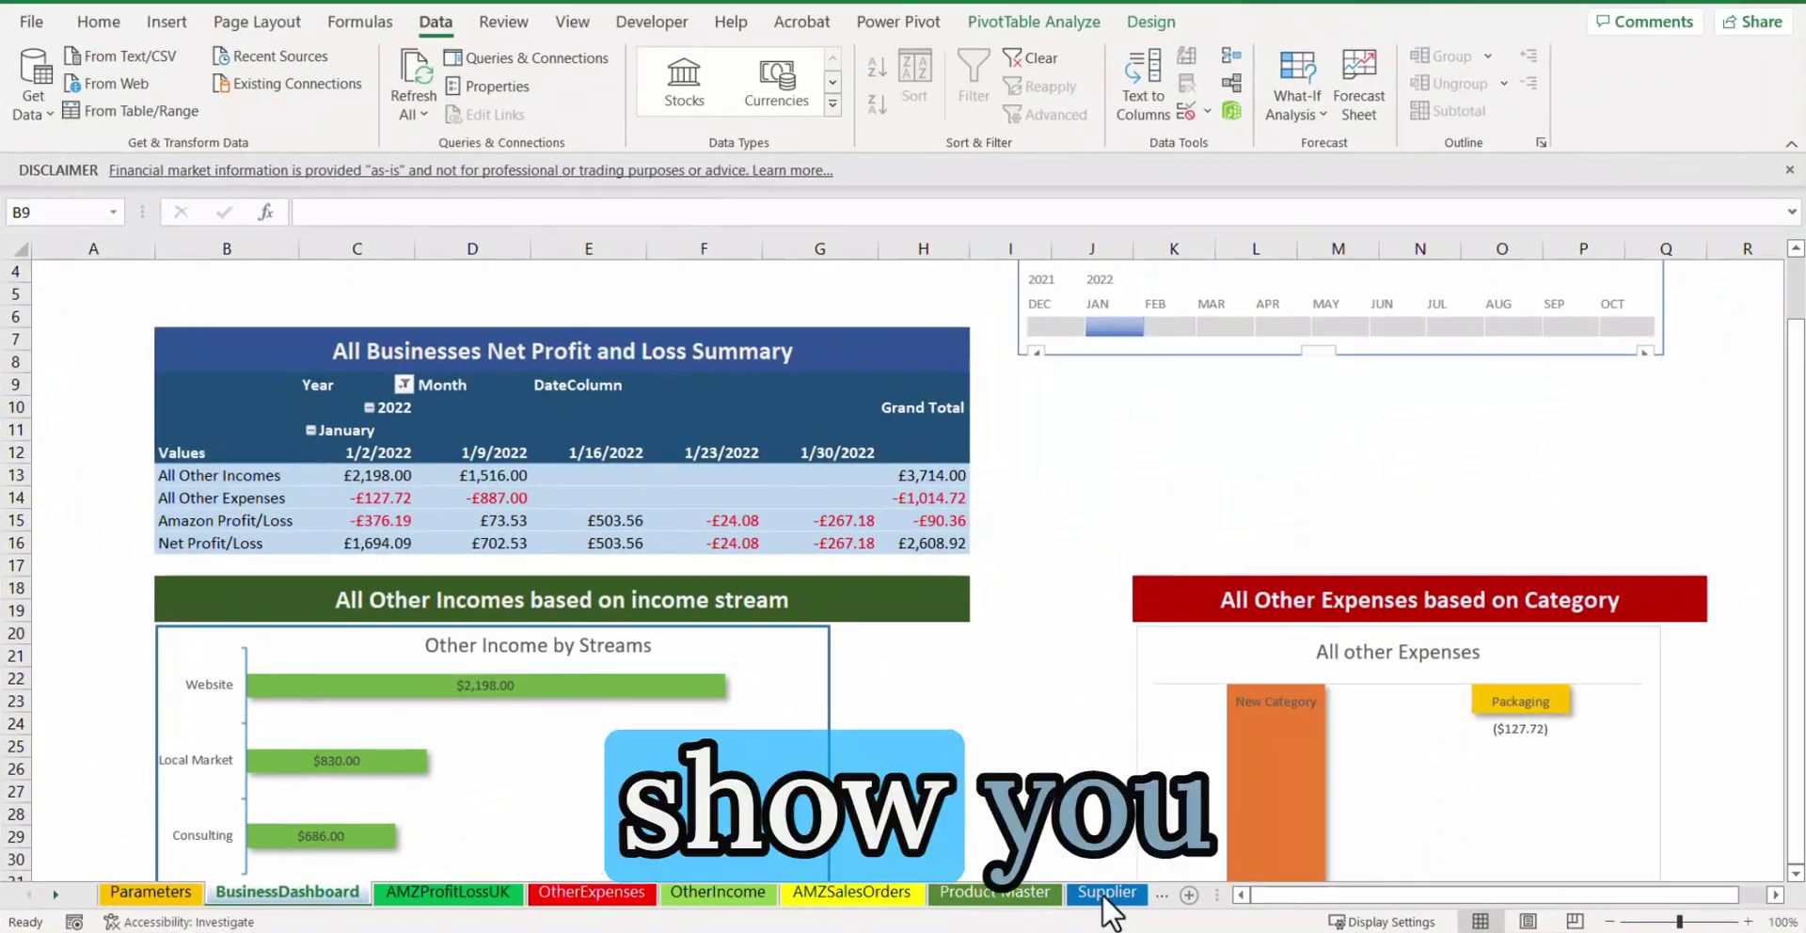
Open the Supplier sheet and inspect the Costco row's ASIN, SKU and supplier cells
{"action": "left_click", "coordinate": [1107, 892]}
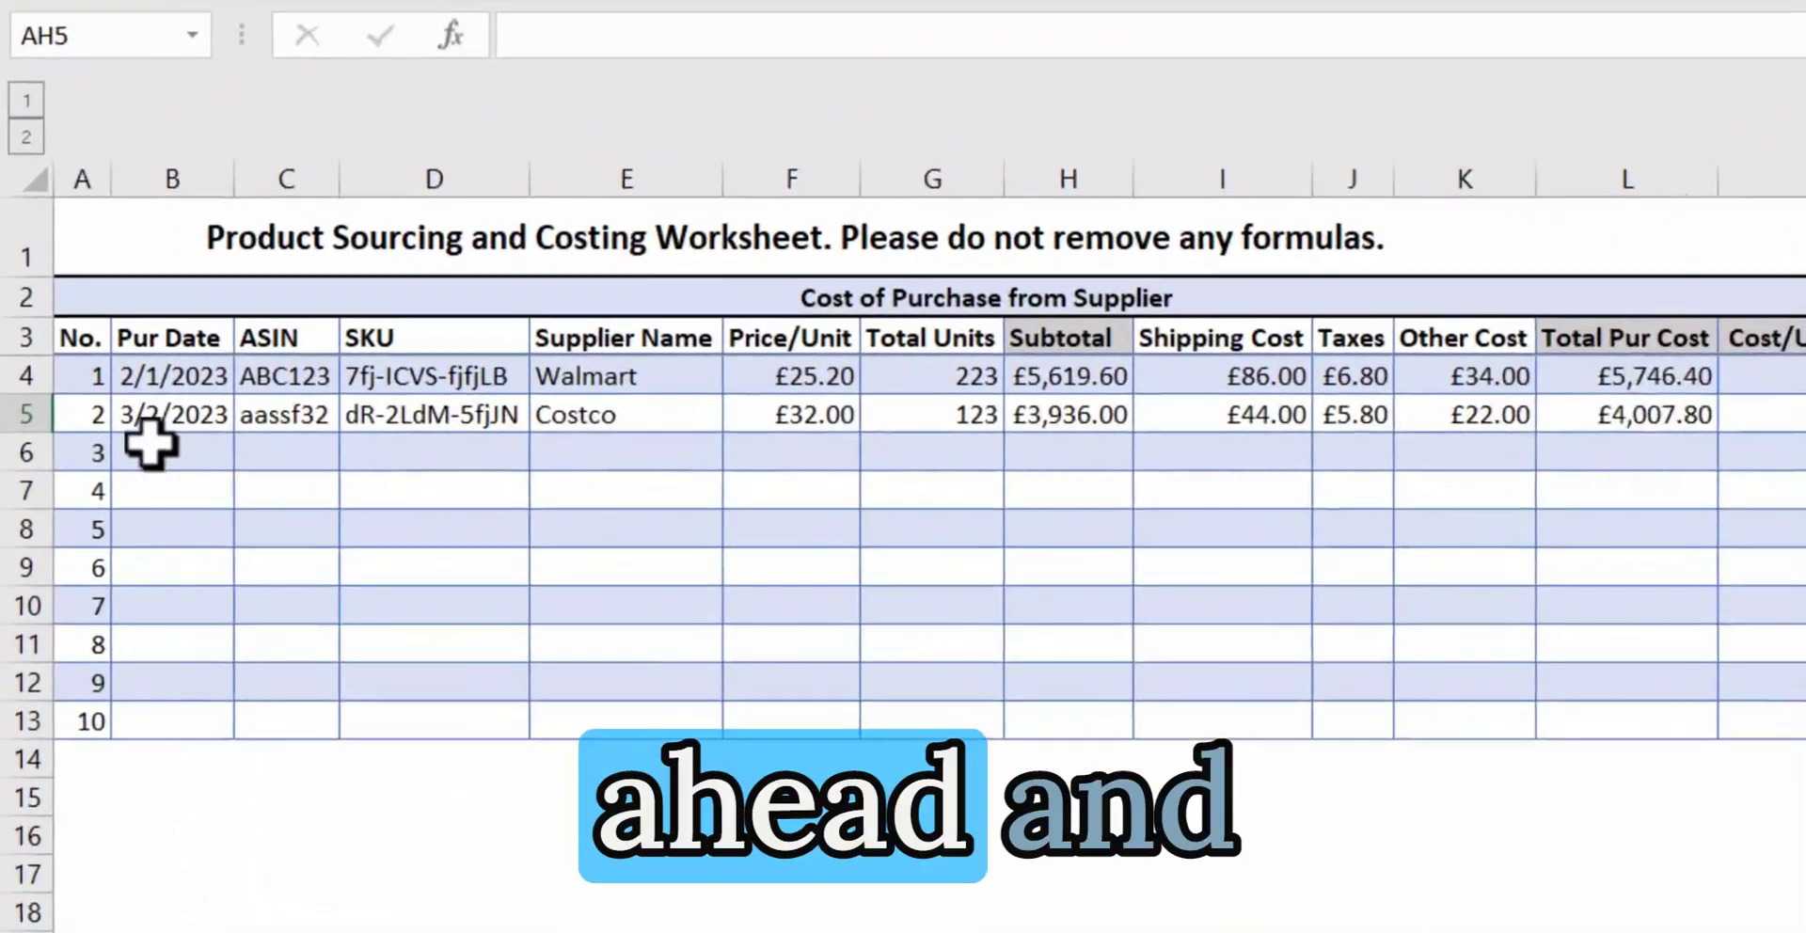
{"action": "left_click", "coordinate": [150, 444]}
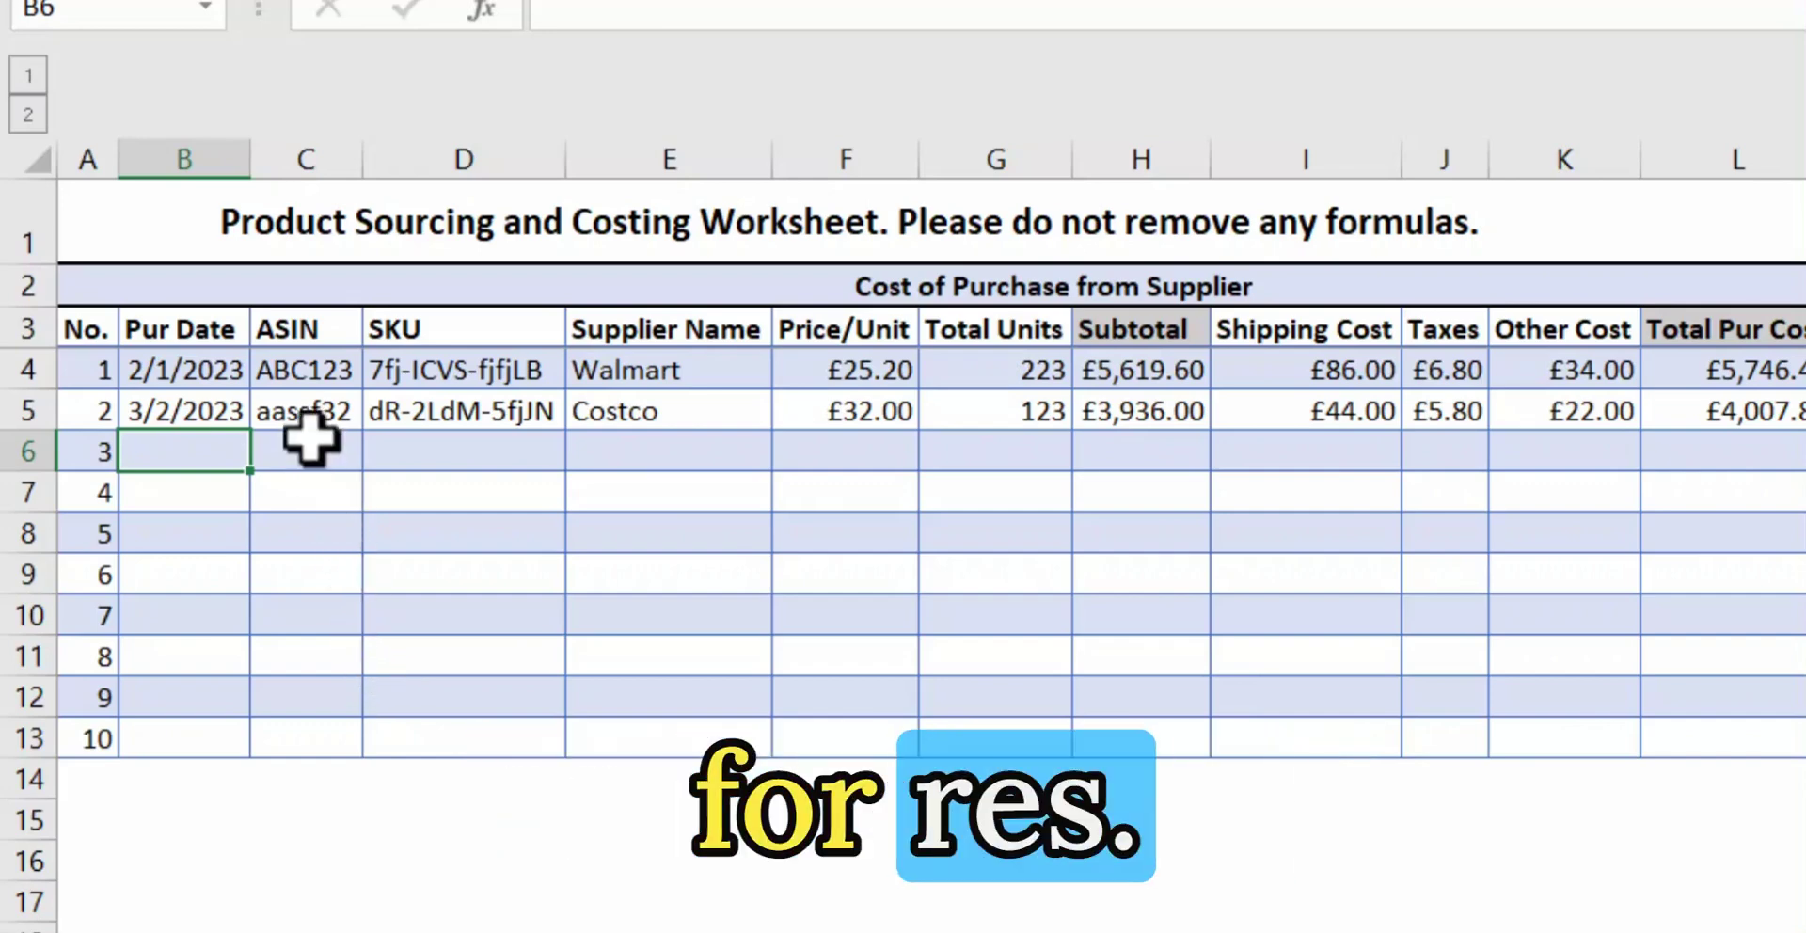
{"action": "left_click", "coordinate": [315, 411]}
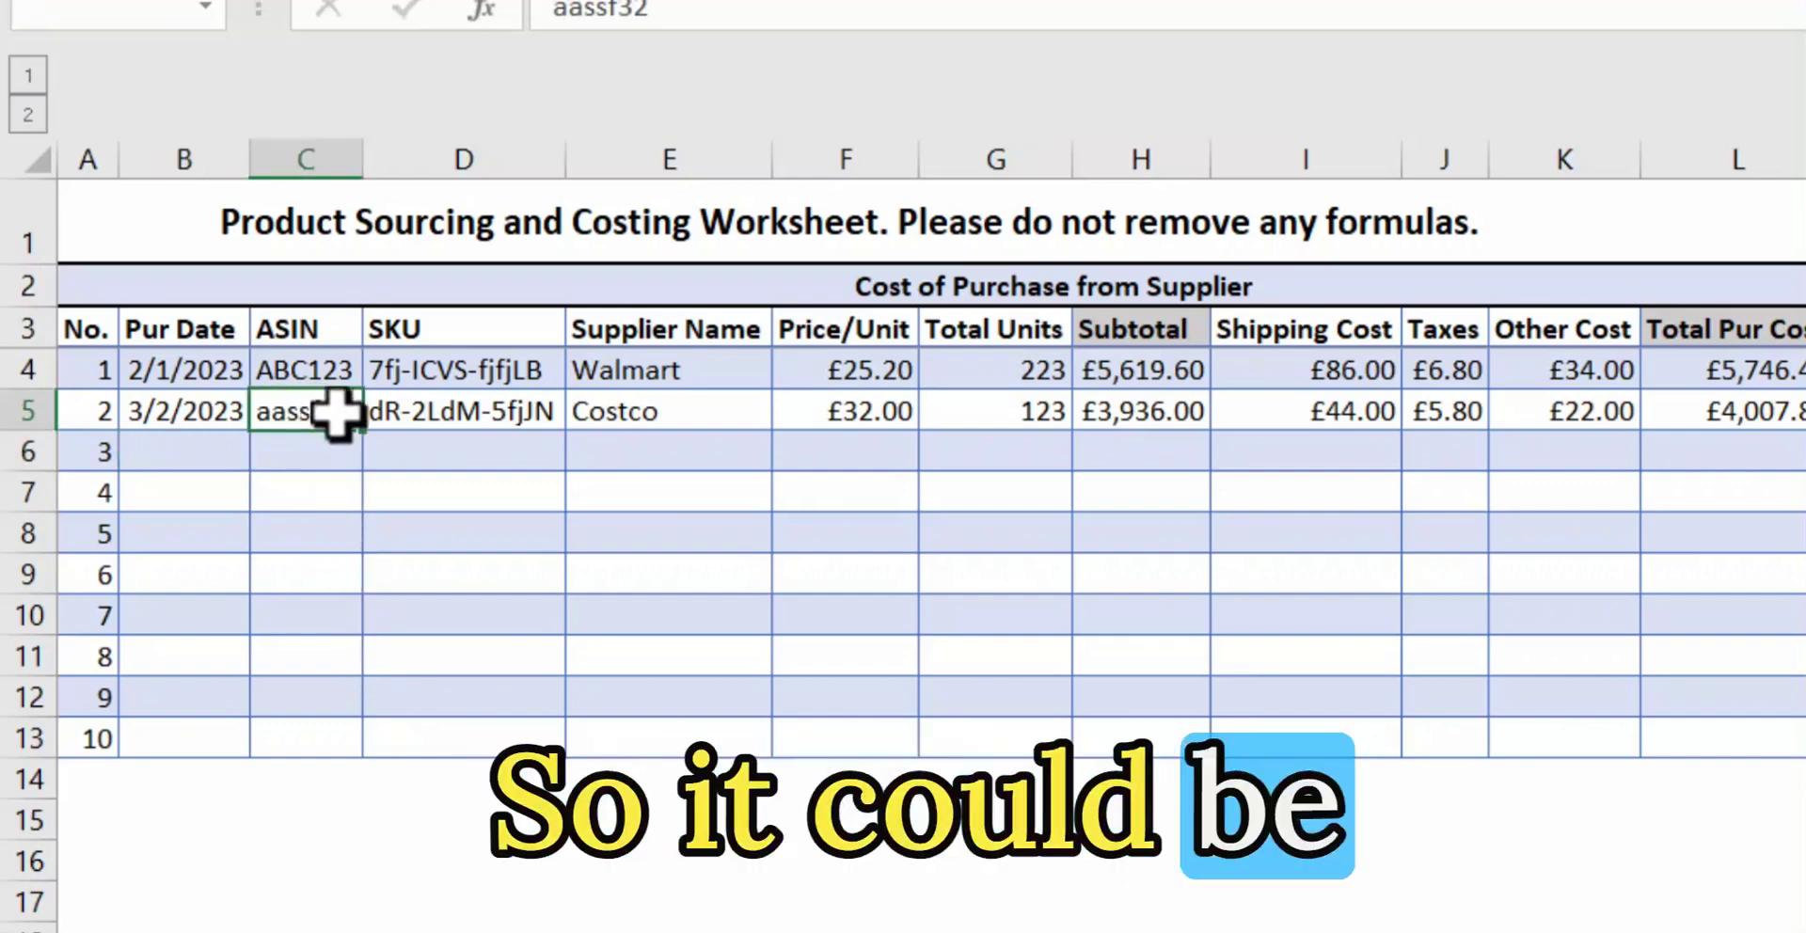
{"action": "left_click", "coordinate": [432, 418]}
{"action": "left_click", "coordinate": [739, 411]}
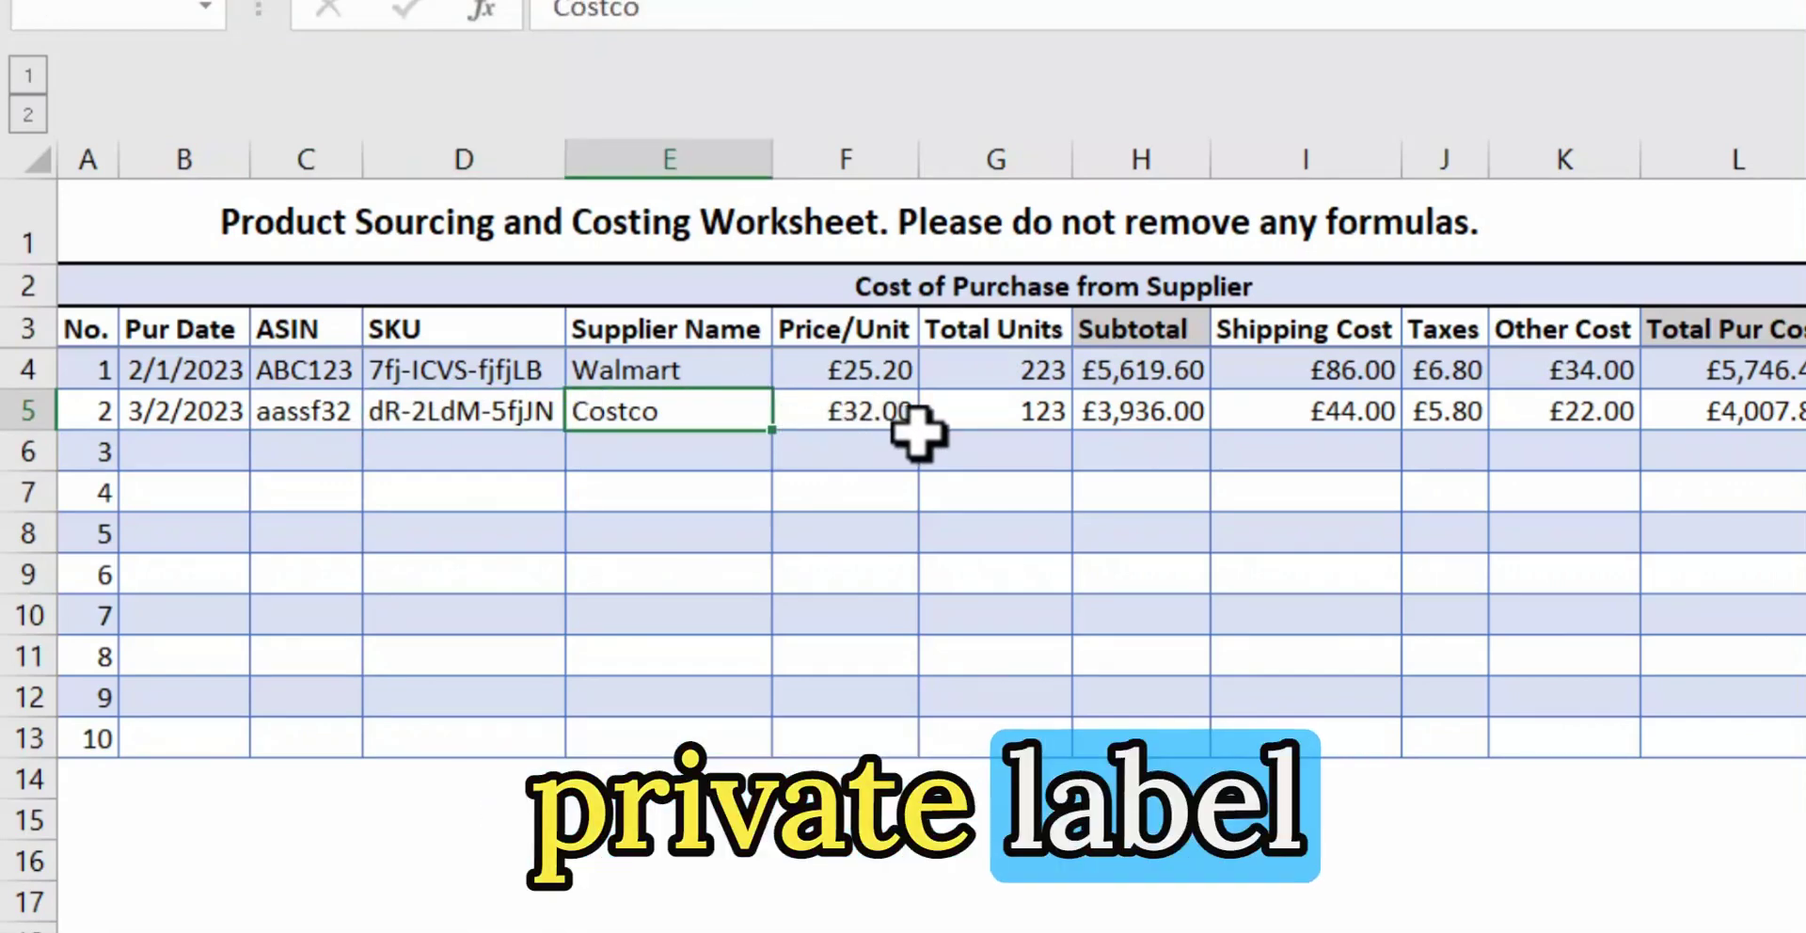
{"action": "left_click", "coordinate": [176, 458]}
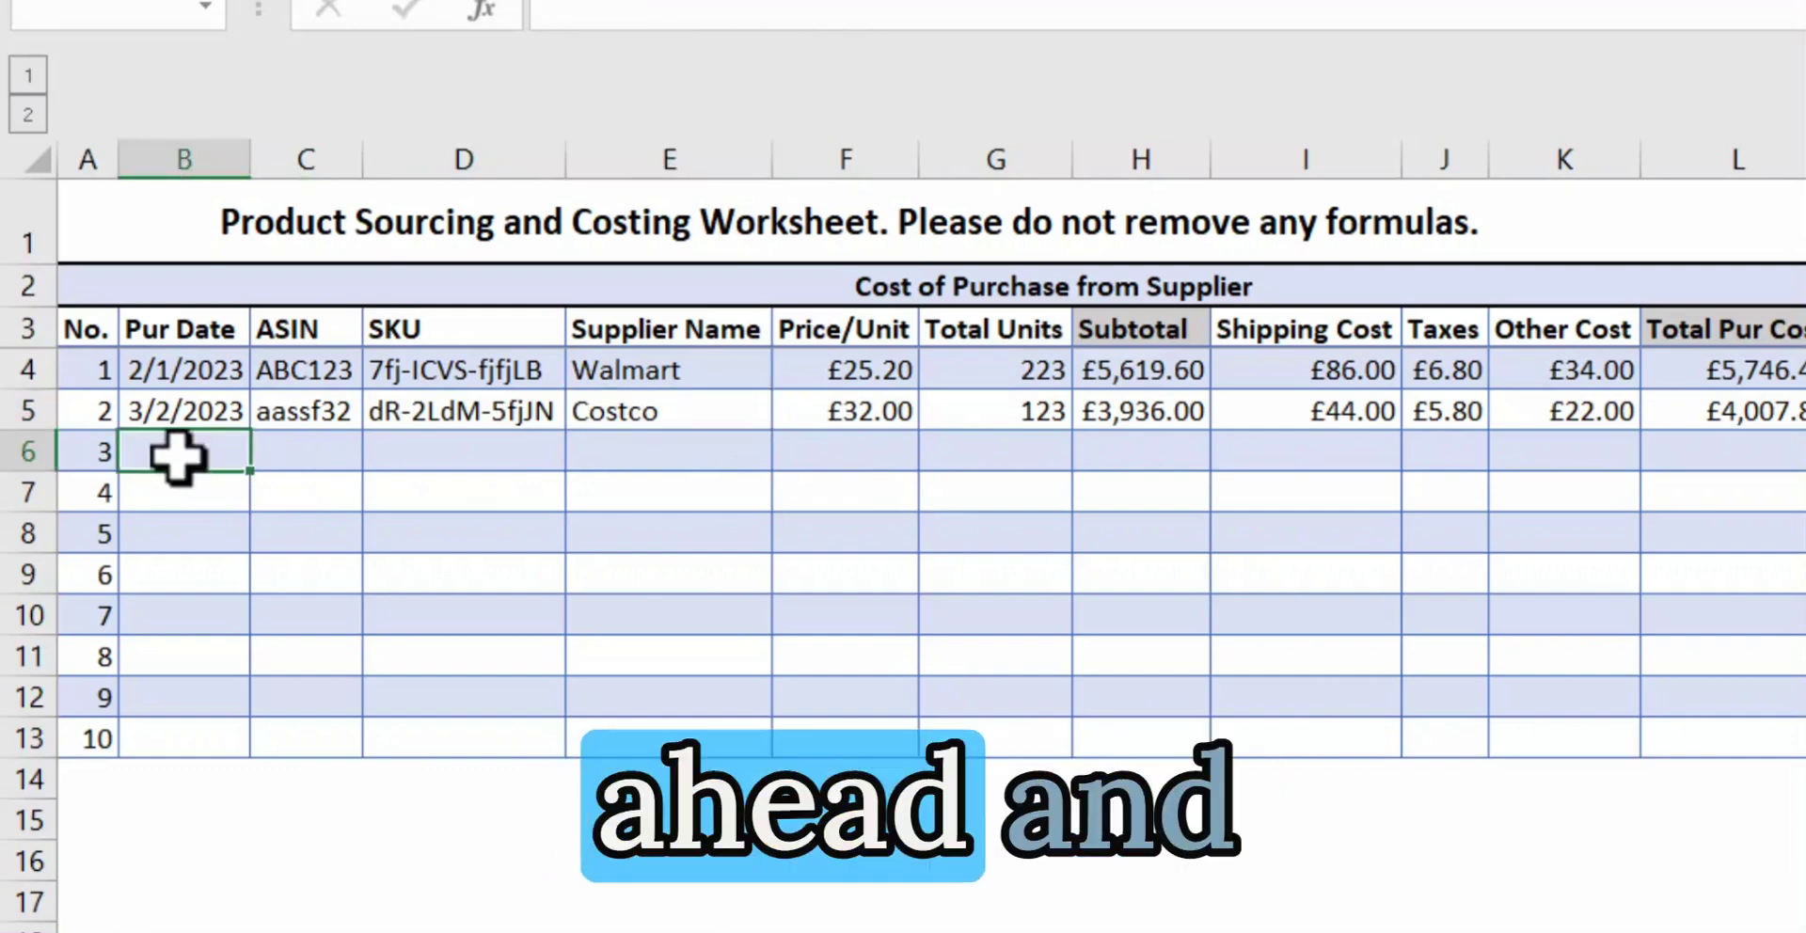
{"action": "left_click", "coordinate": [307, 453]}
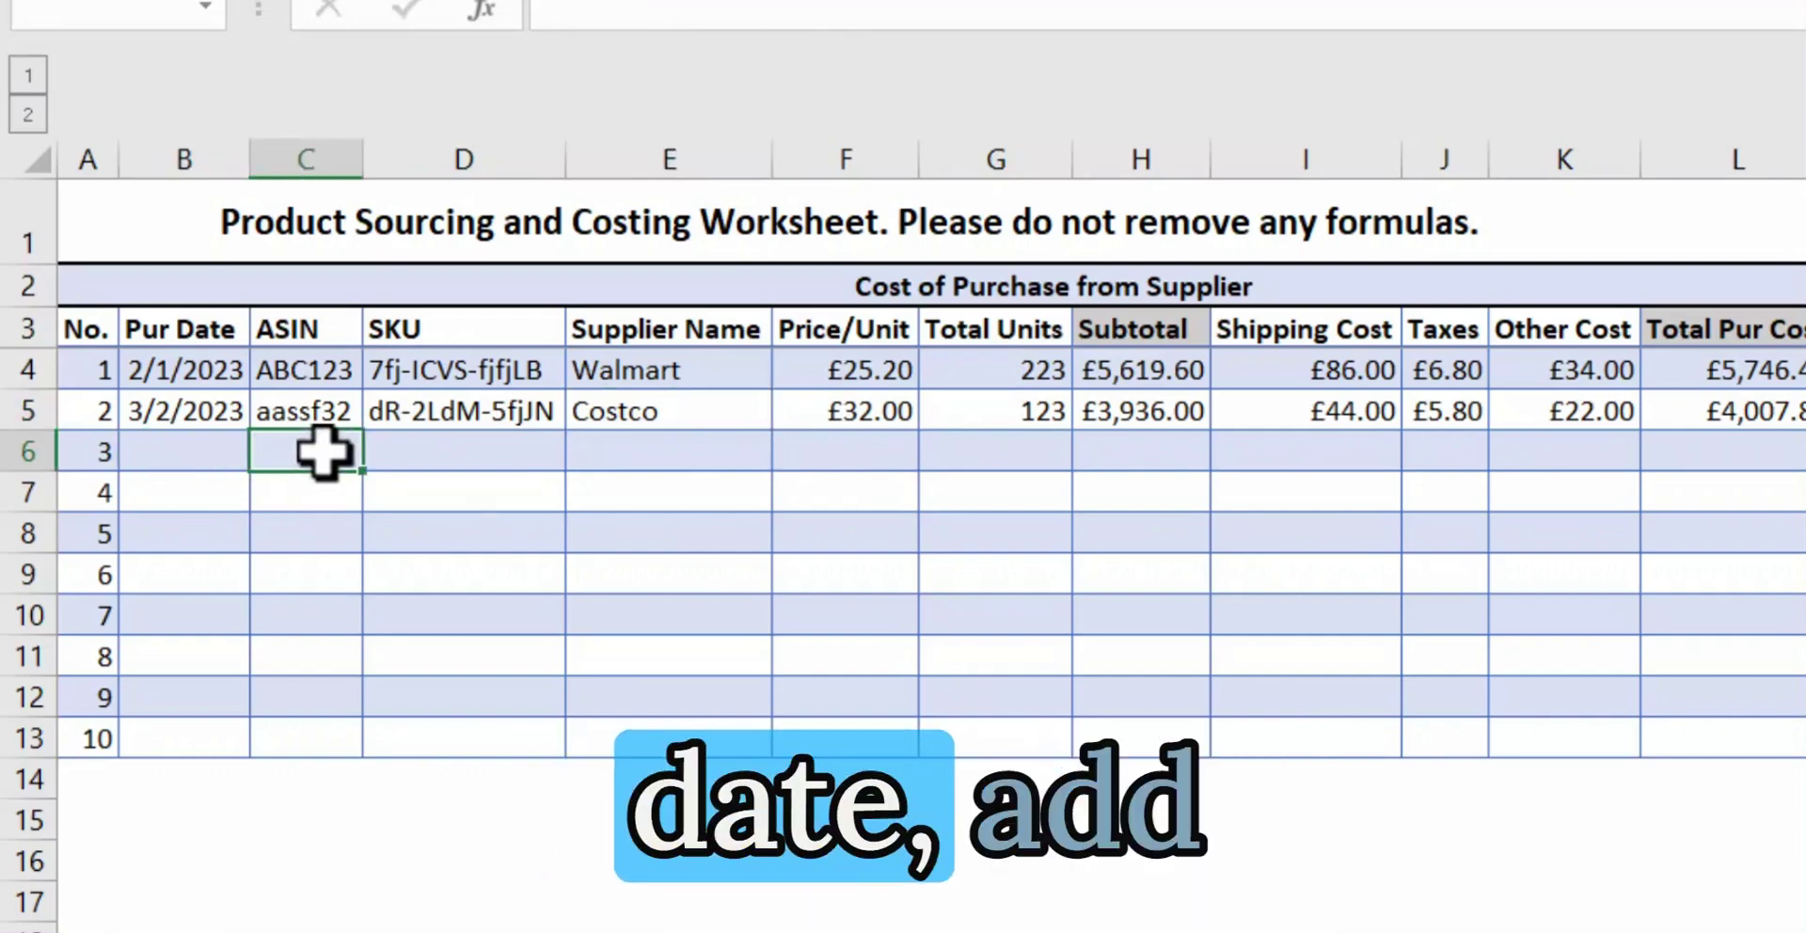
{"action": "left_click", "coordinate": [464, 456]}
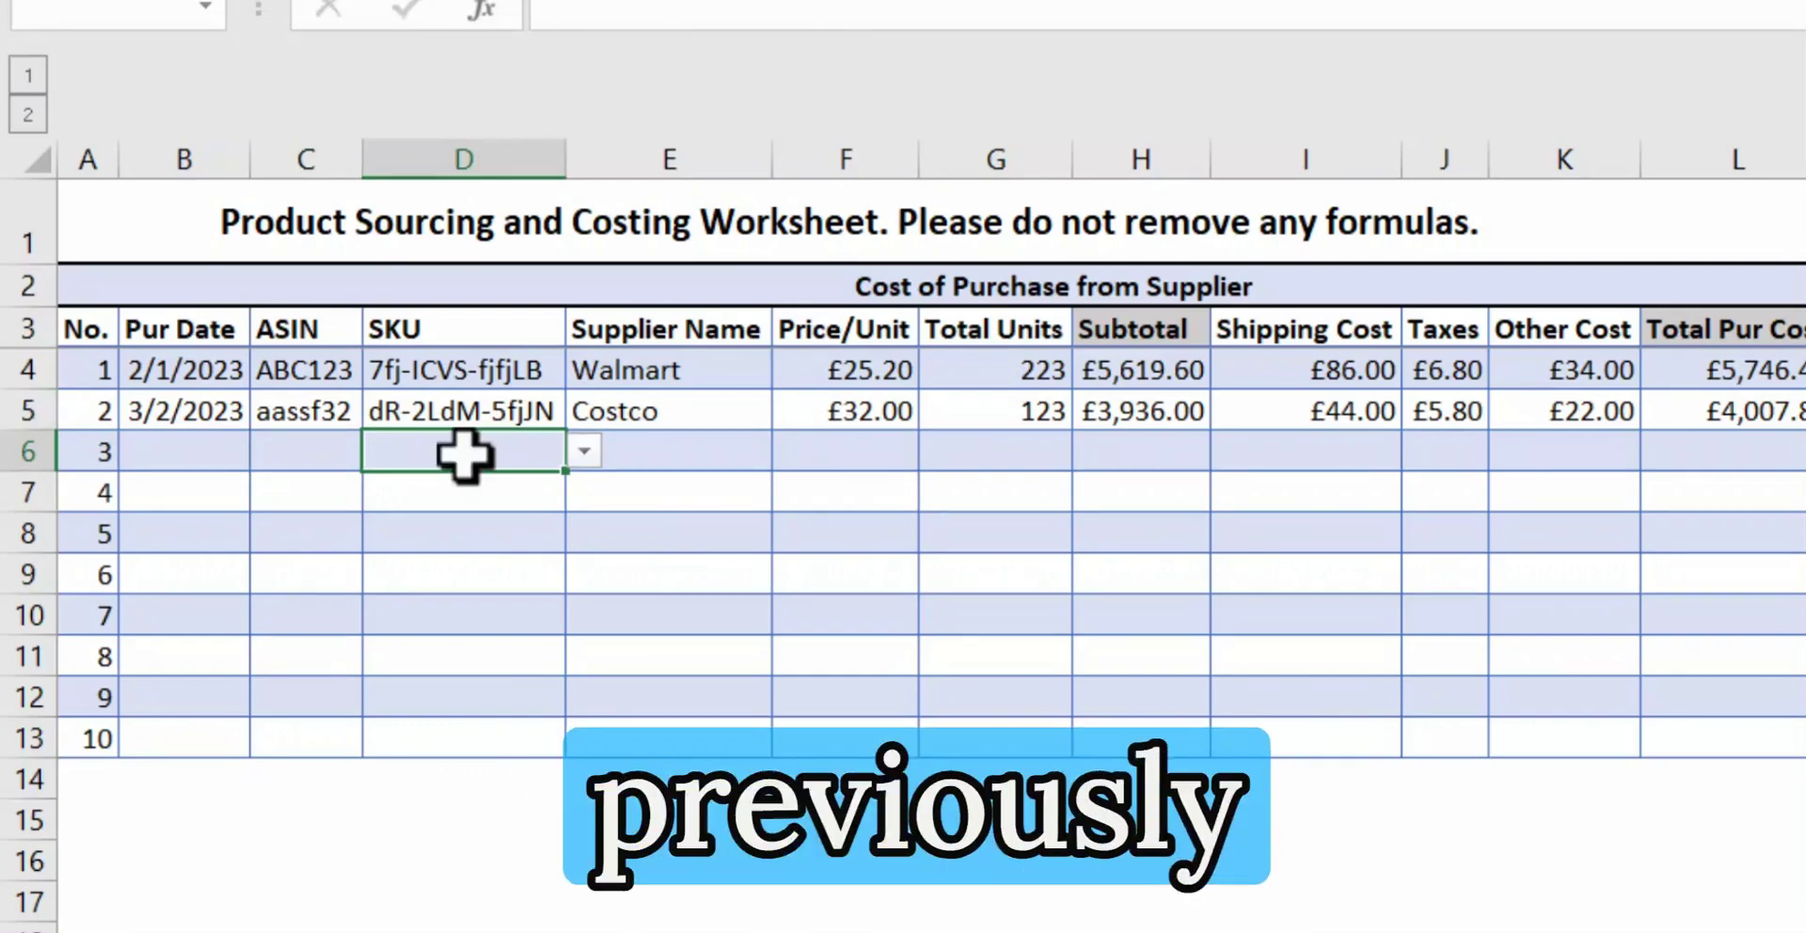
Choose SKU SD-H88H-M8A9 for the new row and enter purchase date 1/3/2023
{"action": "left_click", "coordinate": [584, 452]}
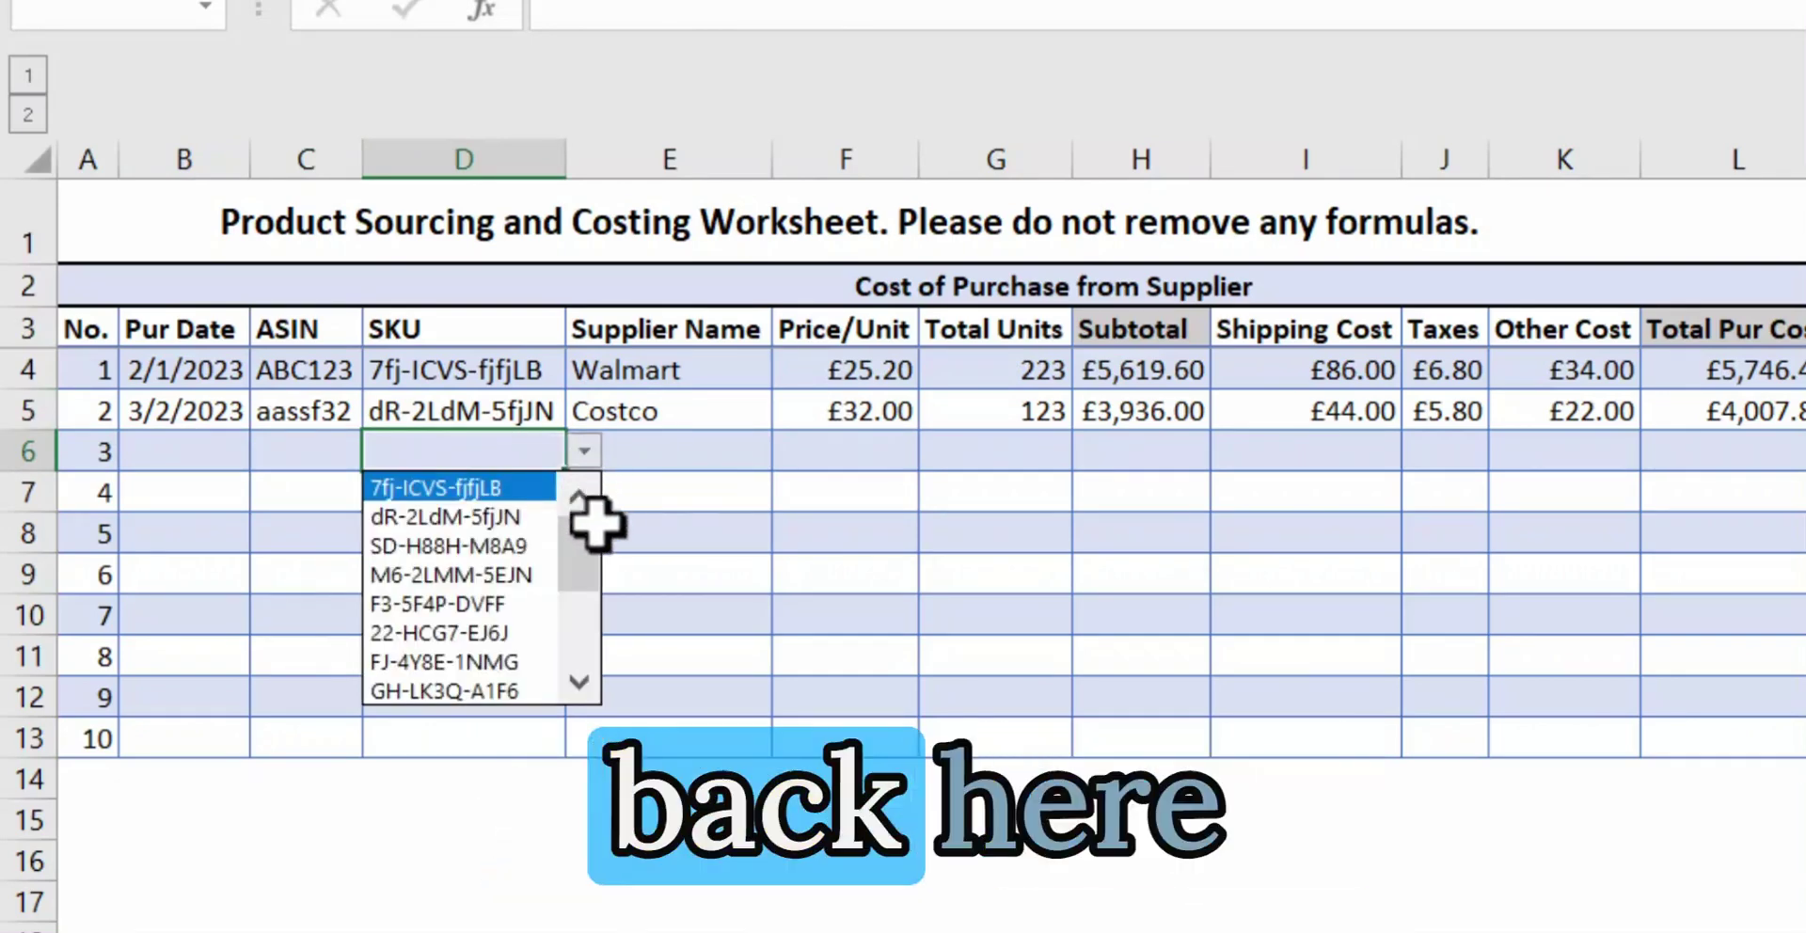
{"action": "key", "text": "Escape"}
{"action": "left_click", "coordinate": [584, 452]}
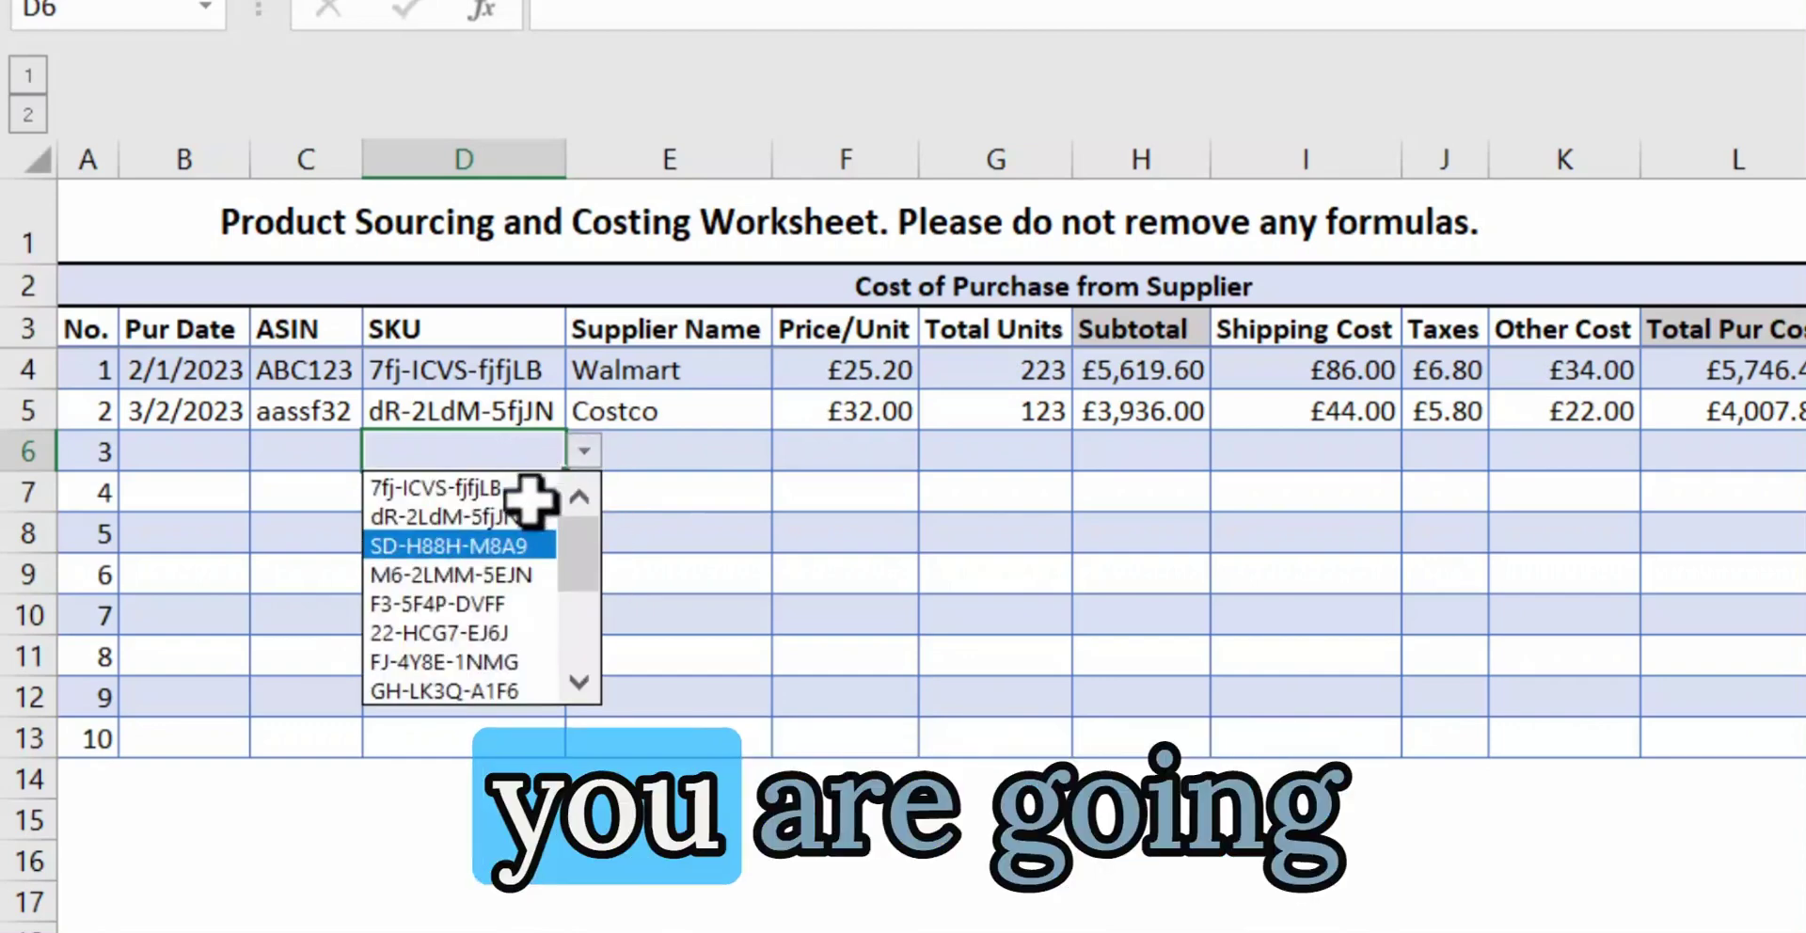
{"action": "left_click", "coordinate": [471, 538]}
{"action": "left_click", "coordinate": [155, 447]}
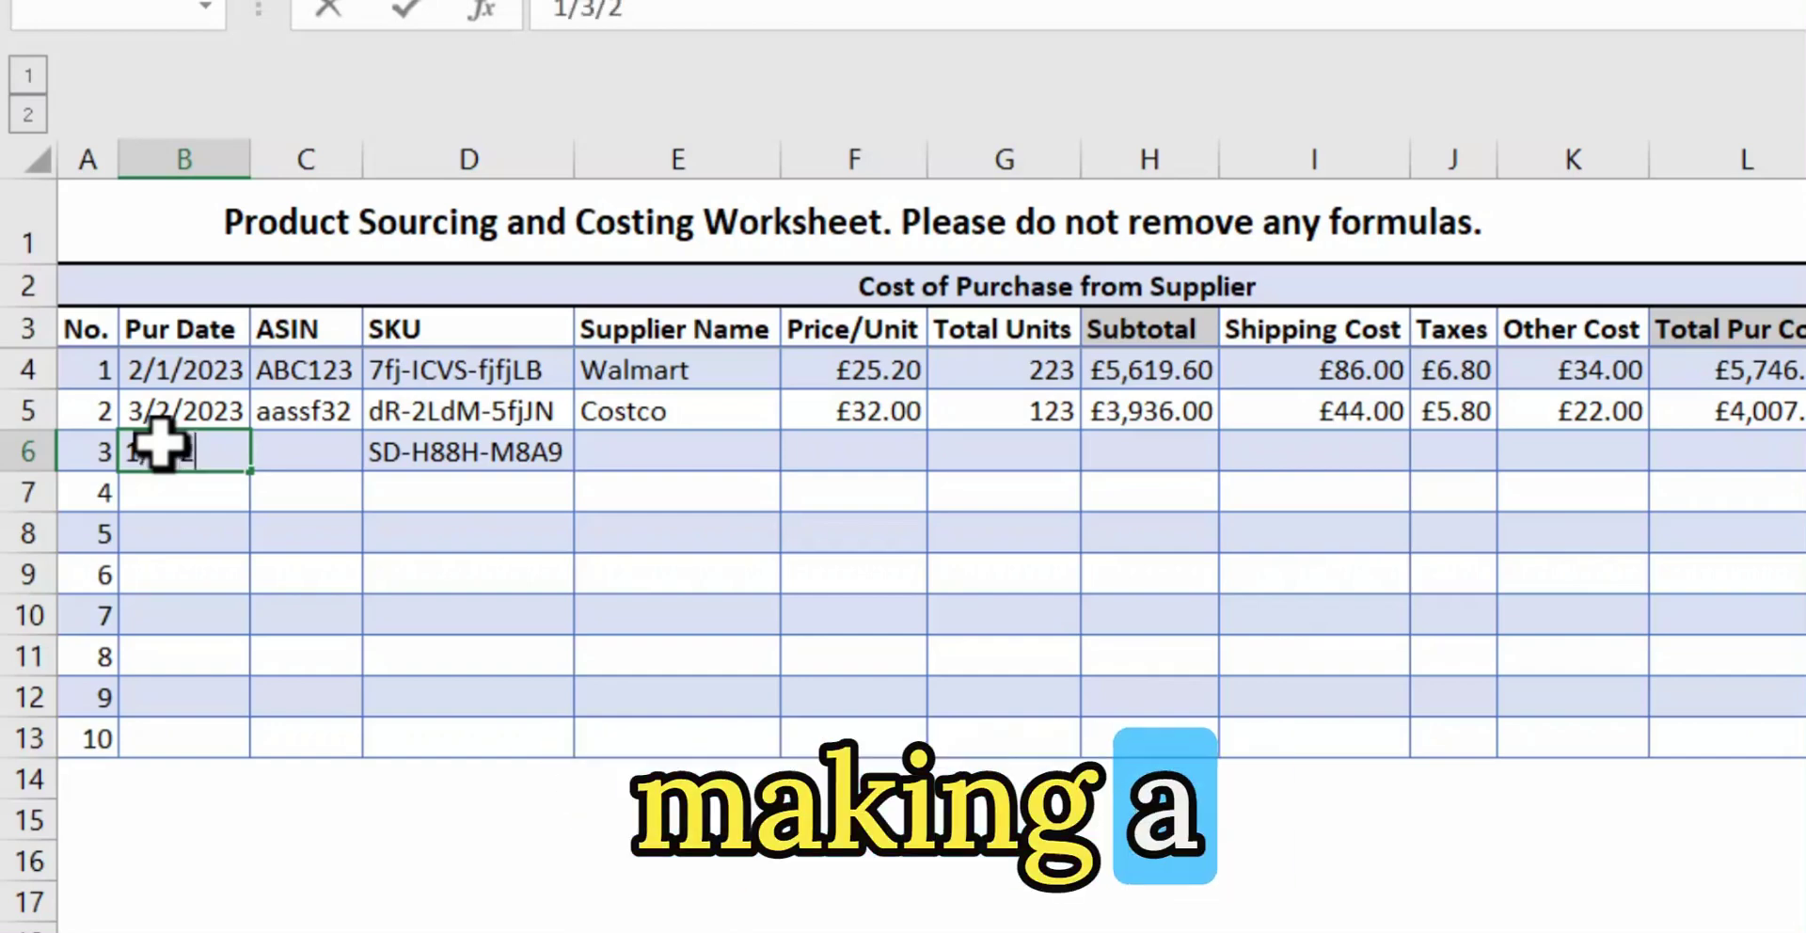
{"action": "type", "text": "1/3/22"}
{"action": "key", "text": "Tab"}
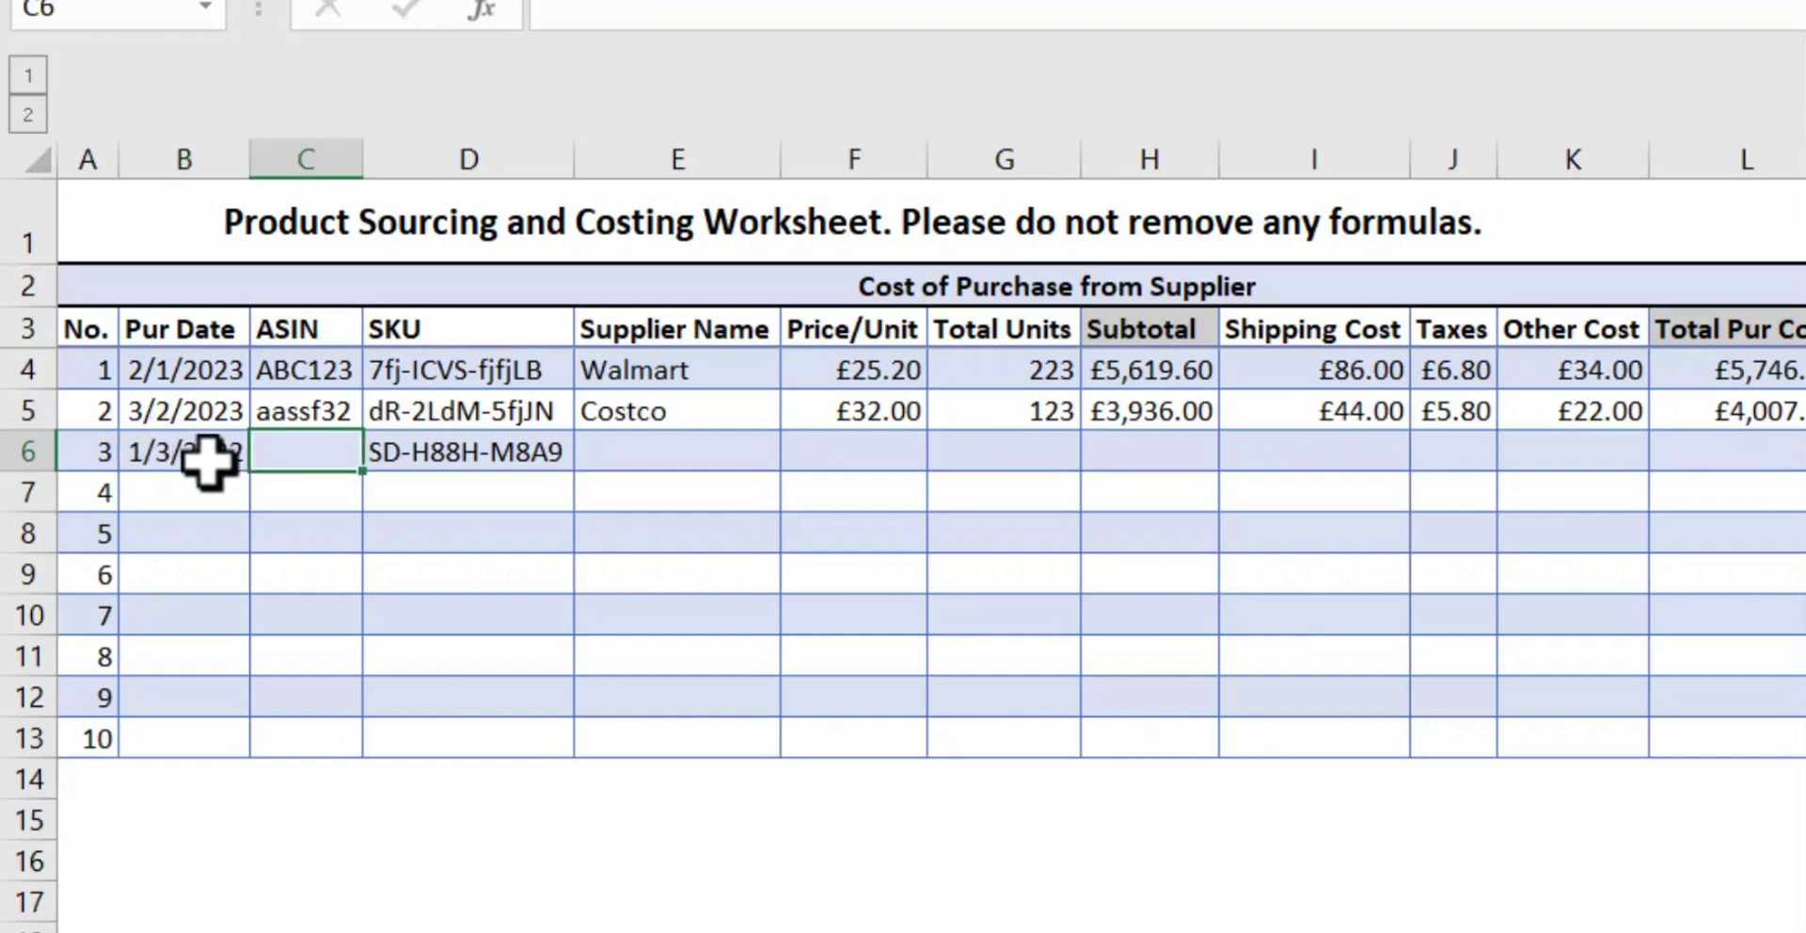
{"action": "left_click", "coordinate": [207, 461]}
{"action": "left_click", "coordinate": [665, 15]}
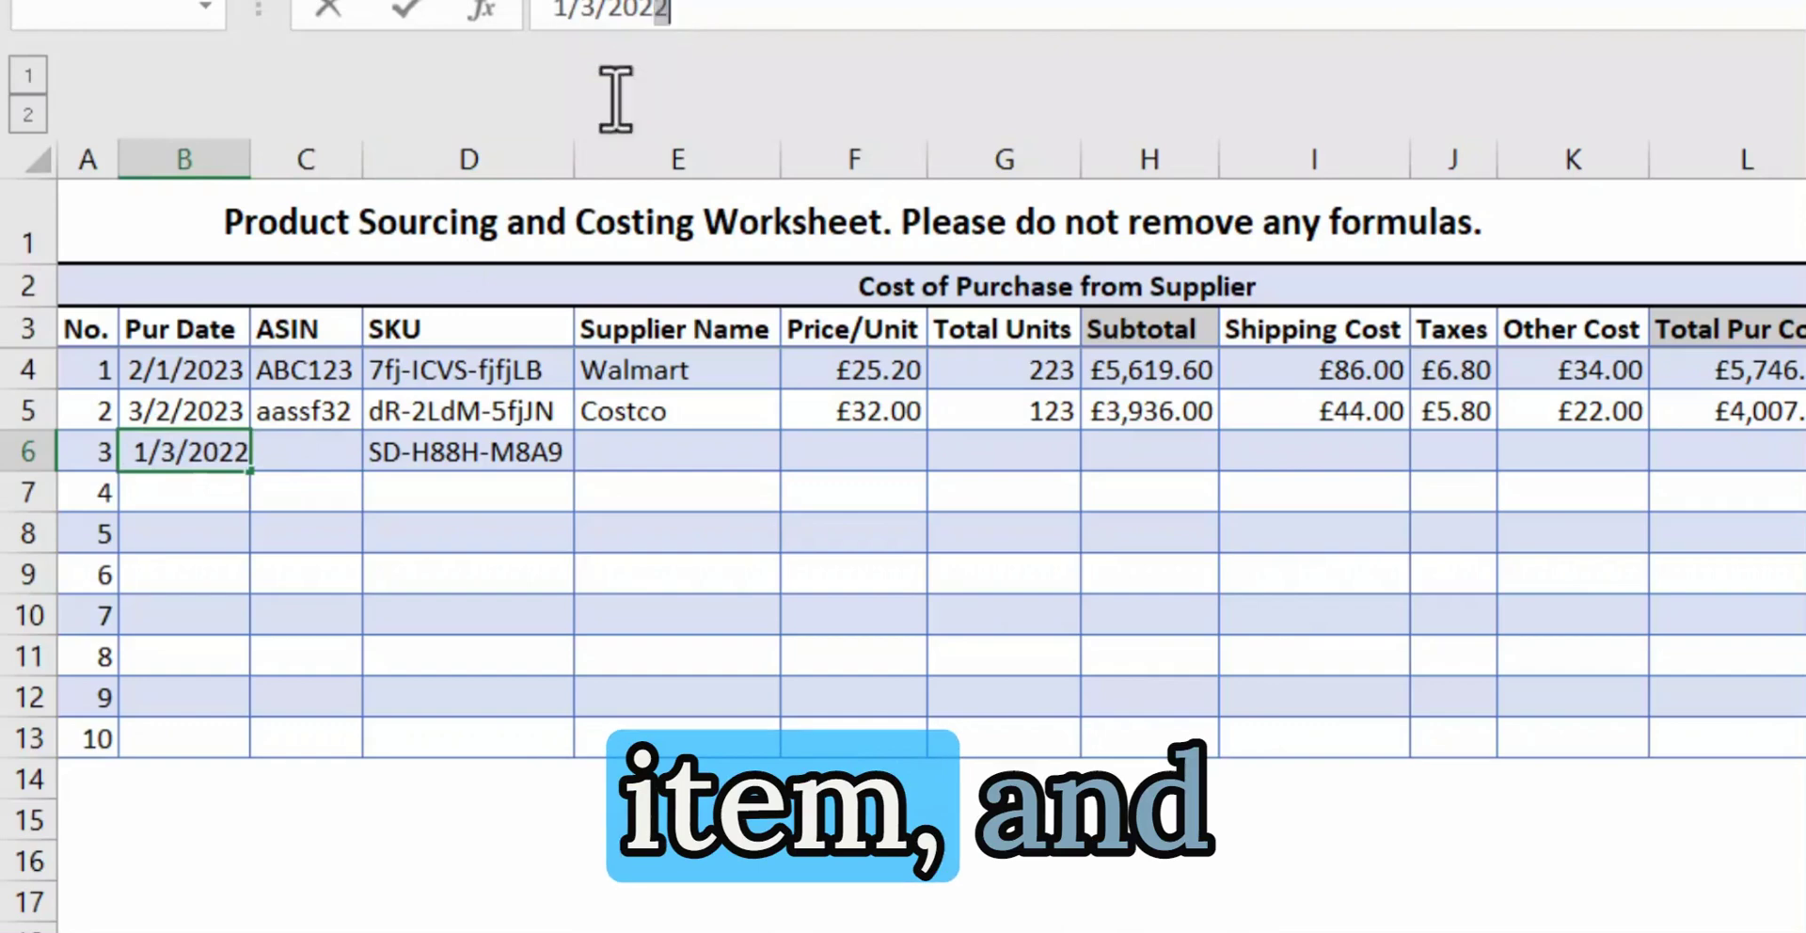
{"action": "type", "text": "3"}
{"action": "key", "text": "Tab"}
Enter ASIN 76696, supplier Walmart, £5.00 unit price and 200 units
{"action": "type", "text": "7"}
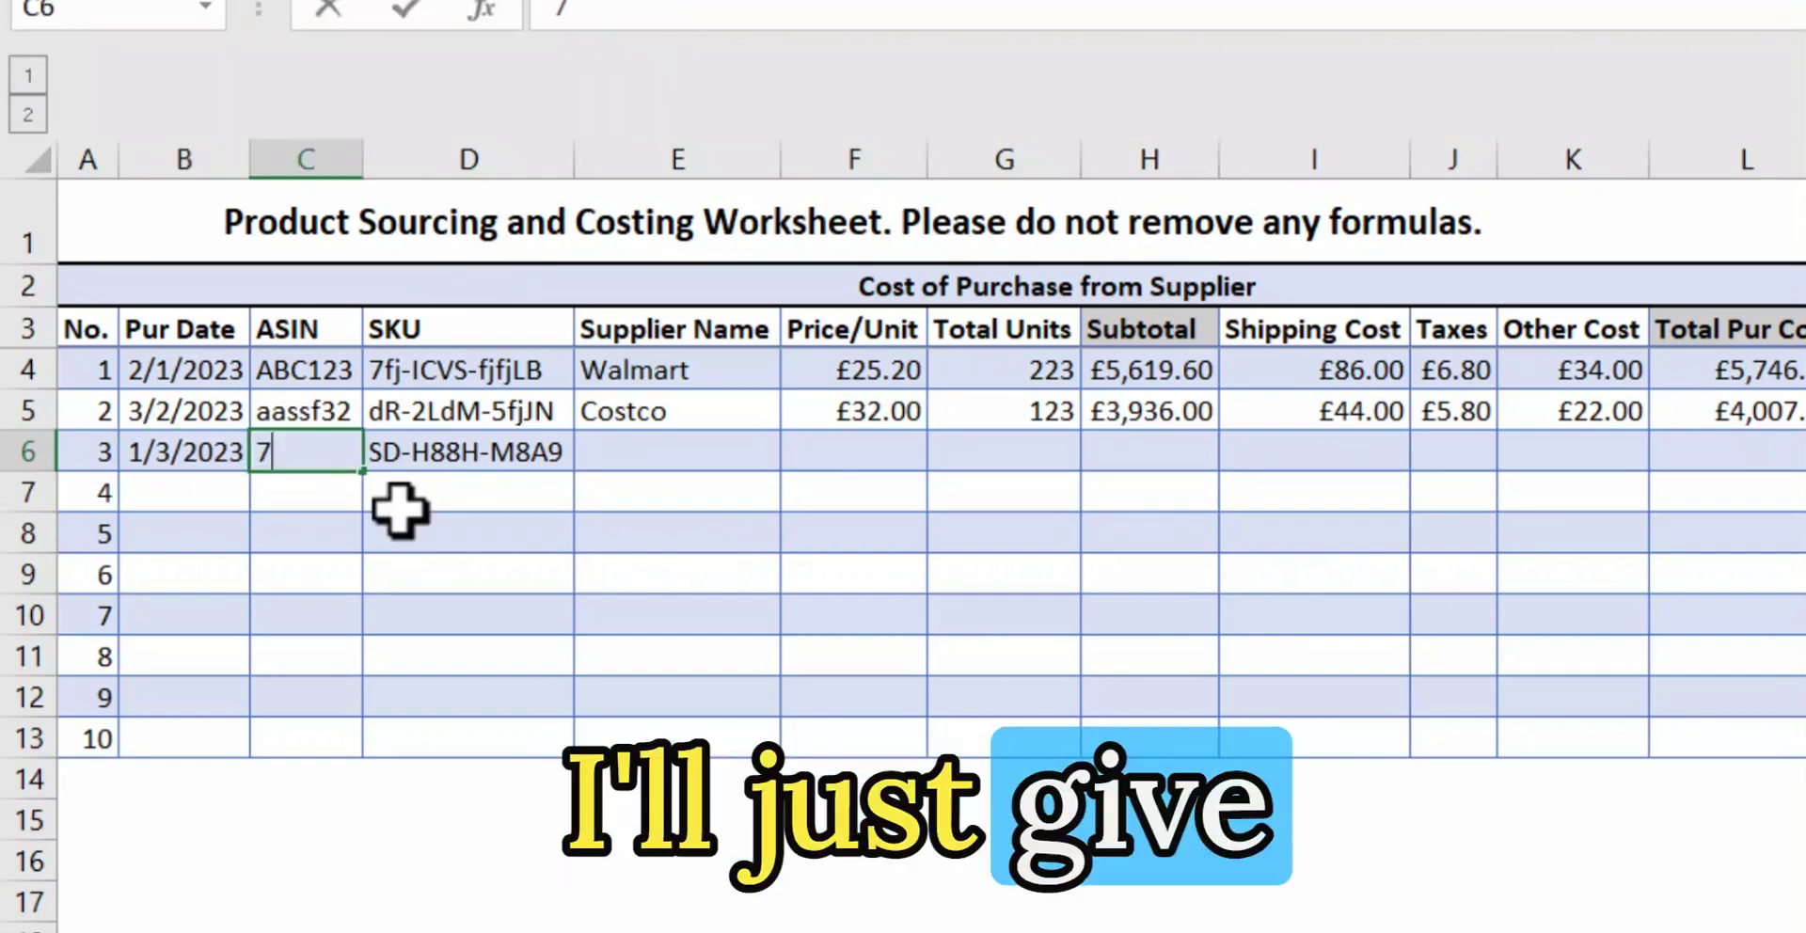
{"action": "type", "text": "6696"}
{"action": "key", "text": "Tab"}
{"action": "key", "text": "Tab"}
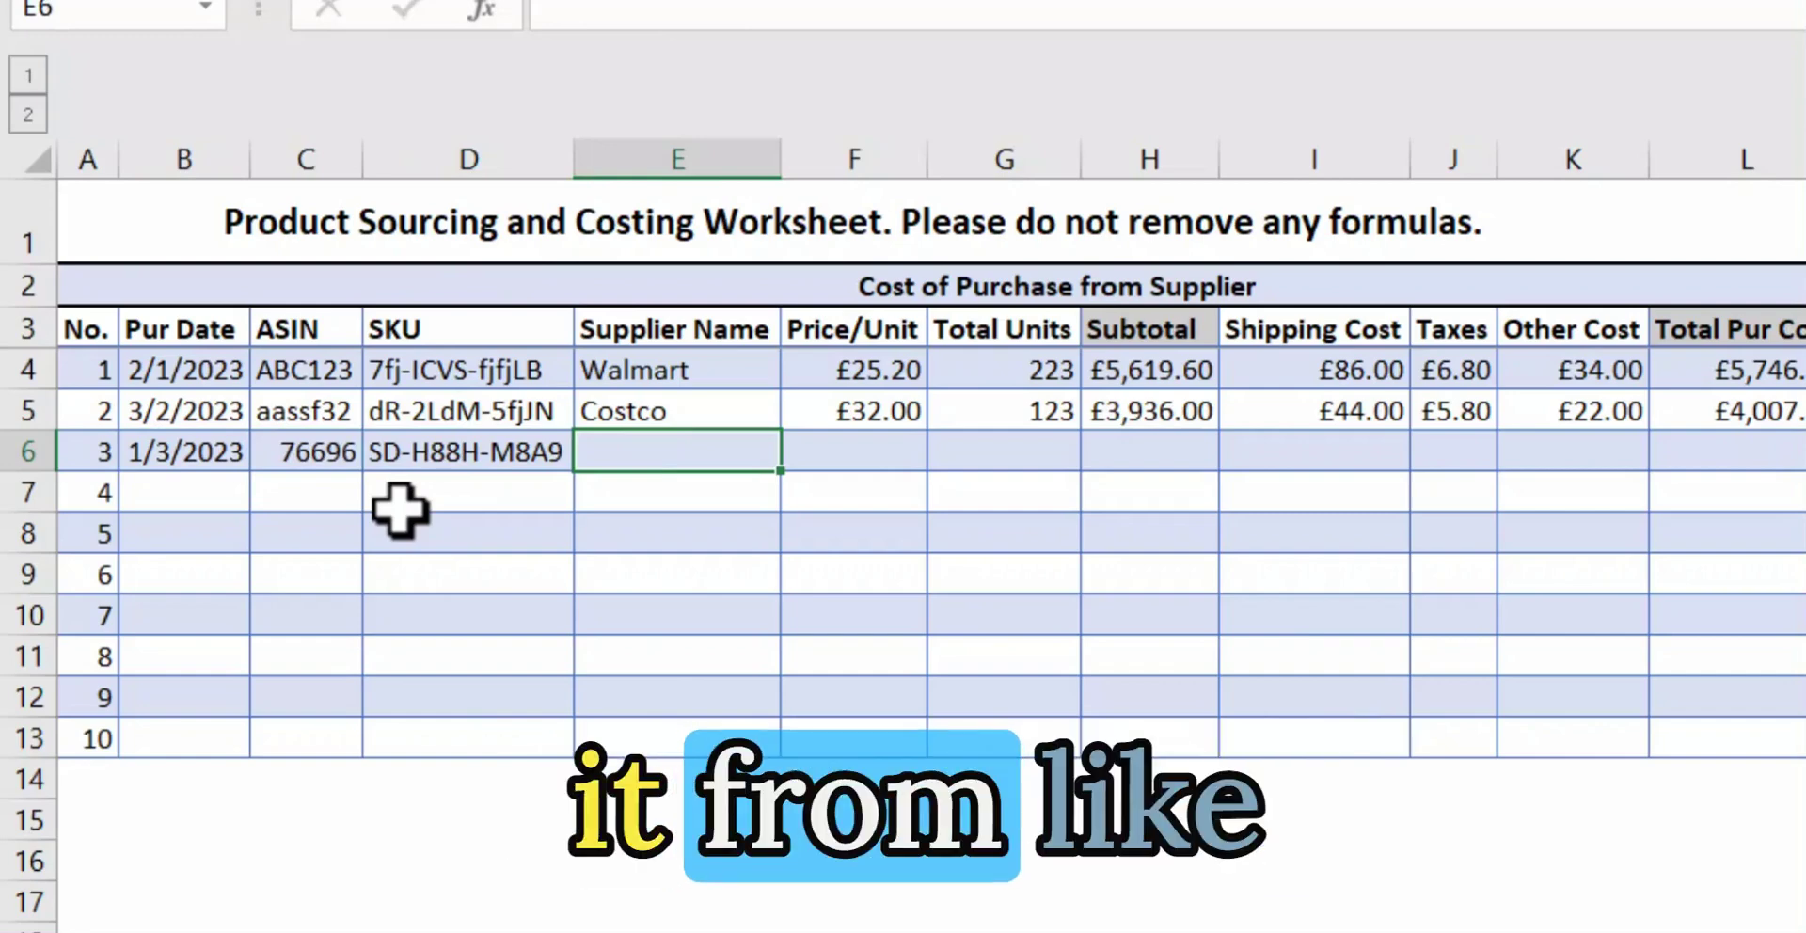
{"action": "type", "text": "Walmart"}
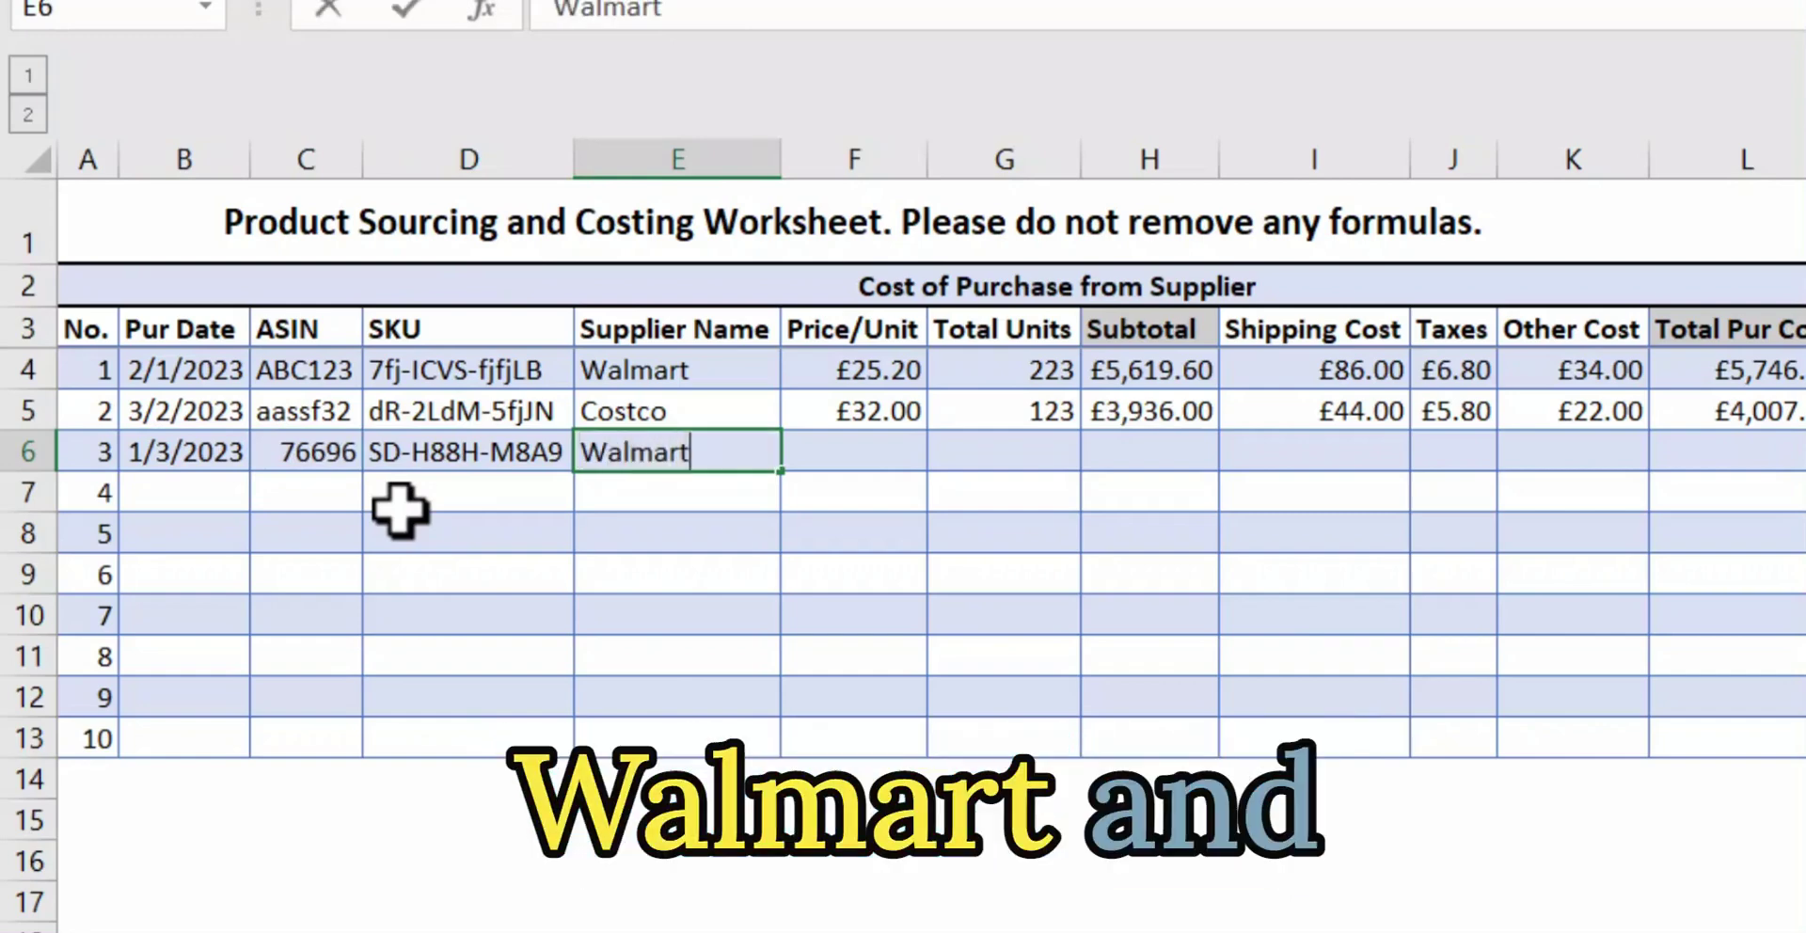
{"action": "key", "text": "Tab"}
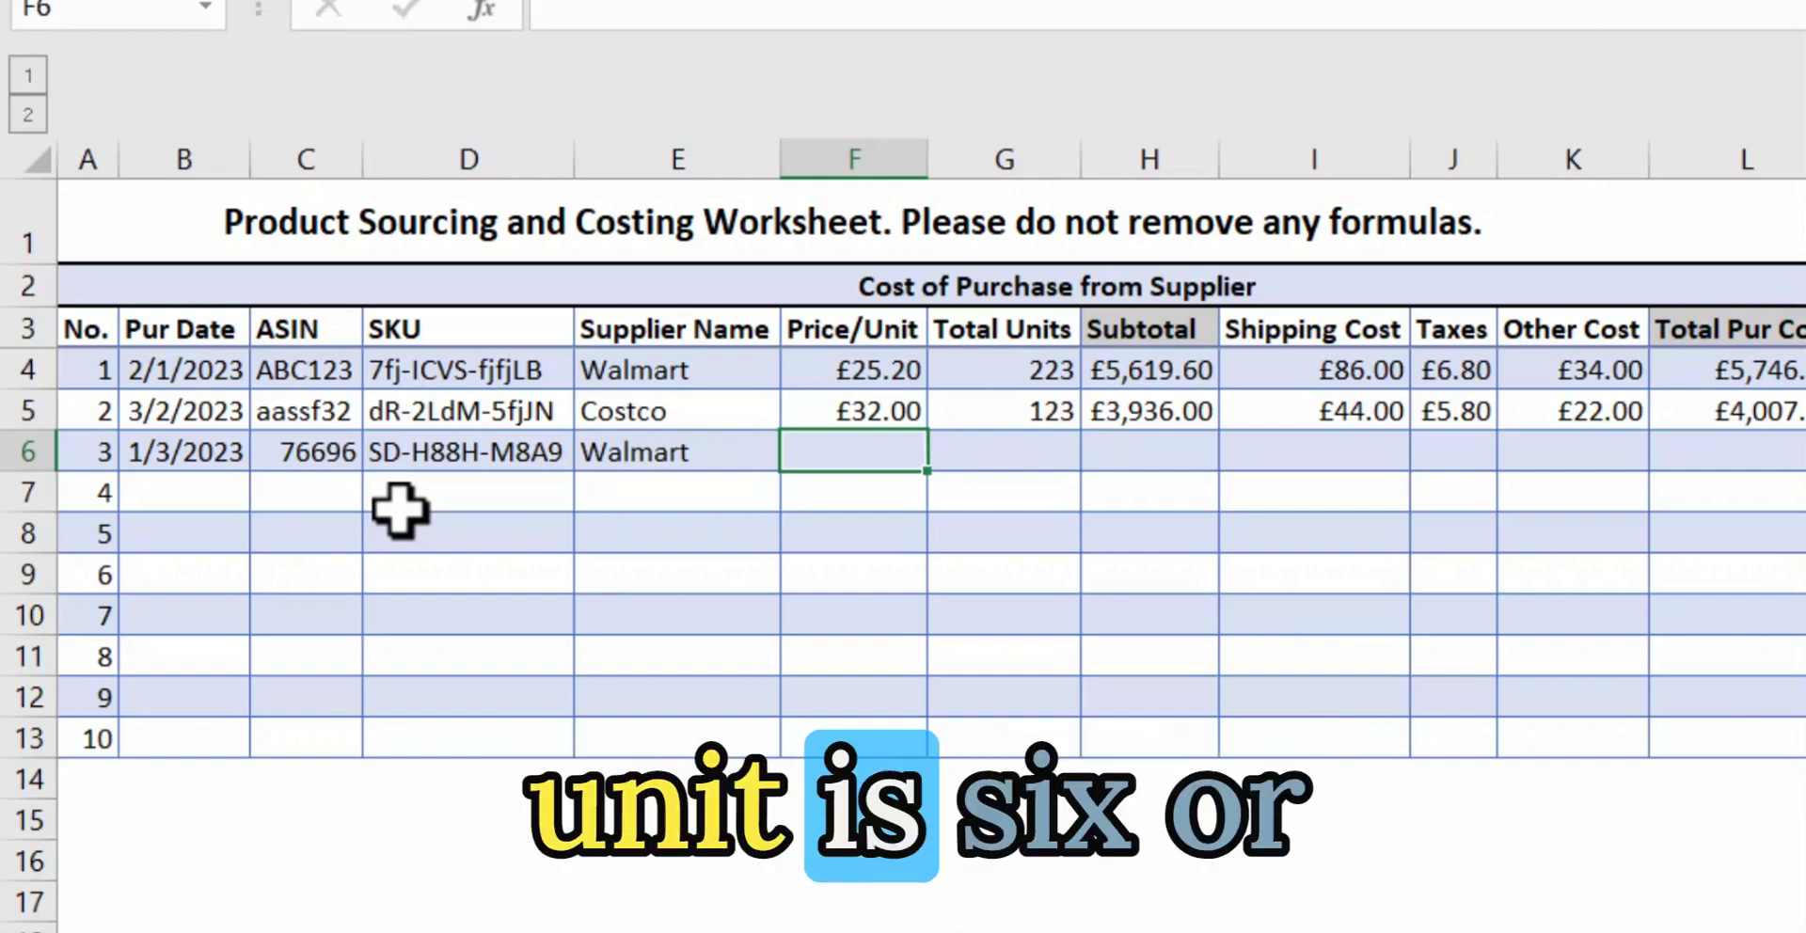
{"action": "type", "text": "5"}
{"action": "key", "text": "Tab"}
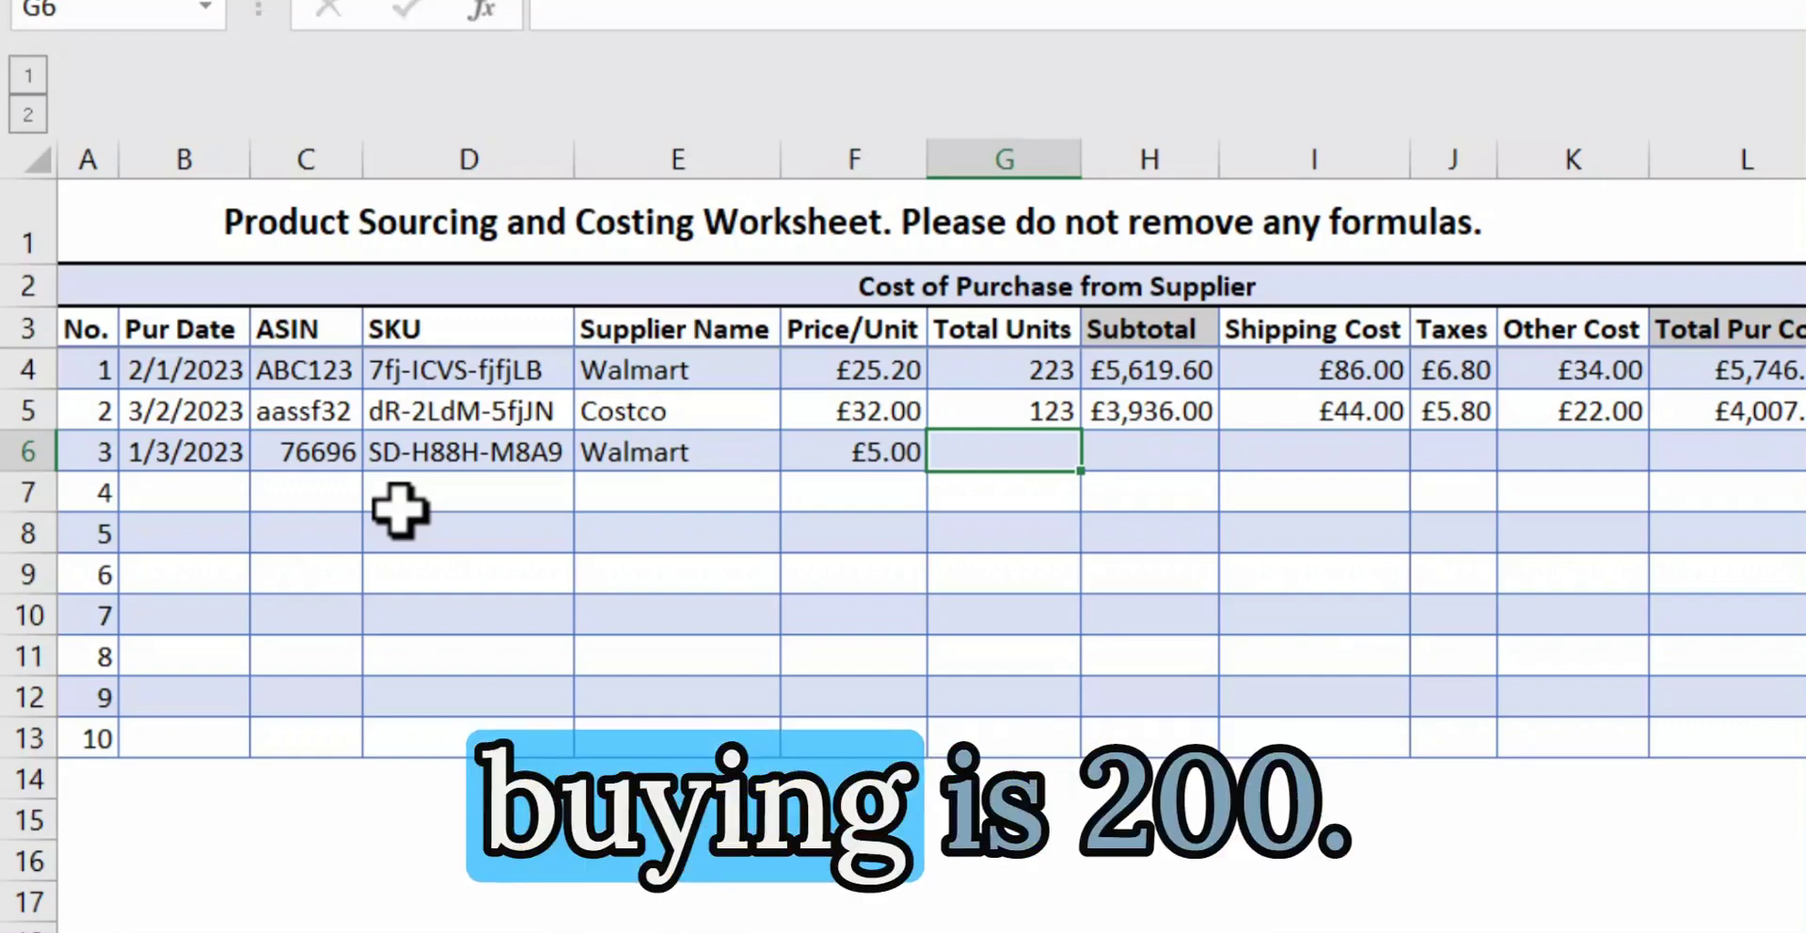
{"action": "type", "text": "200"}
{"action": "key", "text": "Tab"}
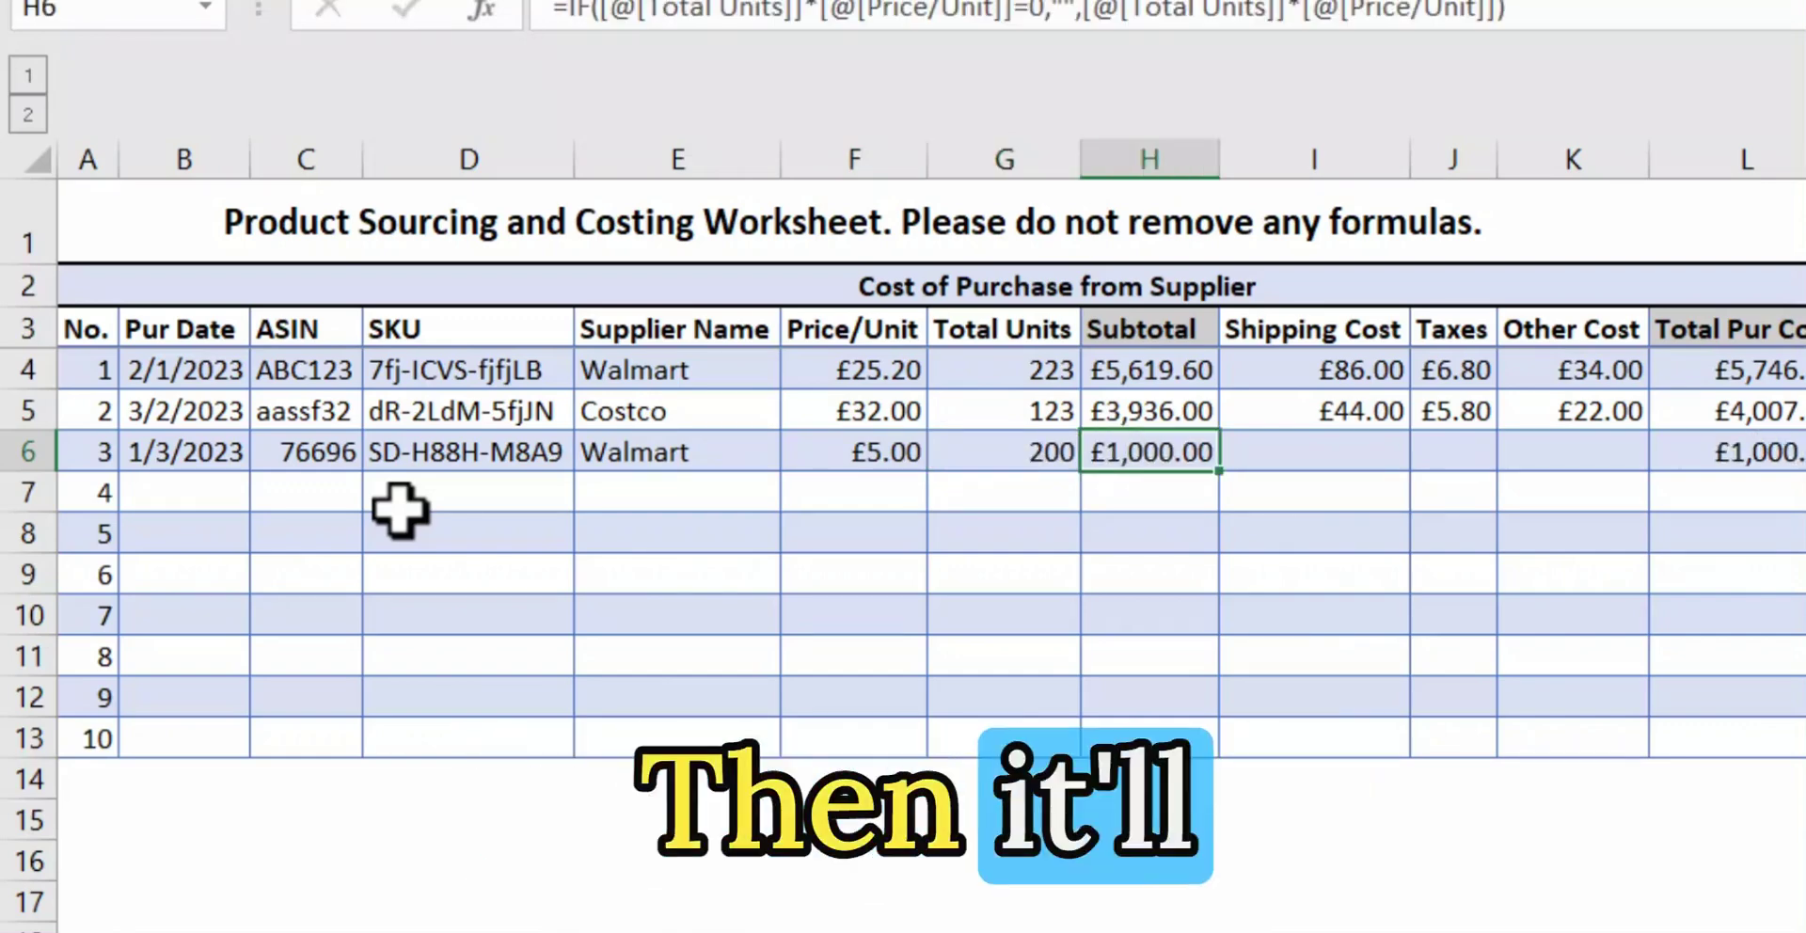
{"action": "key", "text": "Tab"}
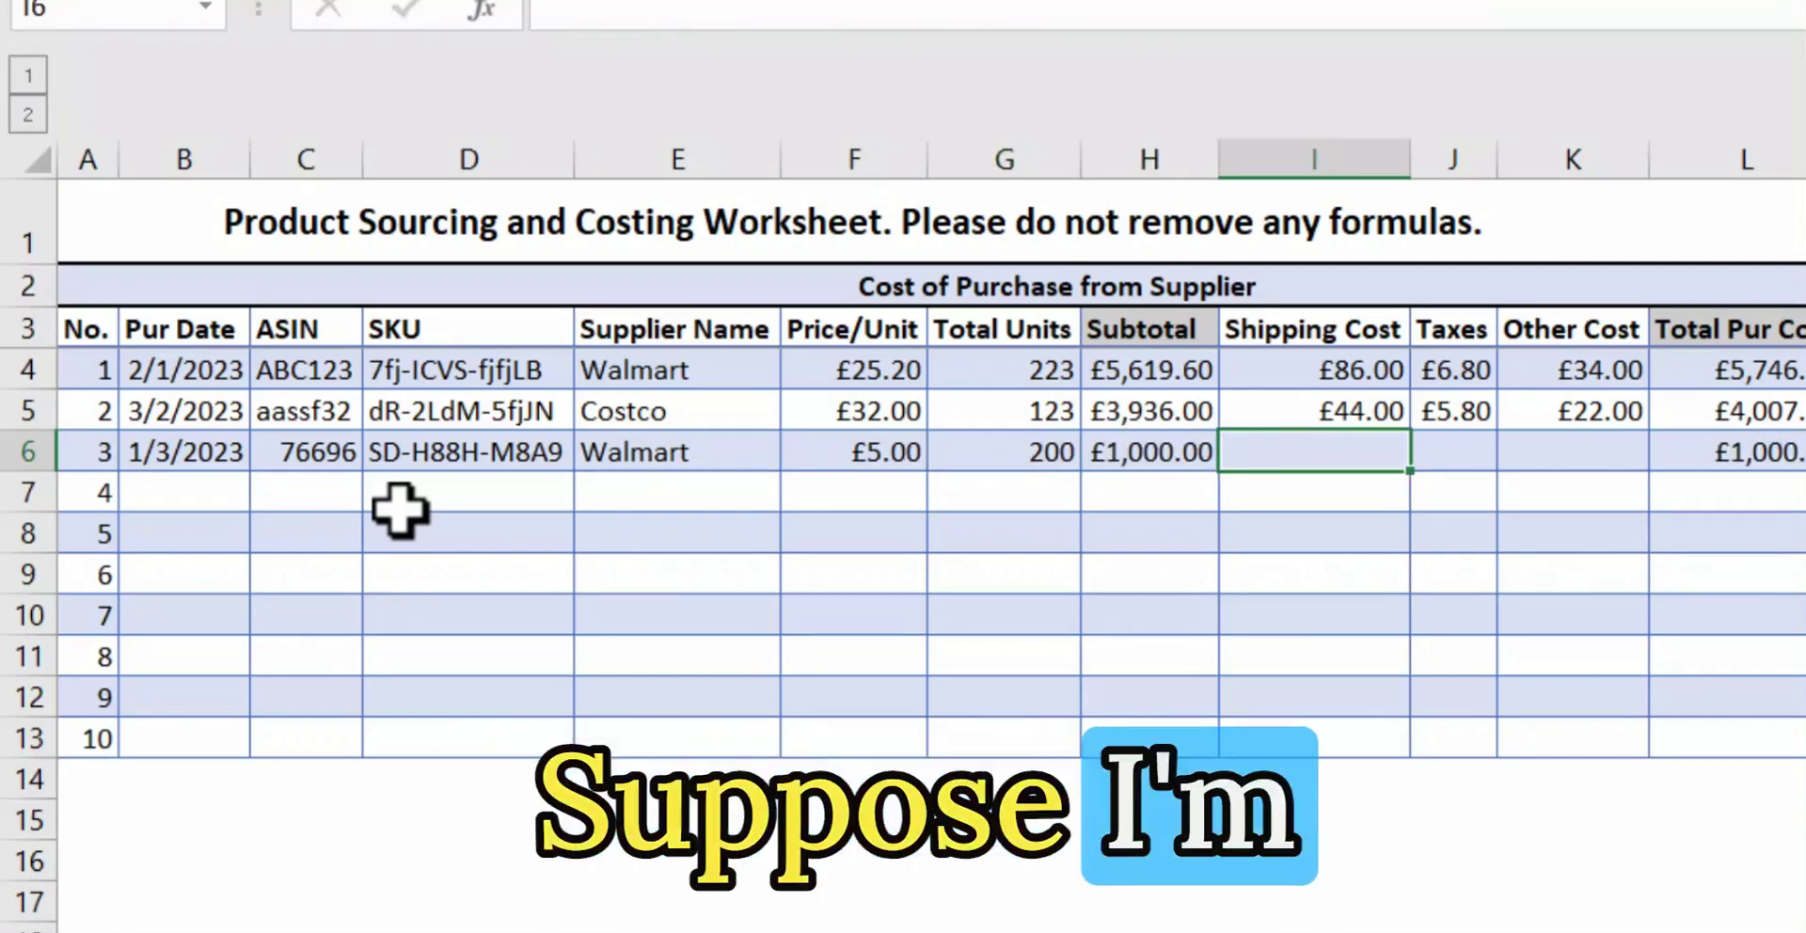